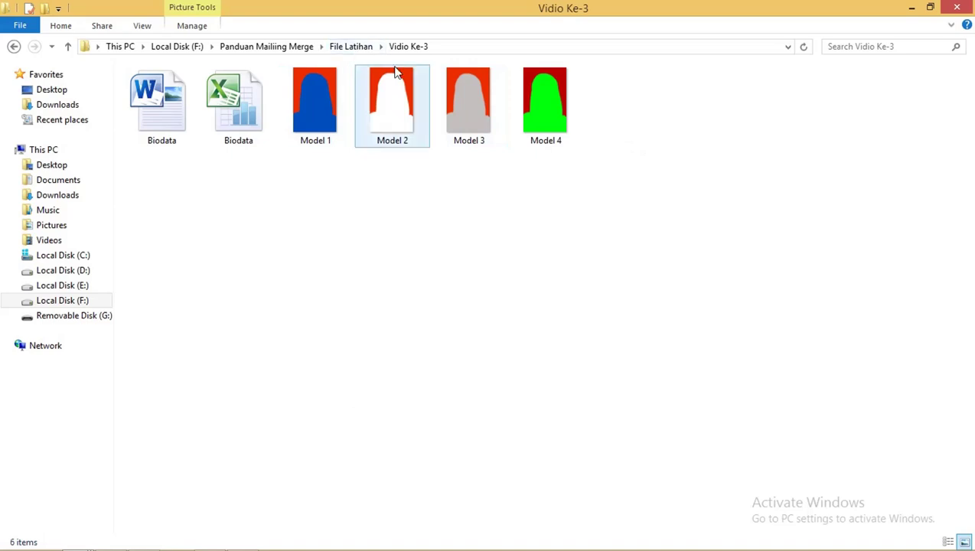
- Open the Word Biodata personal-data document from the folder
left_click_drag(667, 152, 181, 78)
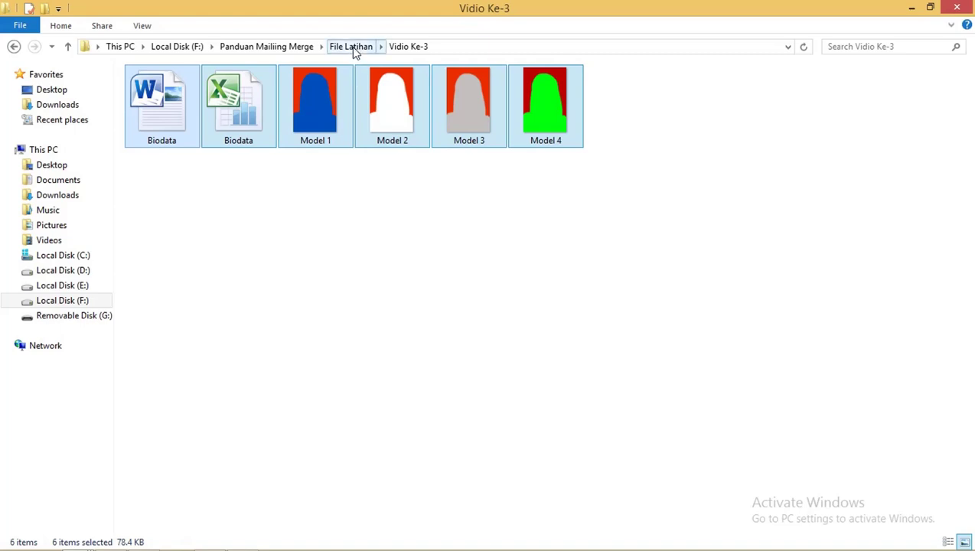
left_click(268, 173)
left_click(173, 121)
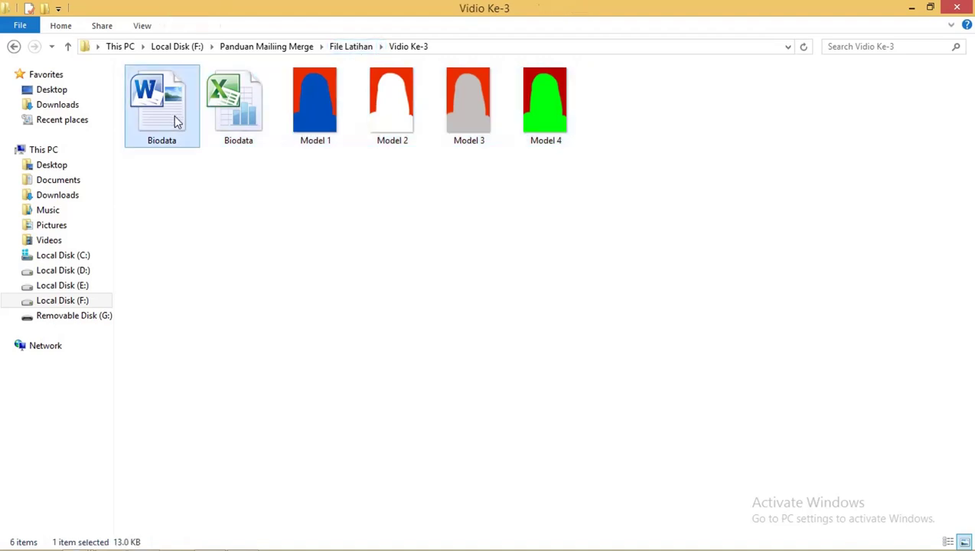
left_click(245, 119)
left_click(174, 117)
left_click(240, 116)
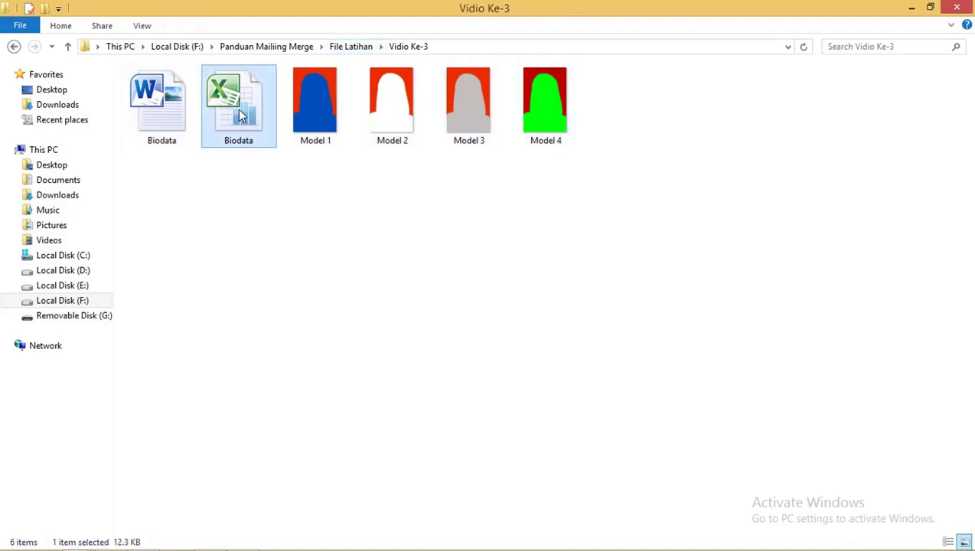
double_click(162, 97)
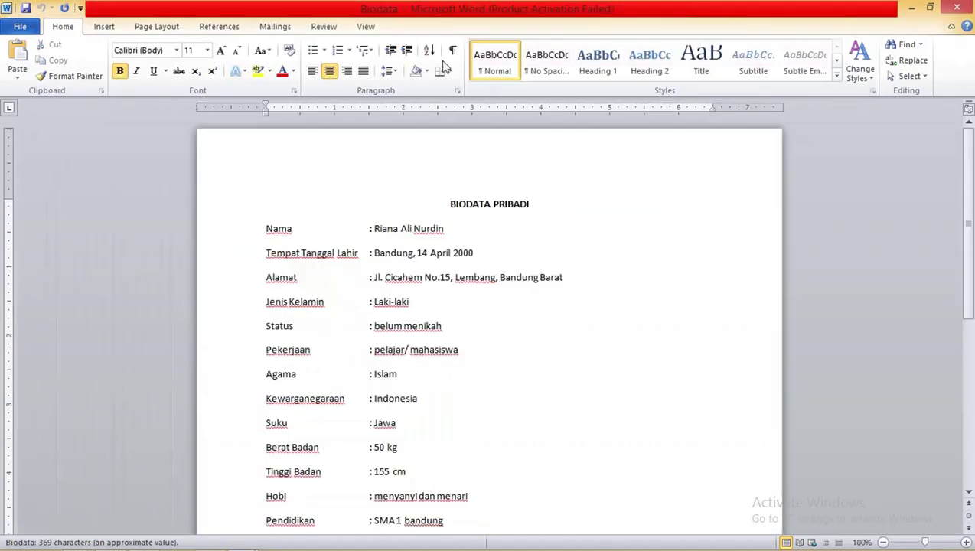
left_click_drag(464, 228, 373, 229)
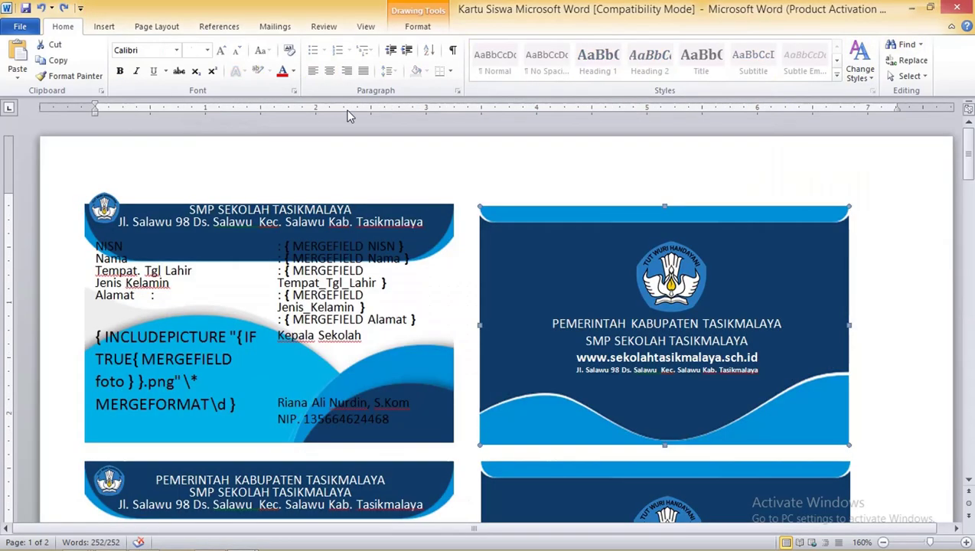
- Switch back to the folder and open the Excel Biodata workbook with its 20 records
key("alt+Tab")
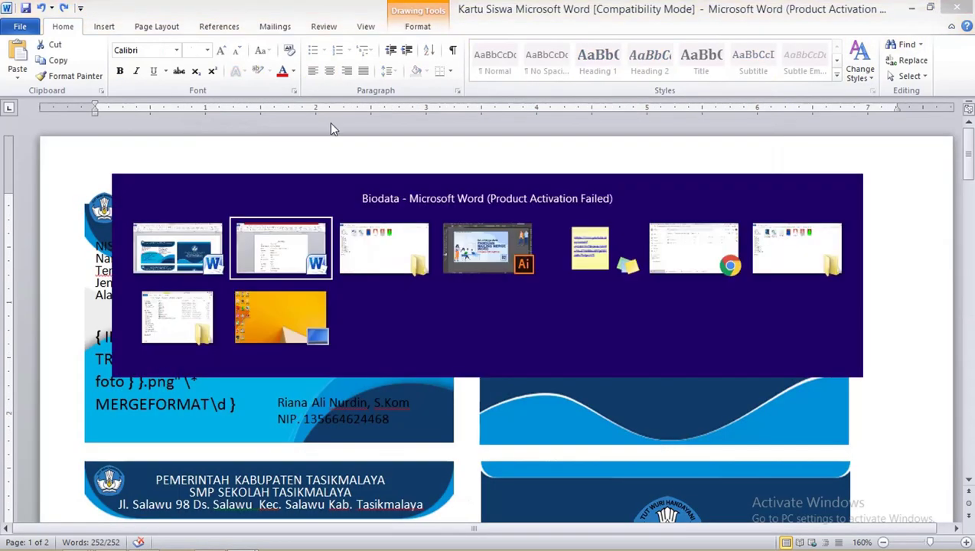
key("alt+Tab")
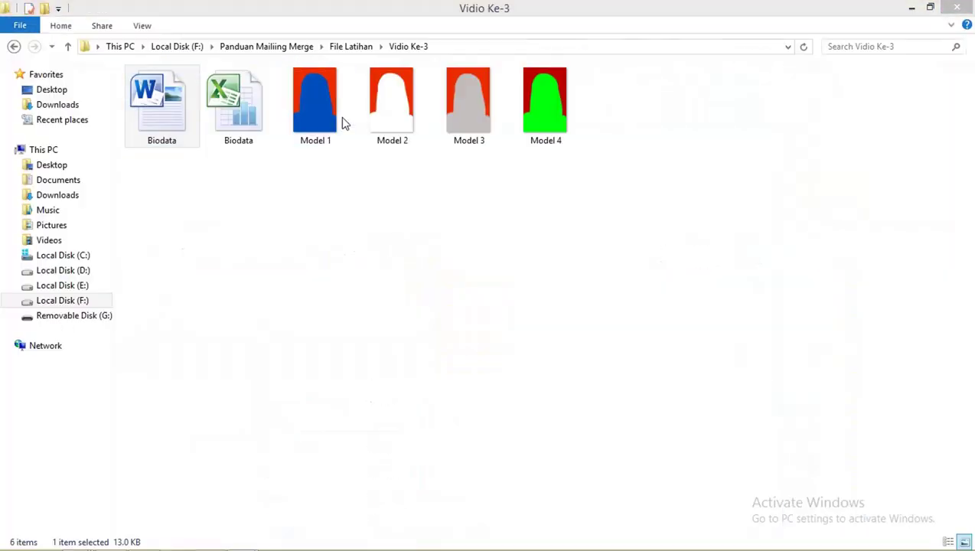
double_click(239, 108)
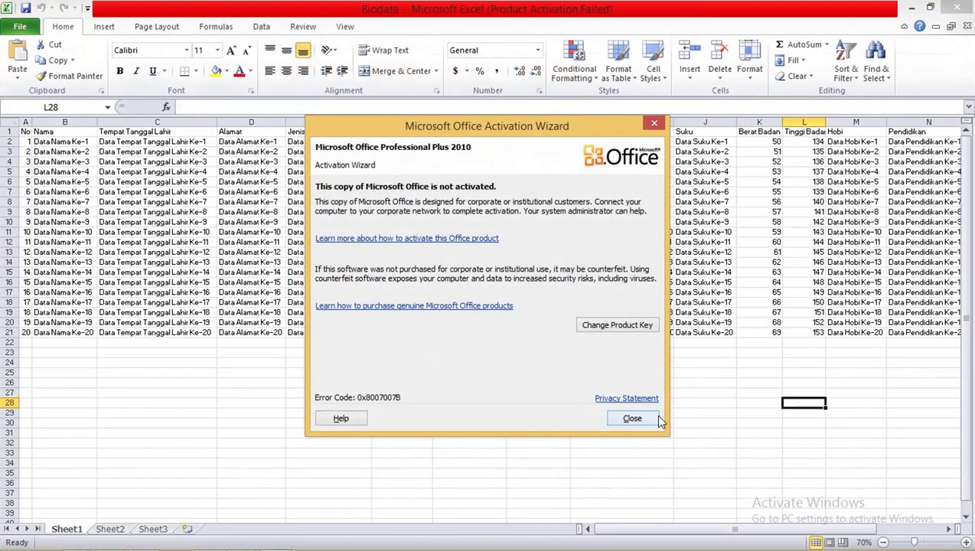
- Close the Office activation notice, minimize Excel, and reopen the Word Biodata file
left_click(632, 418)
left_click(910, 7)
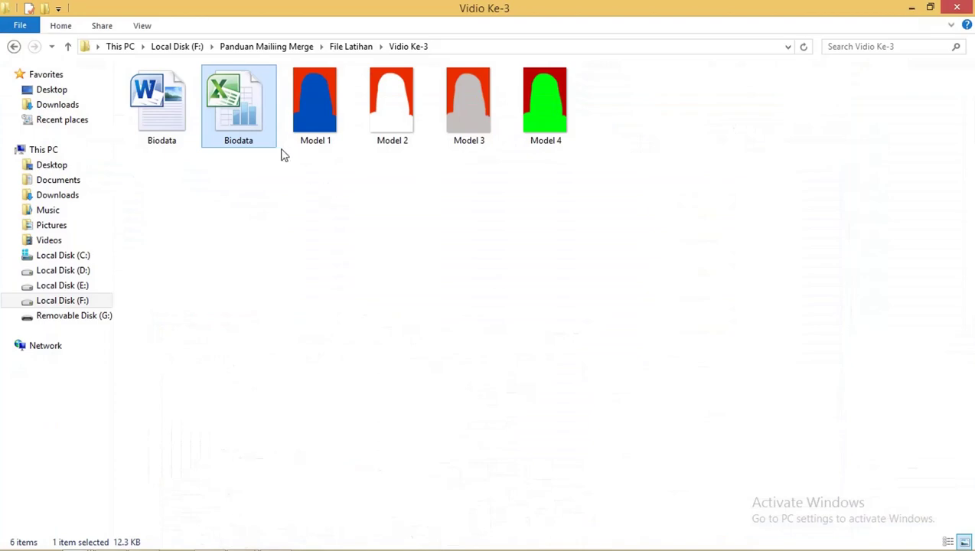
double_click(182, 114)
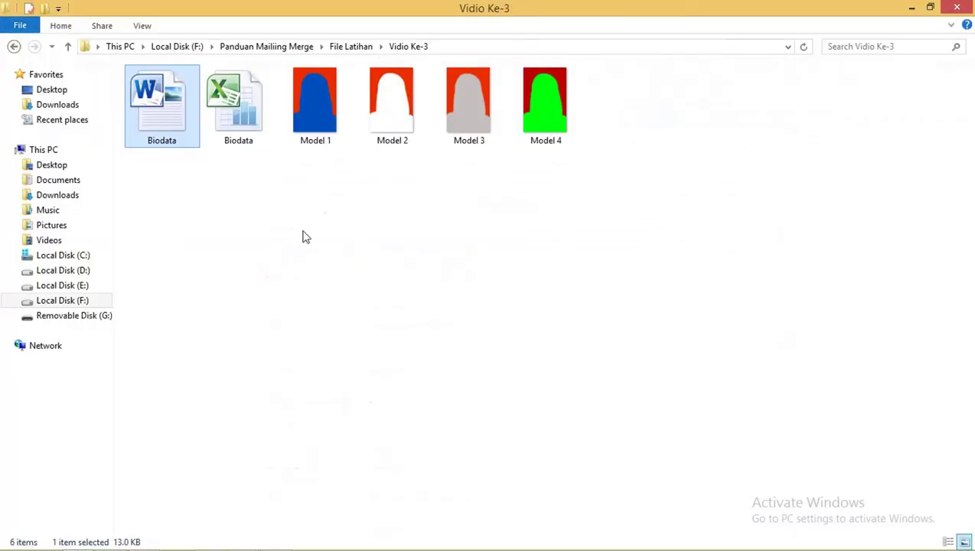
- Bring the Biodata Word window to the front from the taskbar
mouse_move(334, 545)
left_click(253, 541)
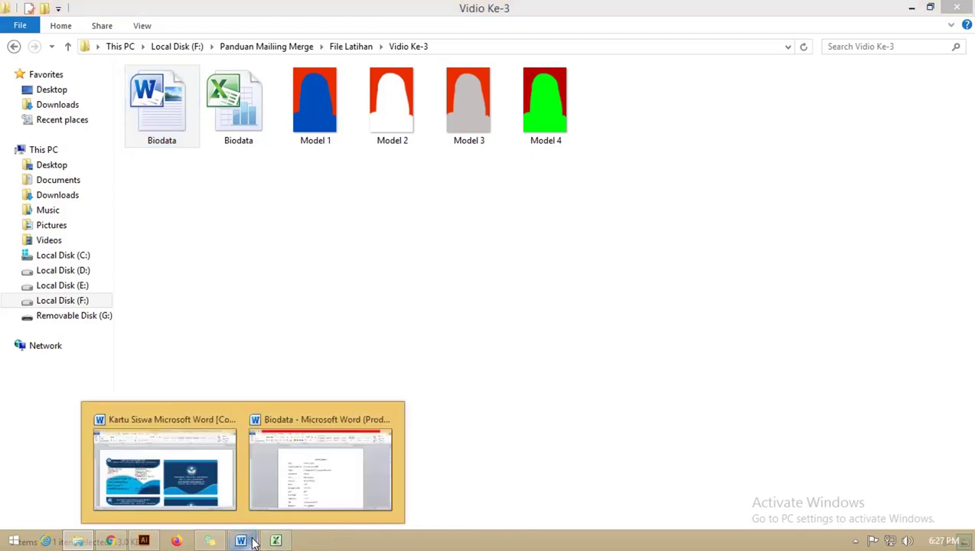
left_click(268, 457)
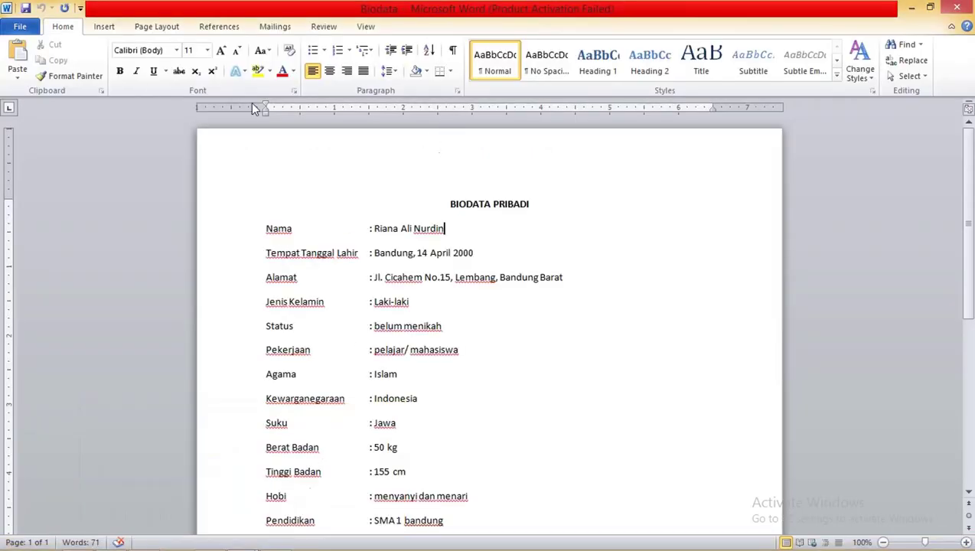
- Choose Select Recipients > Use Existing List and browse to the Vidio Ke-3 folder
left_click(271, 28)
left_click(151, 70)
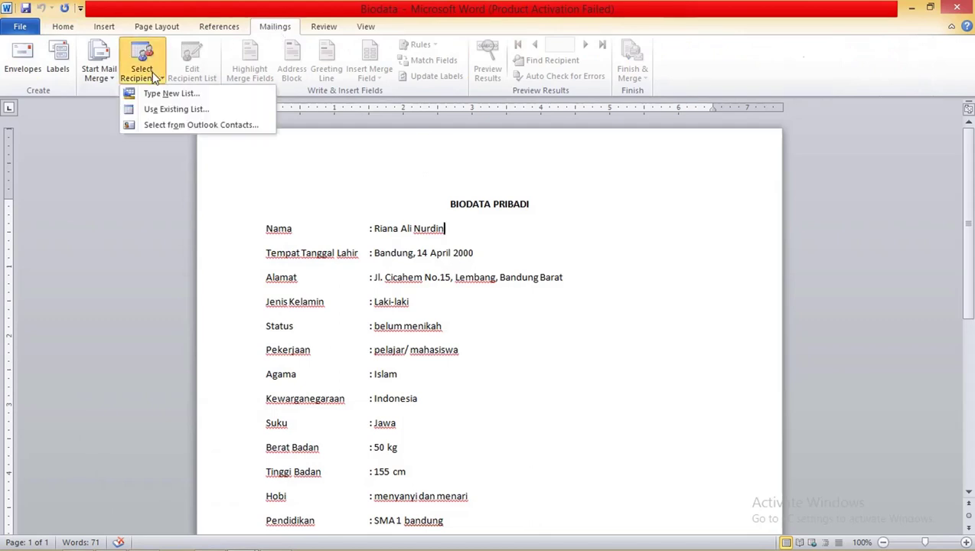
left_click(161, 108)
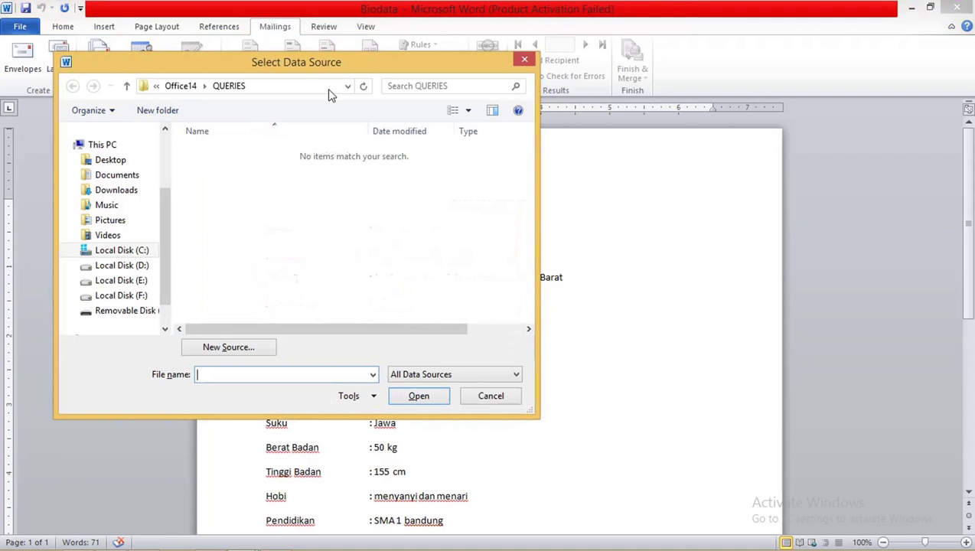
left_click(329, 86)
key("ctrl+v")
key("Return")
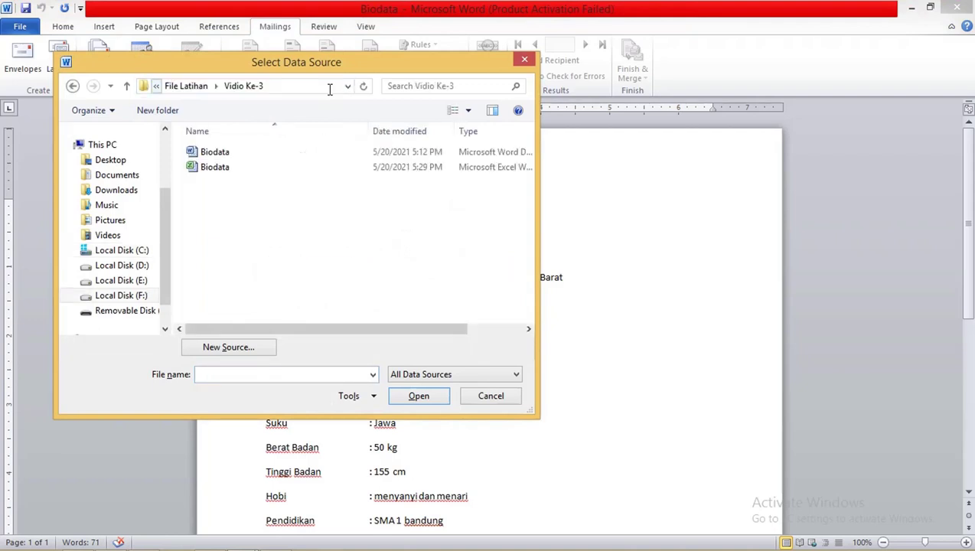
- Open the Excel Biodata workbook and confirm Sheet1$ as the recipient table
left_click(207, 169)
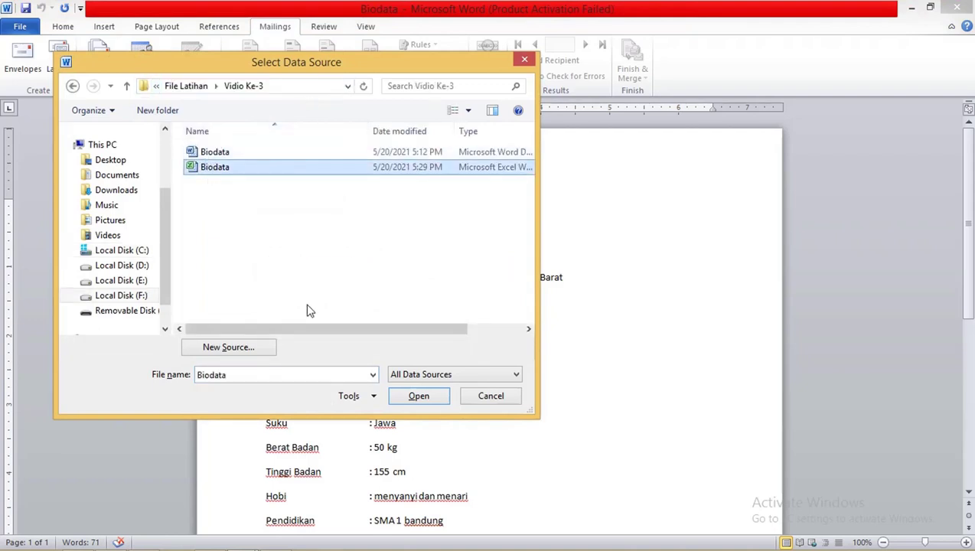
left_click(414, 395)
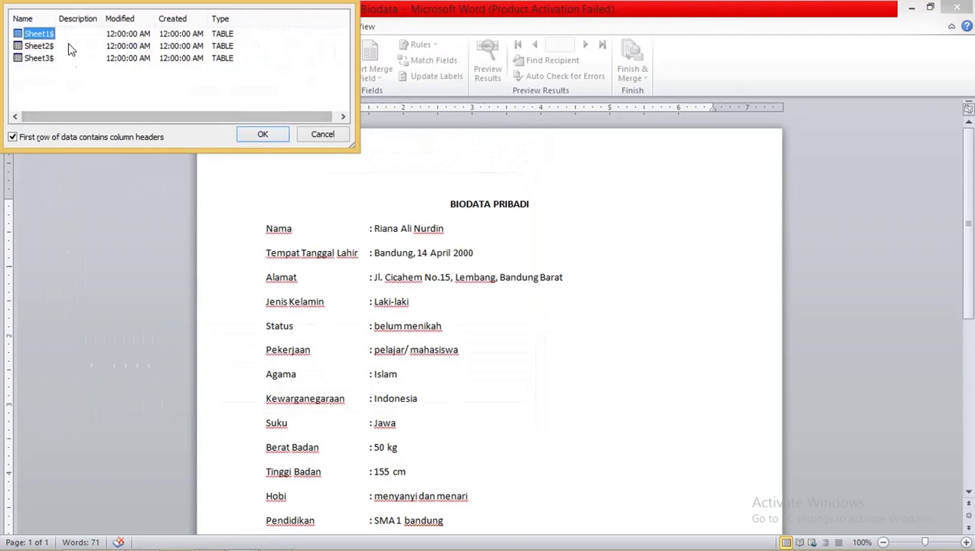
left_click_drag(86, 5, 138, 67)
left_click(304, 198)
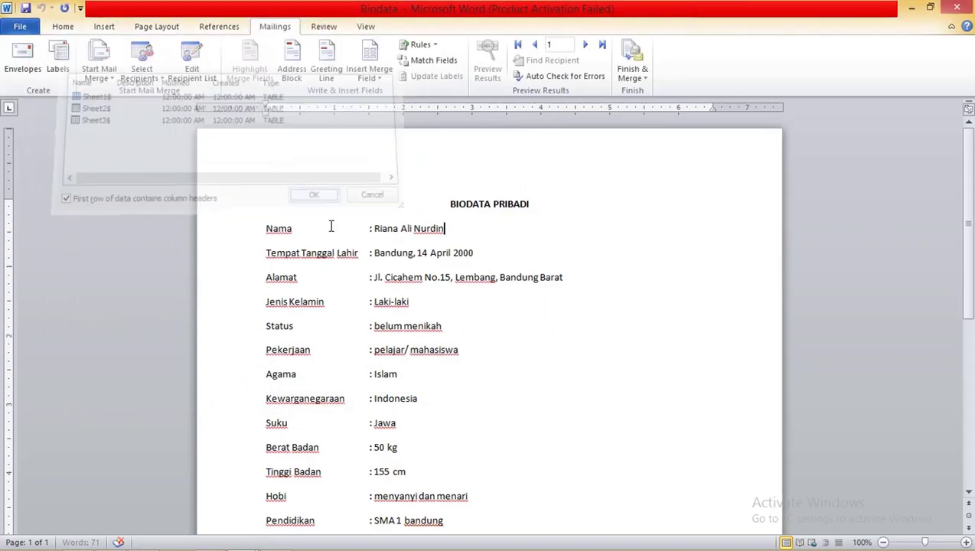
left_click_drag(453, 231, 392, 232)
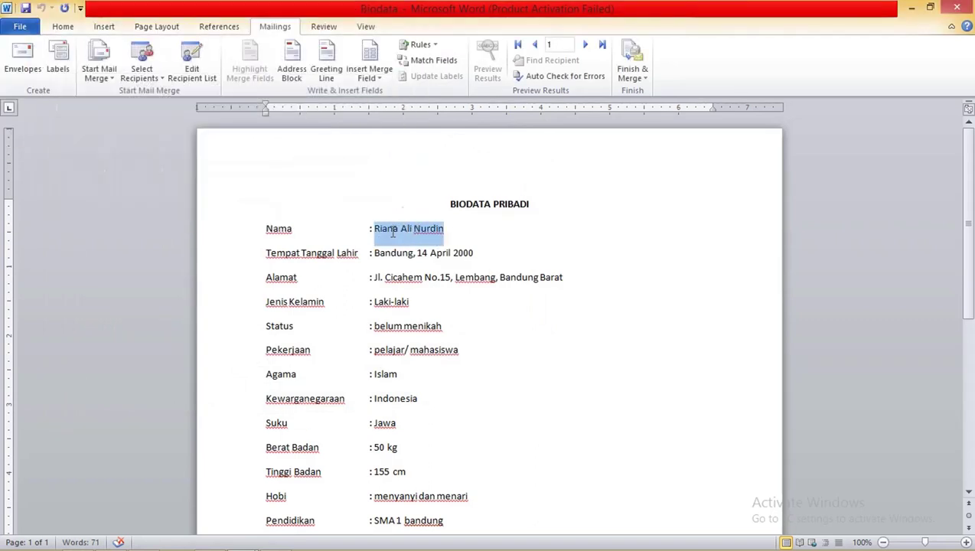
- Replace the name, birthplace/date and address samples with Nama, Tempat_Tanggal_Lahir and Alamat fields
left_click(369, 76)
left_click(381, 109)
left_click_drag(473, 252, 374, 253)
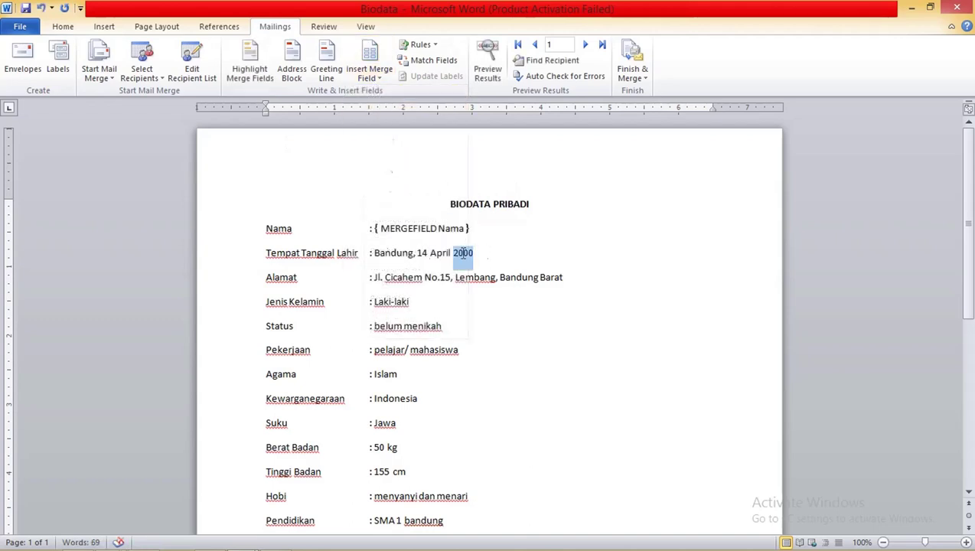
left_click(369, 77)
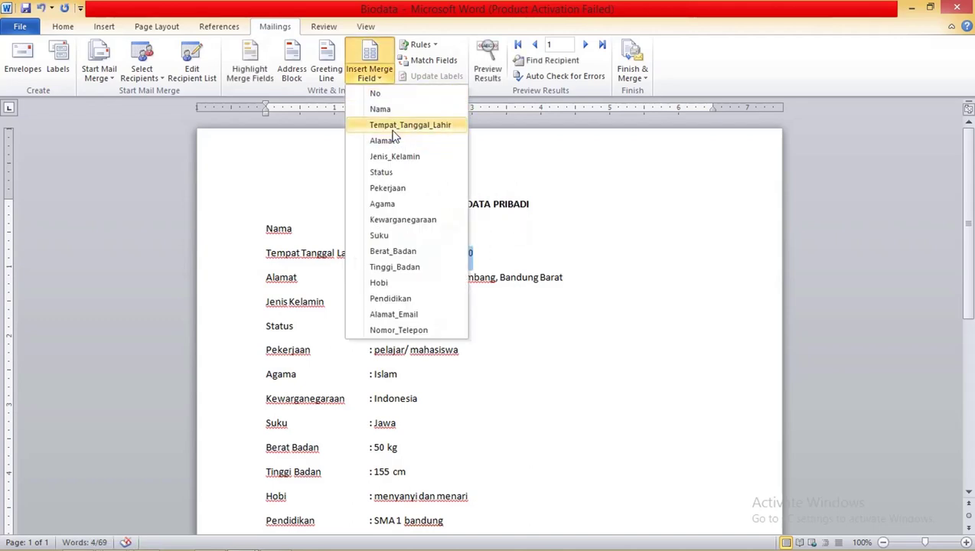
left_click(389, 125)
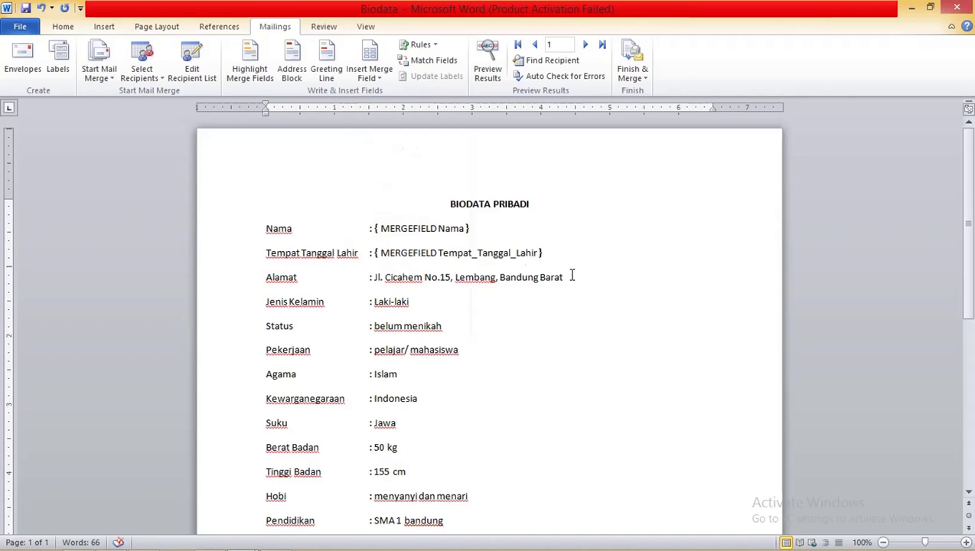
left_click_drag(567, 278, 375, 277)
left_click(369, 77)
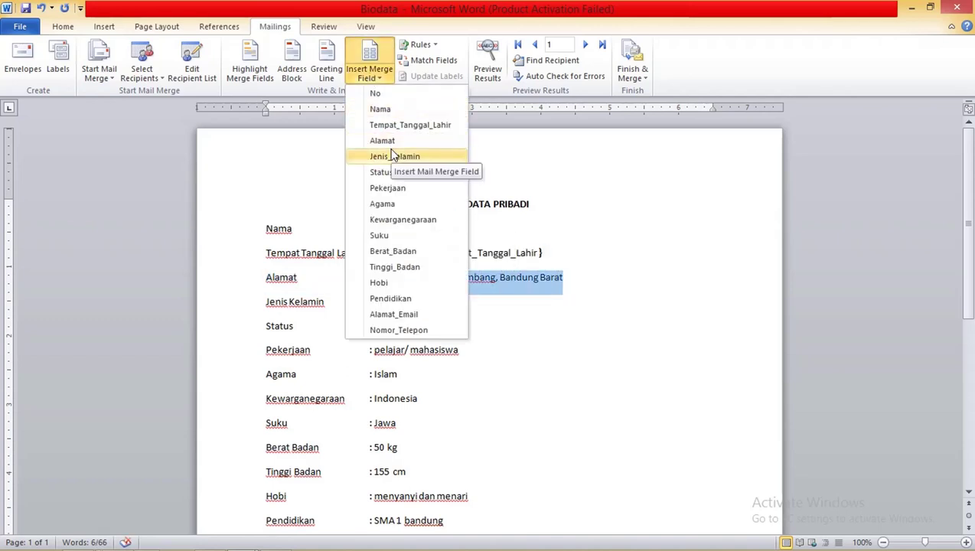
left_click(382, 140)
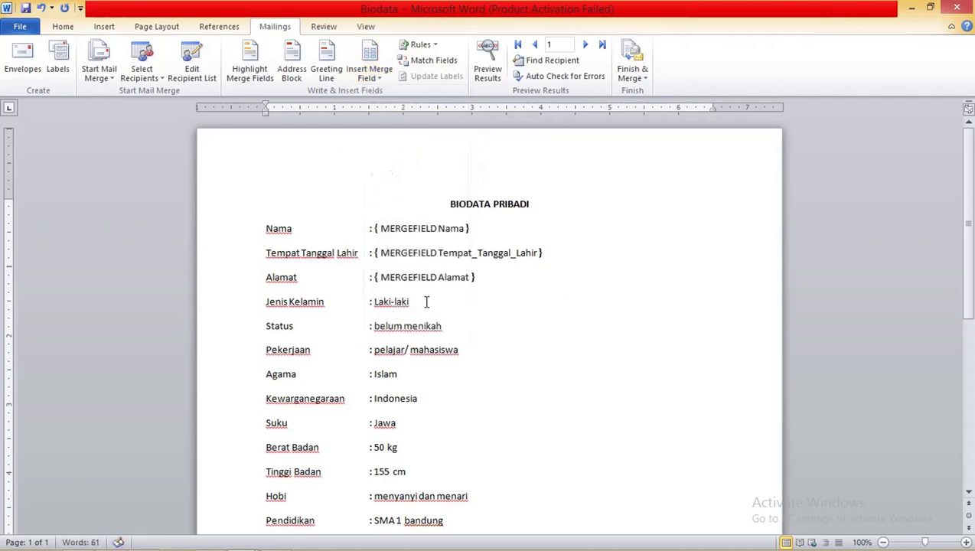
- Replace the gender and marital status samples with Jenis_Kelamin and Status fields
left_click_drag(423, 302, 391, 304)
left_click(369, 77)
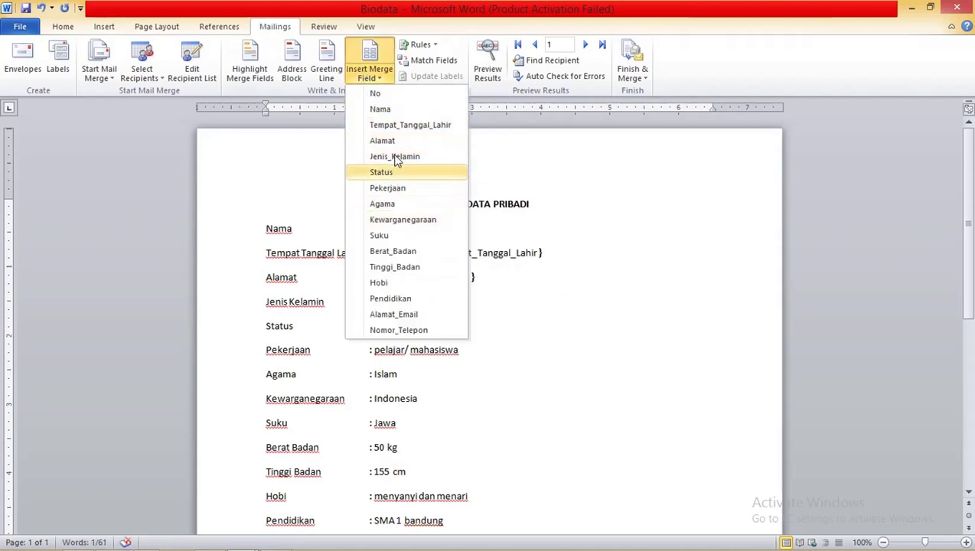
left_click(378, 77)
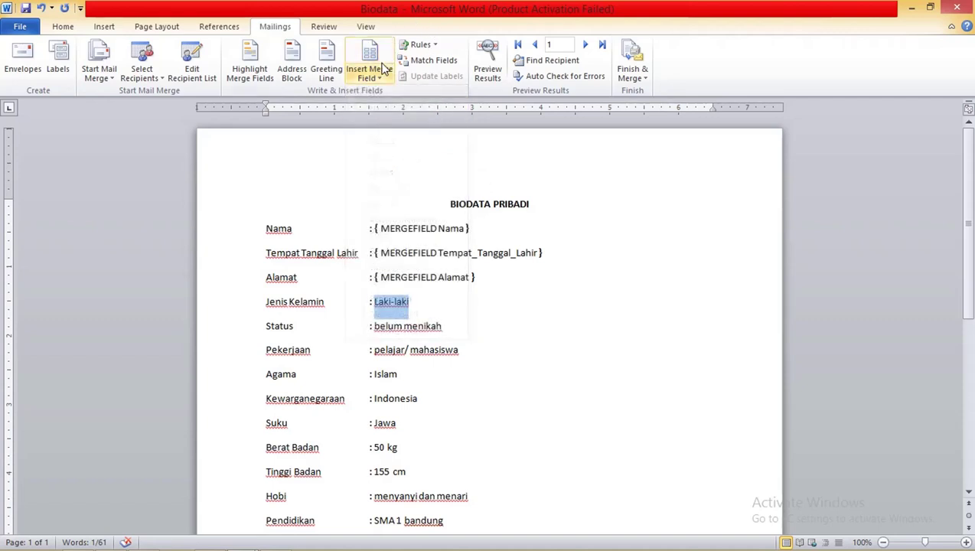
left_click(380, 80)
left_click(387, 156)
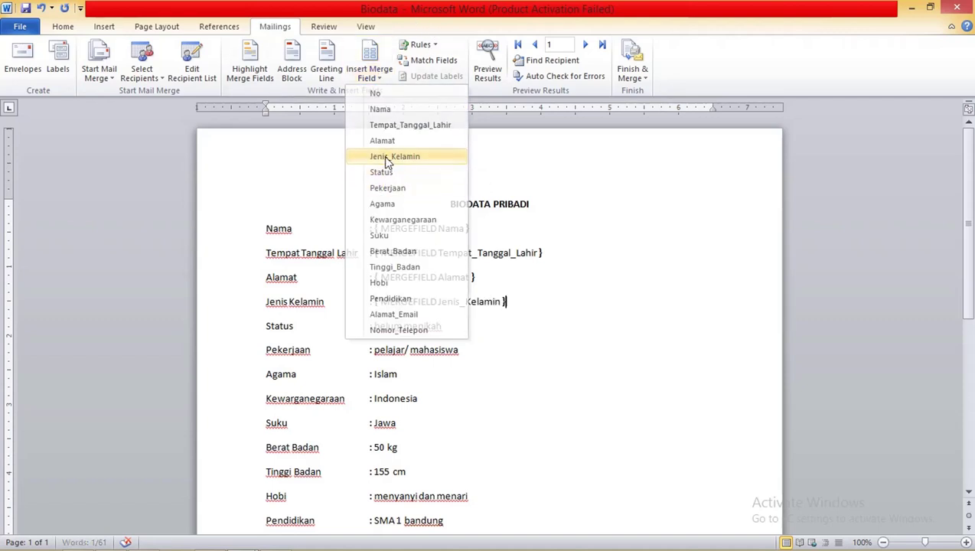
left_click_drag(442, 326, 375, 327)
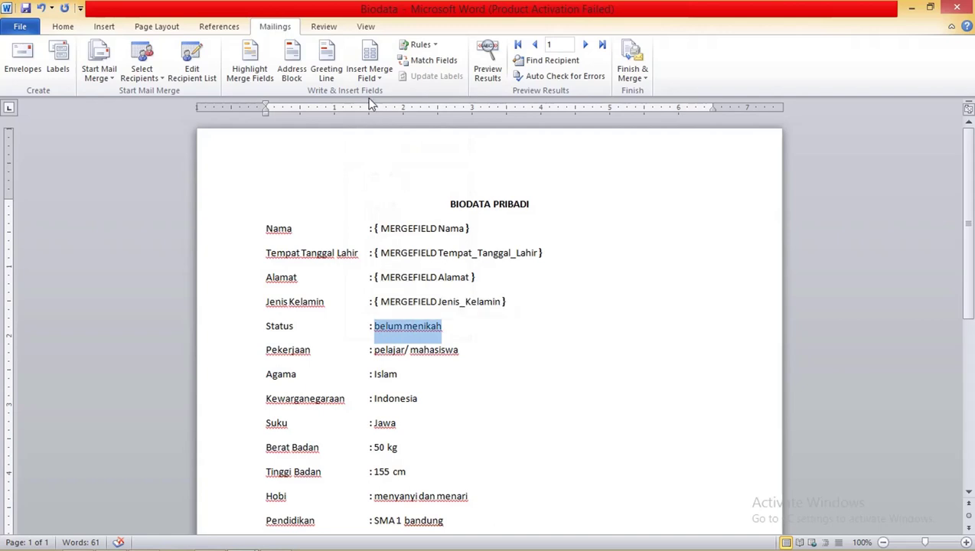
left_click(370, 77)
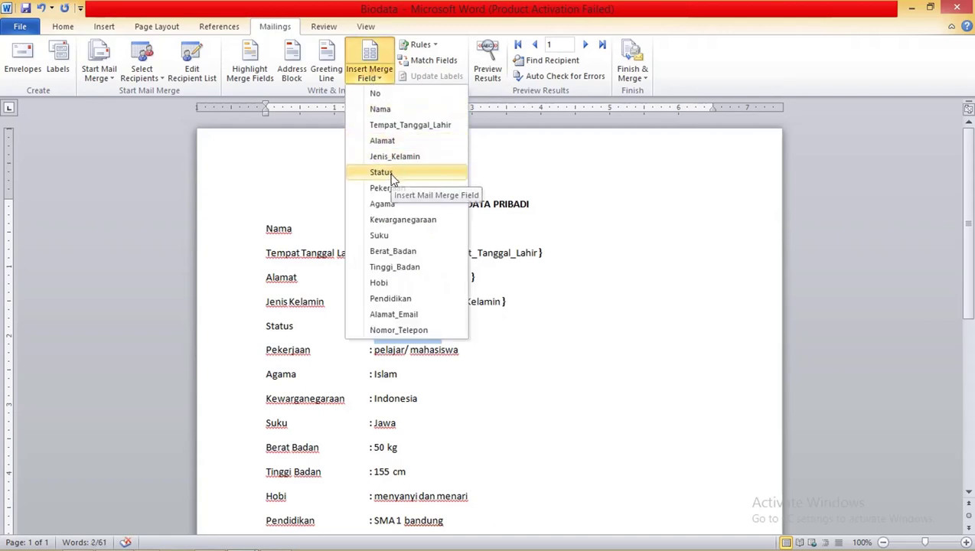
left_click(392, 175)
- Insert Pekerjaan, Agama, Kewarganegaraan and Suku fields in place of their sample values
scroll(391, 178, "down", 1)
left_click(370, 76)
mouse_move(458, 316)
left_mouse_down()
mouse_move(374, 315)
mouse_move(375, 339)
left_mouse_up()
left_click(387, 188)
left_click(370, 76)
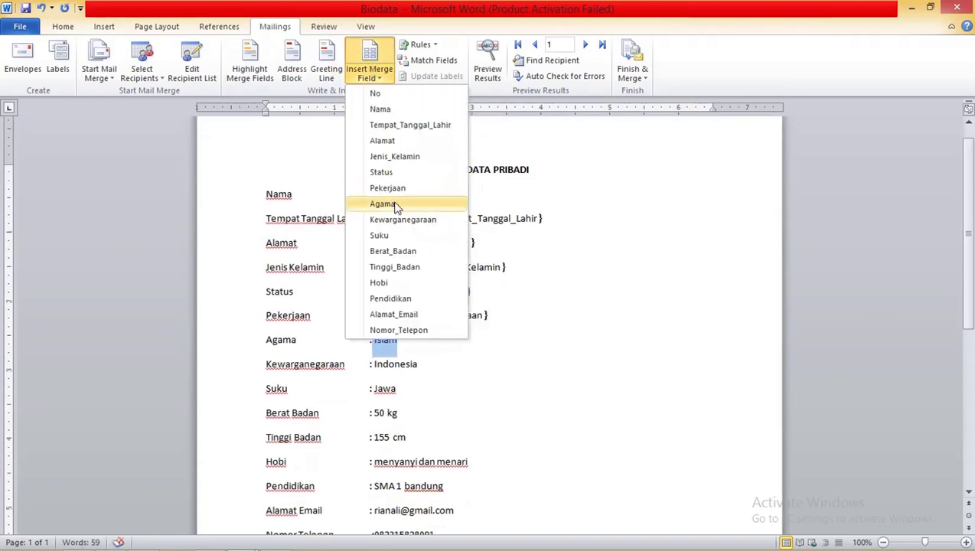
left_click(394, 206)
left_click_drag(417, 363, 375, 363)
left_click(370, 77)
left_click(384, 221)
left_click(370, 76)
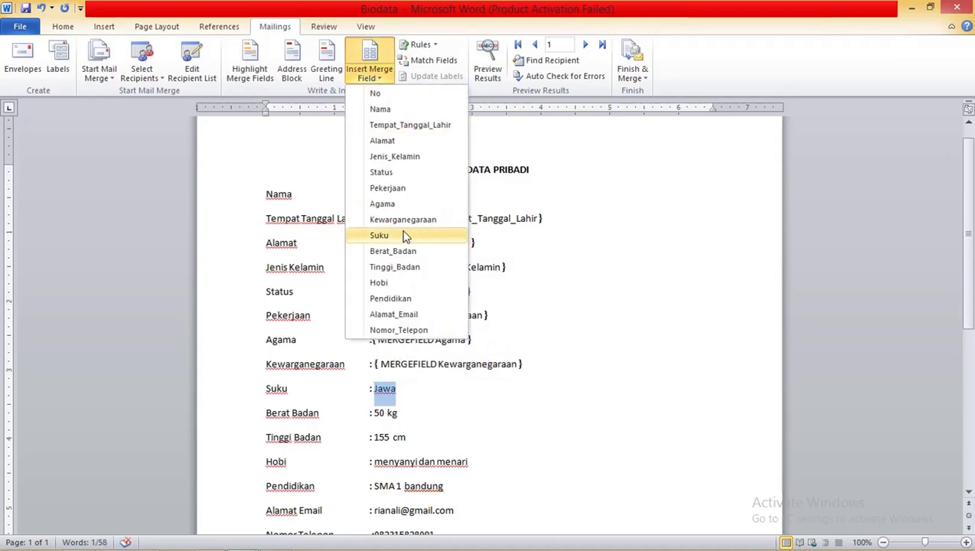
left_click(383, 233)
- Insert Berat_Badan, Tinggi_Badan, Hobi and Pendidikan fields, keeping the kg and cm units
mouse_move(385, 412)
left_mouse_down()
mouse_move(374, 413)
mouse_move(375, 437)
left_mouse_up()
left_click(371, 76)
left_click(383, 251)
left_click(371, 77)
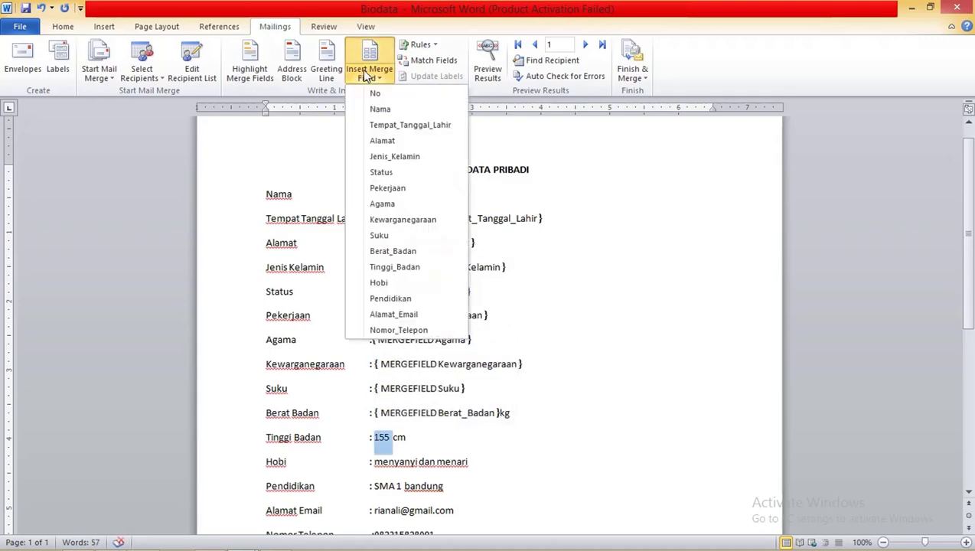
left_click(394, 267)
scroll(394, 266, "down", 2)
mouse_move(374, 324)
left_mouse_down()
mouse_move(467, 324)
mouse_move(375, 348)
left_mouse_up()
left_click(370, 77)
left_click(379, 283)
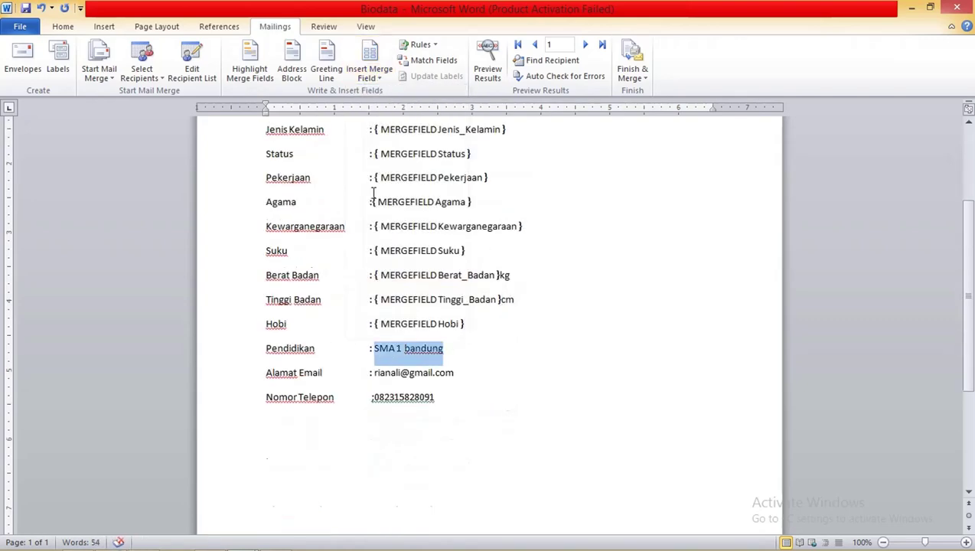
left_click(390, 299)
- Replace the e-mail and phone samples with Alamat_Email and Nomor_Telepon fields
left_click_drag(454, 373, 374, 373)
left_click(370, 77)
left_click(395, 314)
left_click_drag(434, 398, 373, 398)
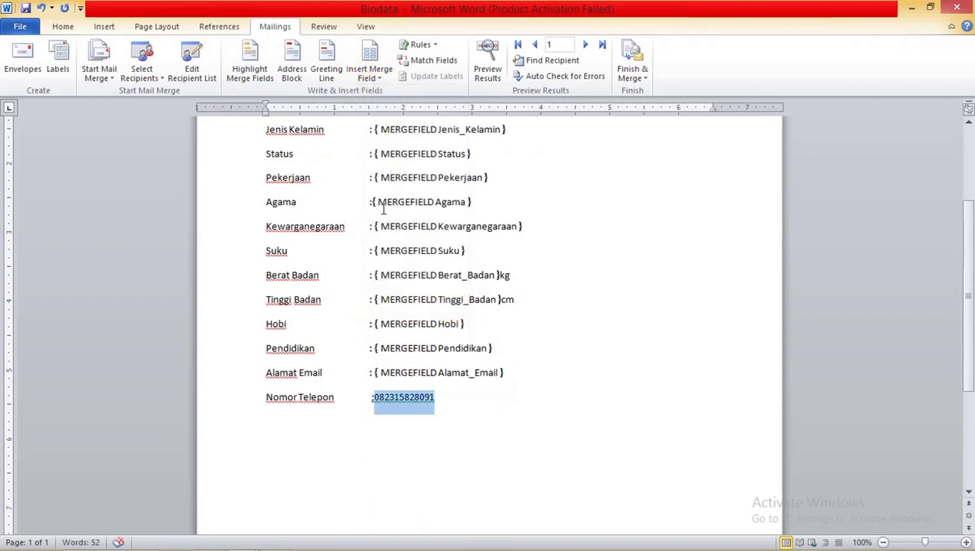
left_click(371, 77)
left_click(398, 330)
left_click(444, 310)
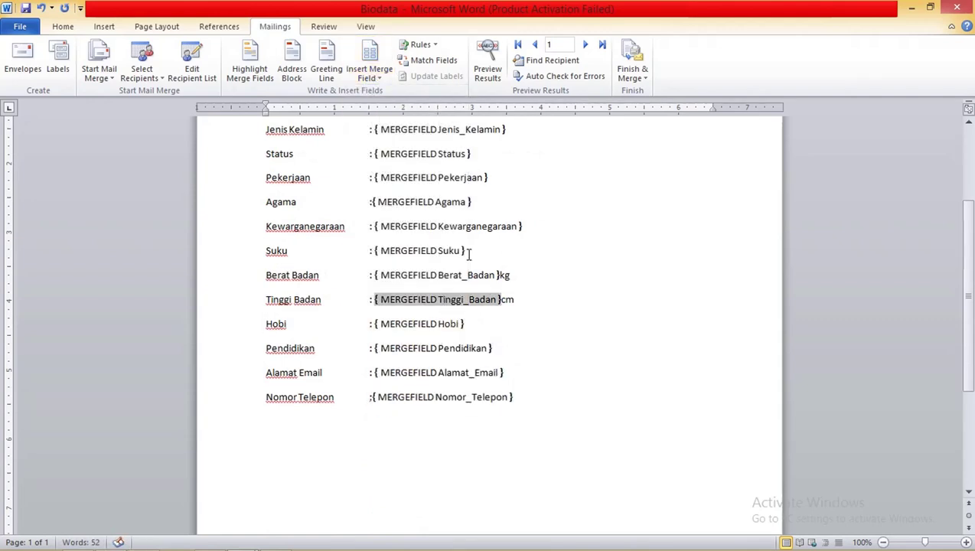
scroll(466, 253, "up", 2)
scroll(439, 228, "up", 1)
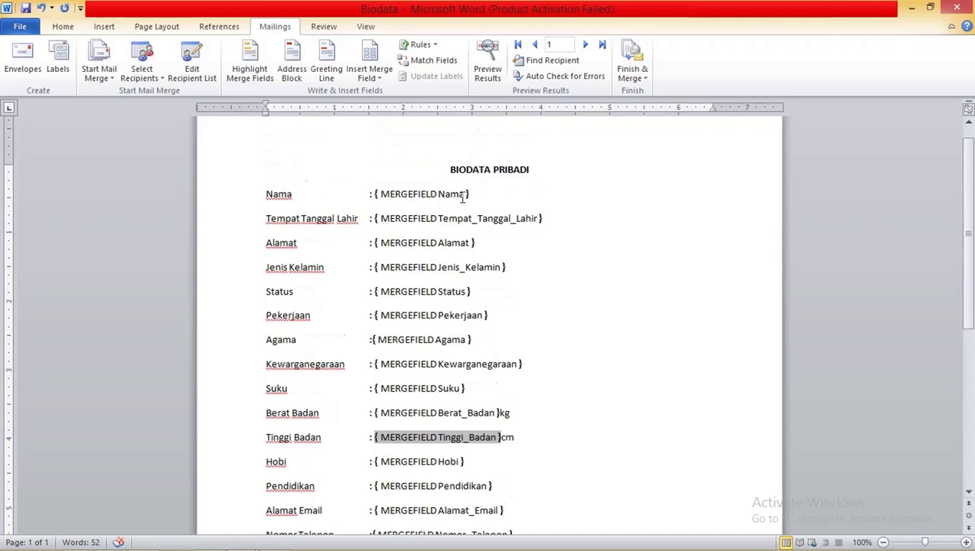
scroll(502, 184, "down", 1)
scroll(511, 154, "down", 1)
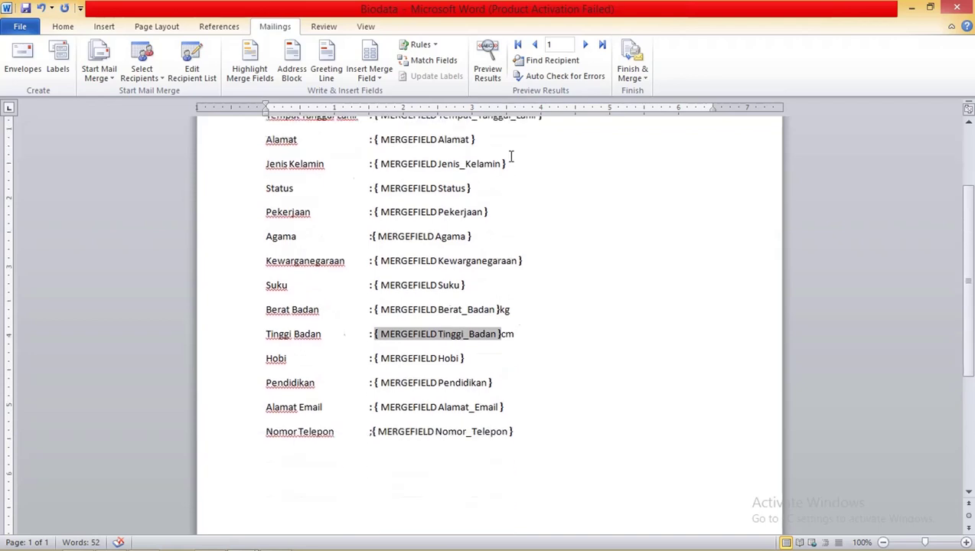
left_click(489, 50)
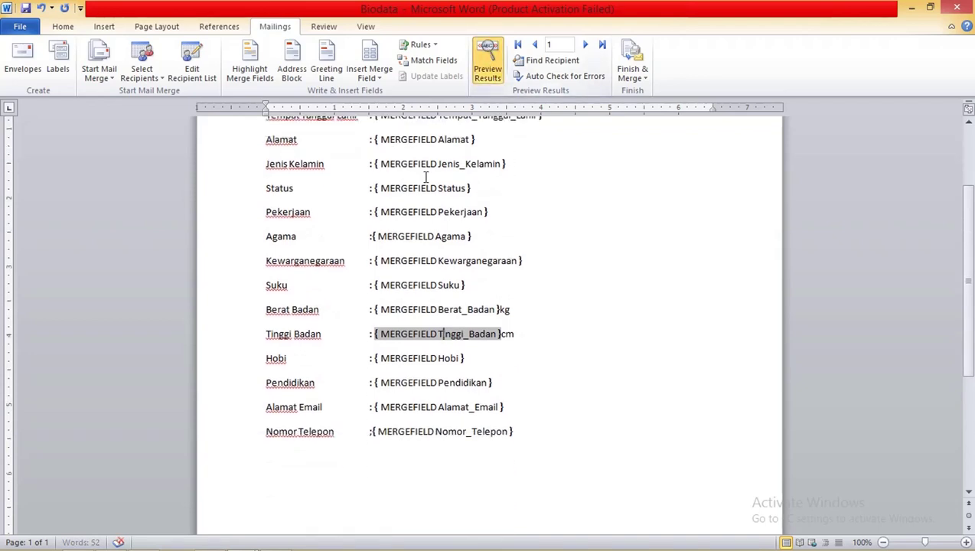
scroll(425, 262, "up", 1)
left_click(424, 168)
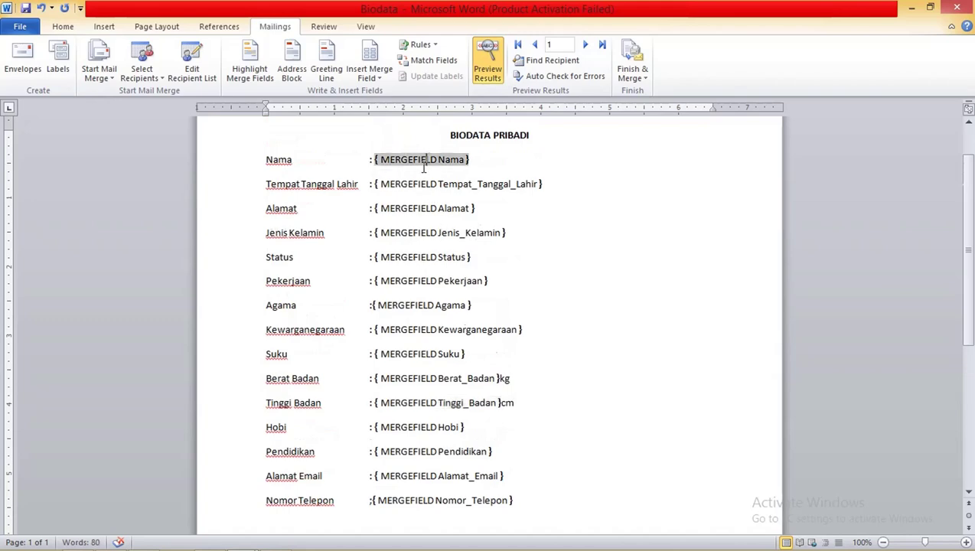
scroll(392, 233, "up", 3, "ctrl")
scroll(393, 223, "up", 3, "ctrl")
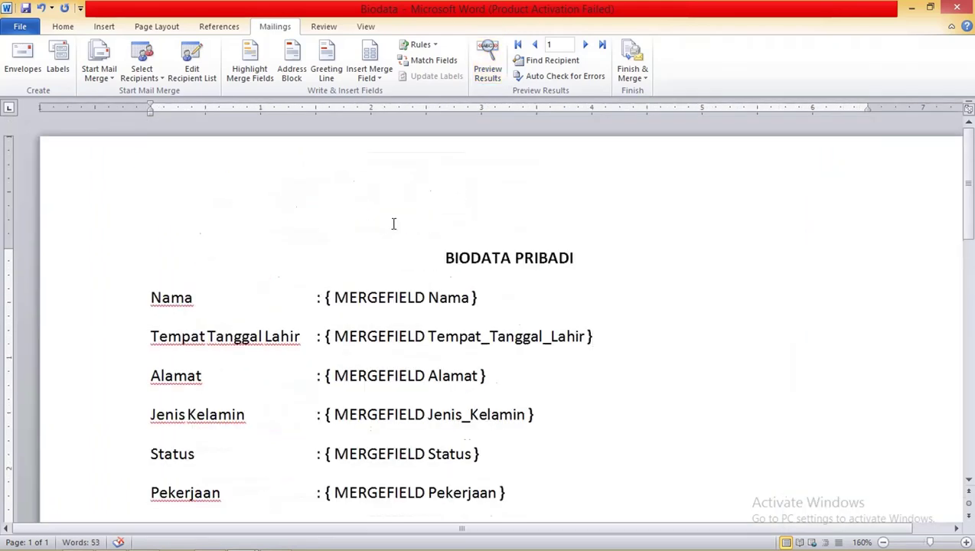
left_click(381, 298)
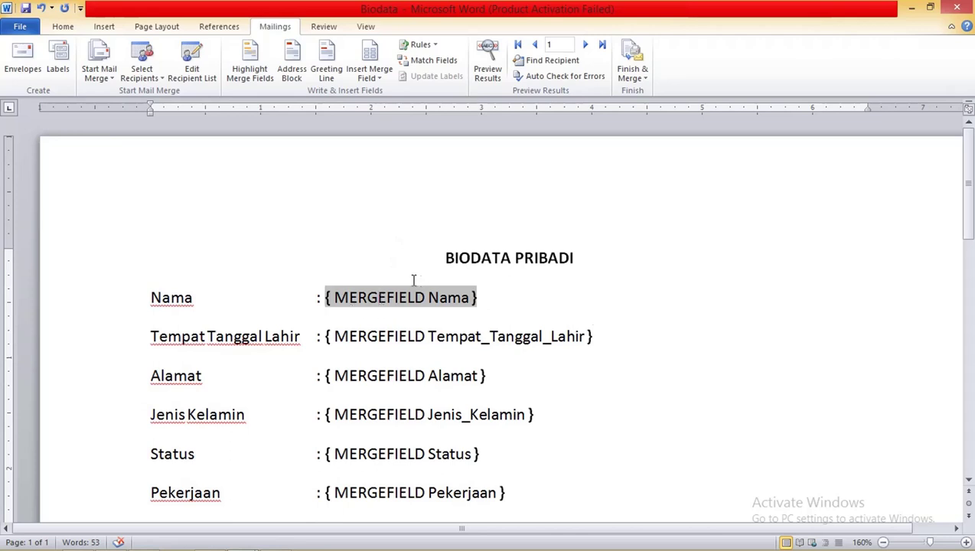
scroll(413, 281, "down", 1)
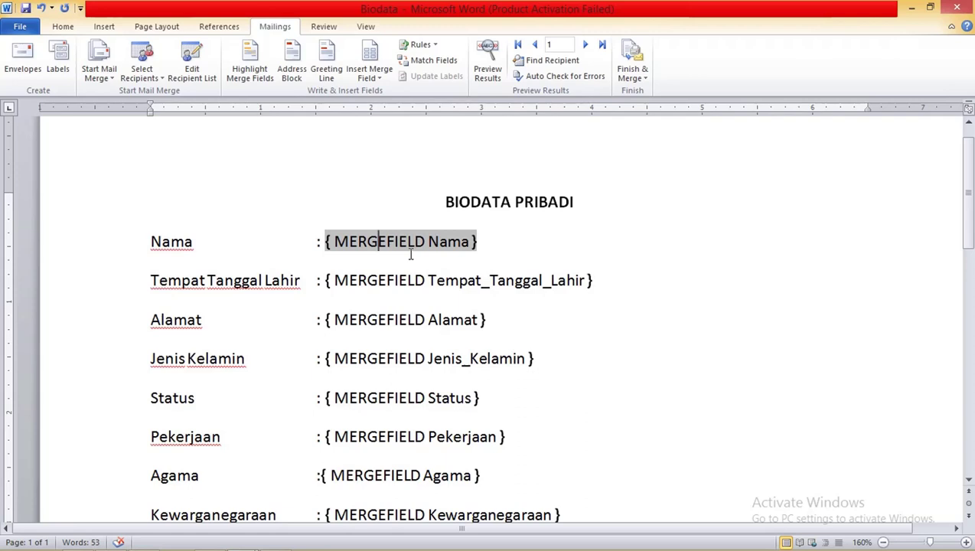
- Toggle field codes with Alt+F9 until fields show as «Nama» placeholders, then preview record 1
key("alt+F9")
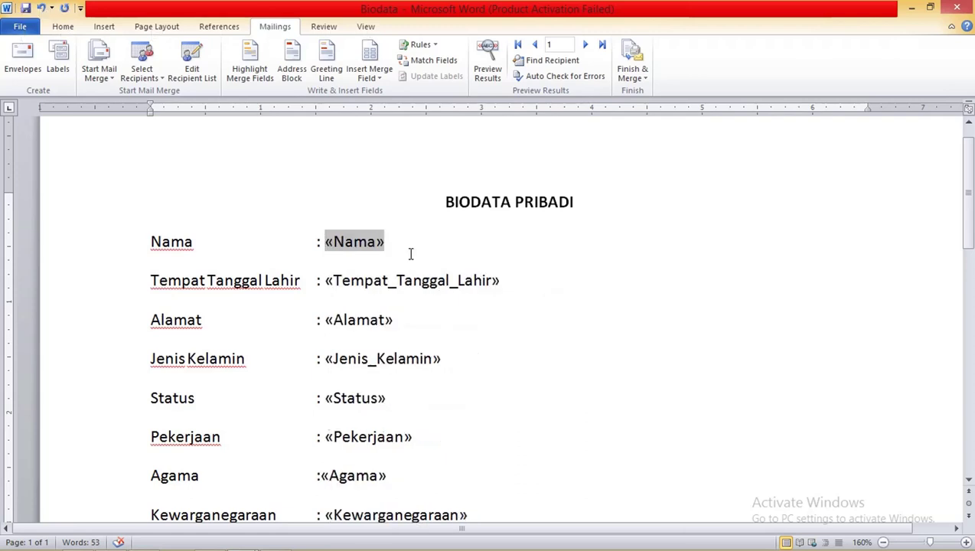
key("alt+F9")
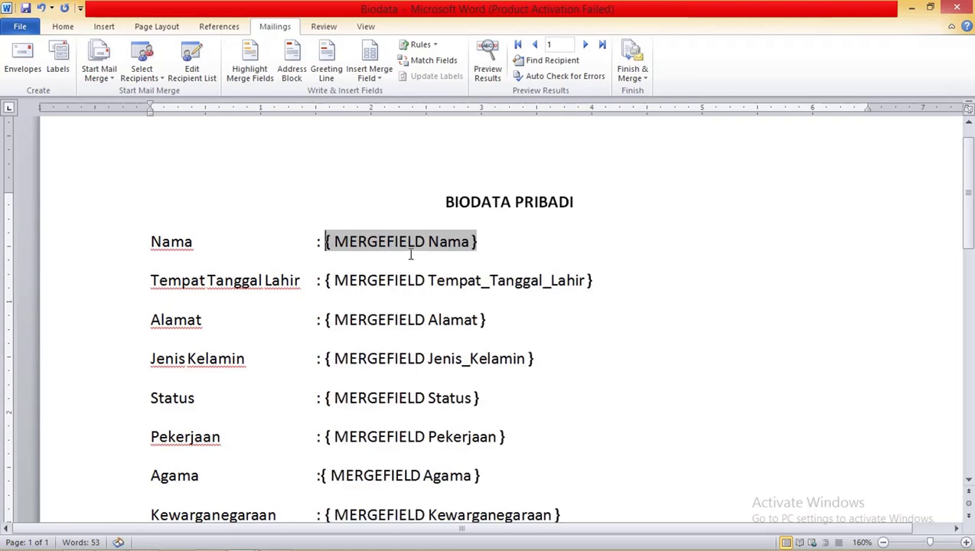
key("alt+F9")
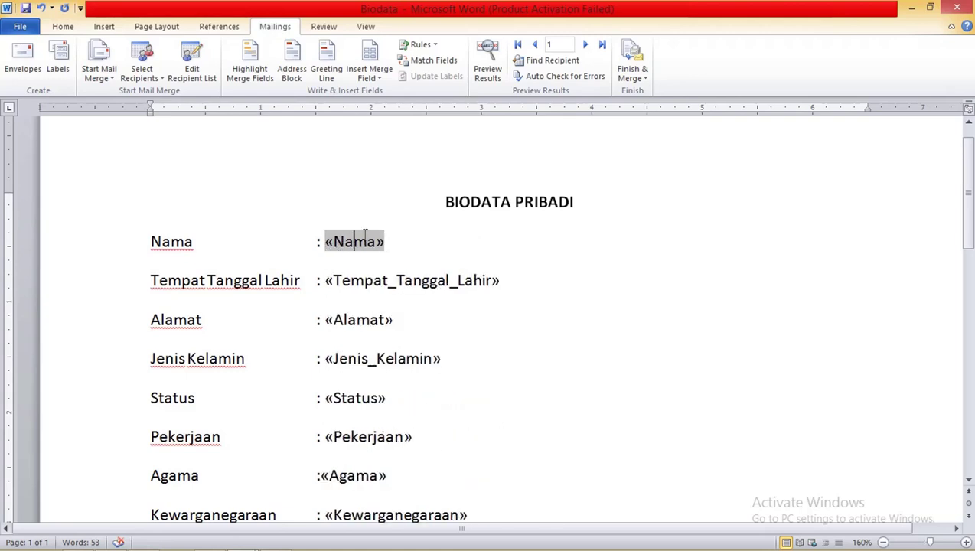
double_click(389, 244)
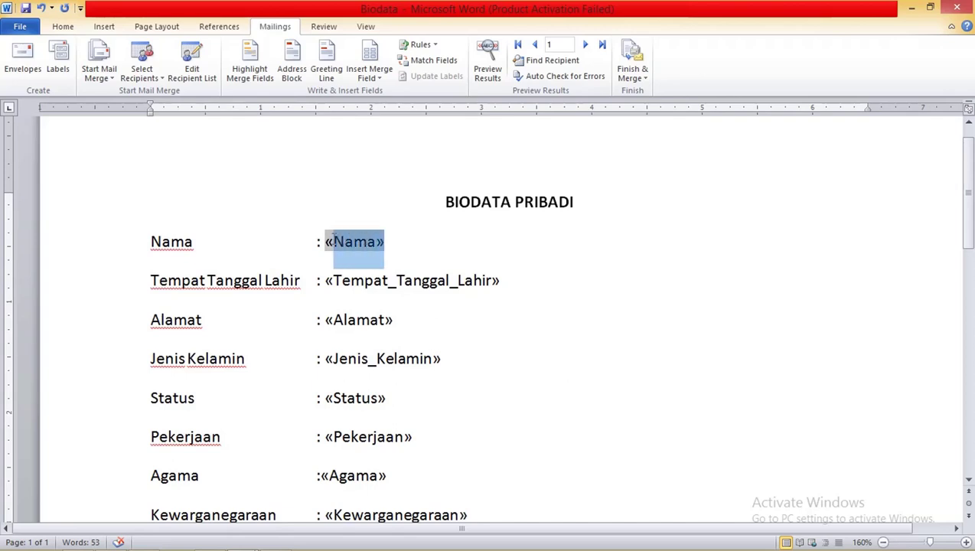
key("alt+F9")
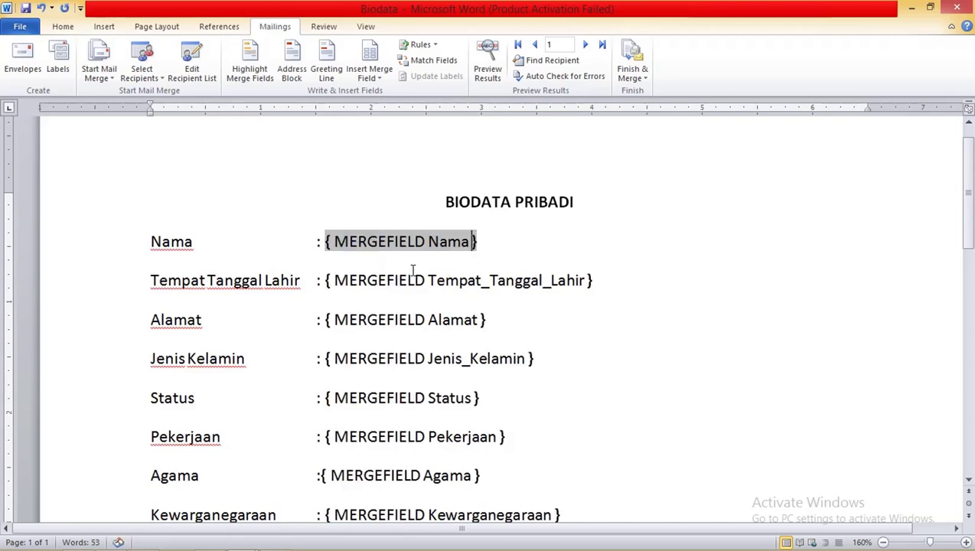
double_click(373, 243)
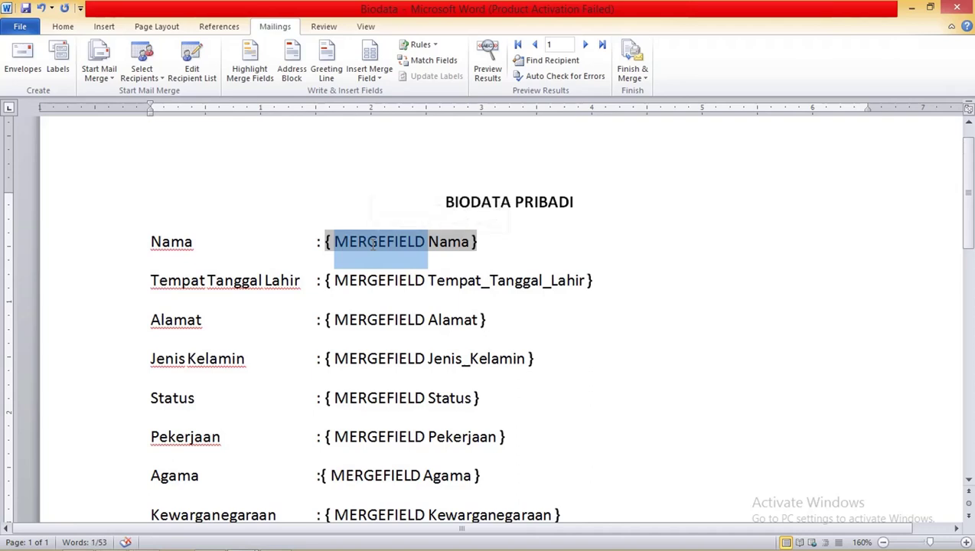
key("alt+F9")
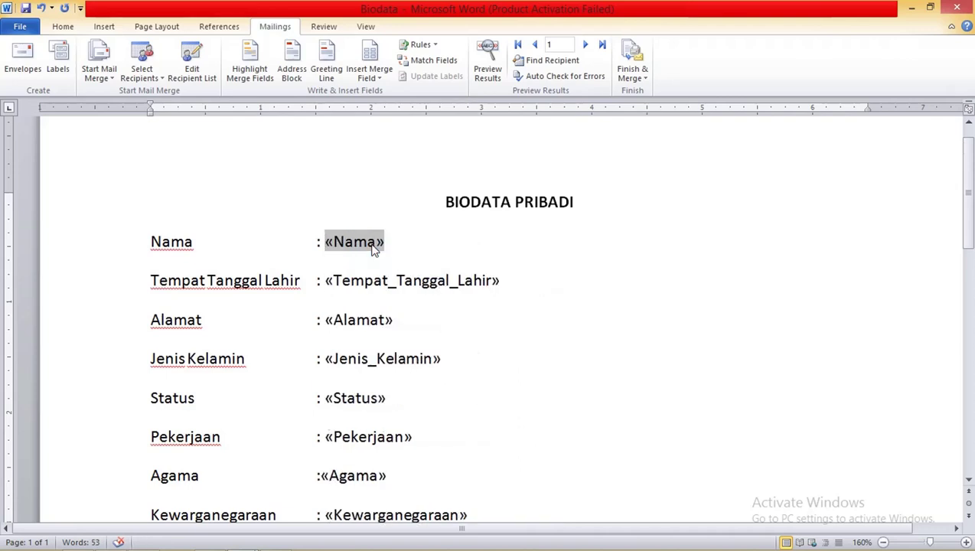
left_click(487, 73)
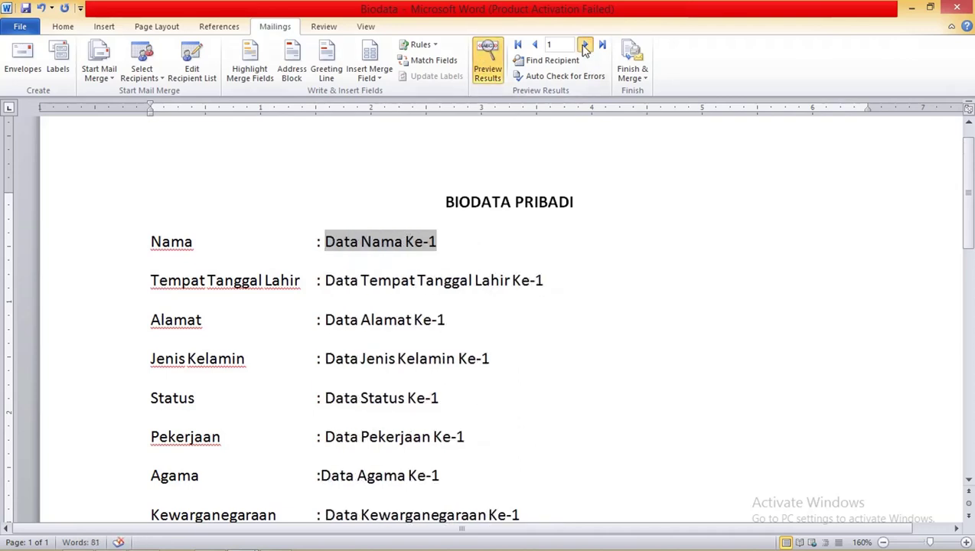
- Browse the preview forward, jump to record 20, step back, then return to record 1
left_click(585, 44)
left_click(585, 44)
left_click(585, 44)
left_click(585, 45)
left_click(585, 44)
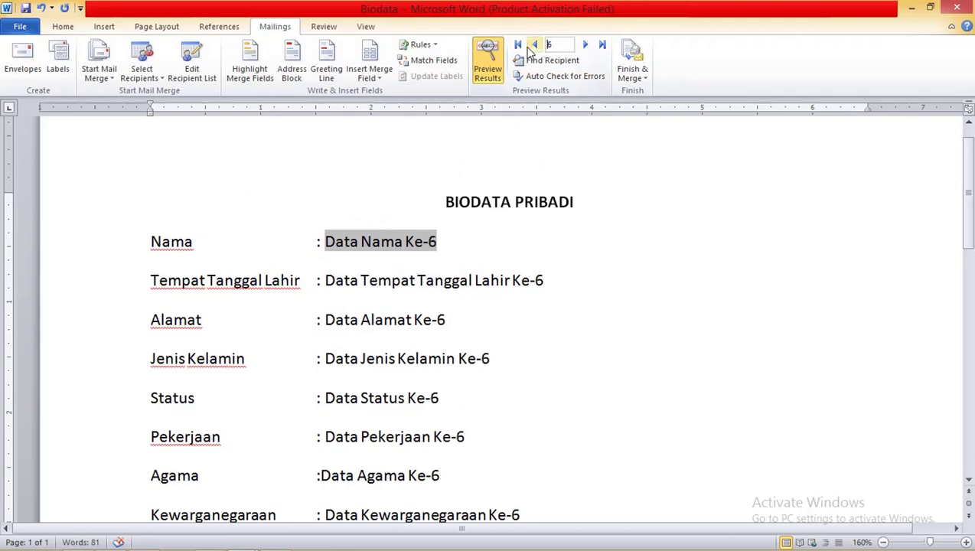
type("20")
key("Return")
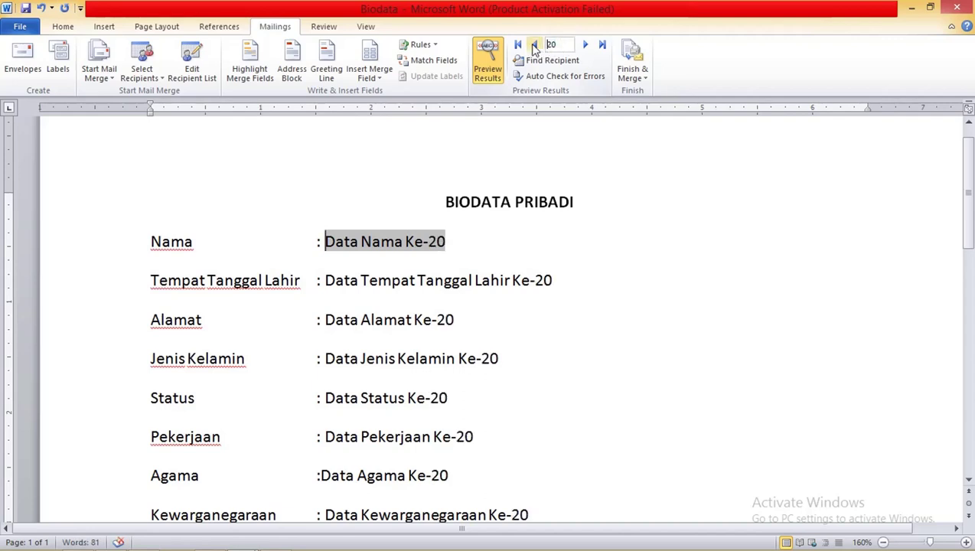
left_click(535, 48)
left_click(535, 48)
left_click(535, 47)
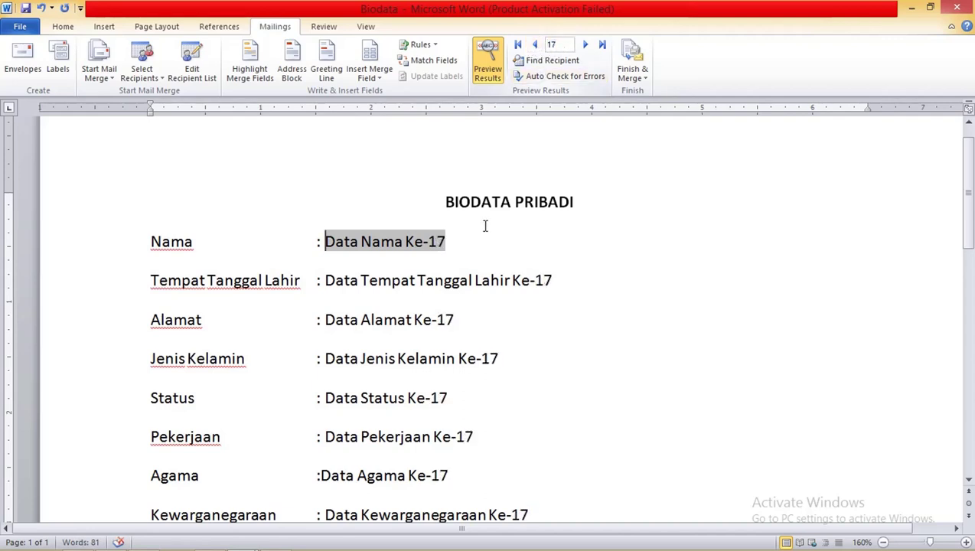
left_click(548, 47)
type("1")
key("Return")
- Add a new empty line below the phone number entry
left_click(507, 244)
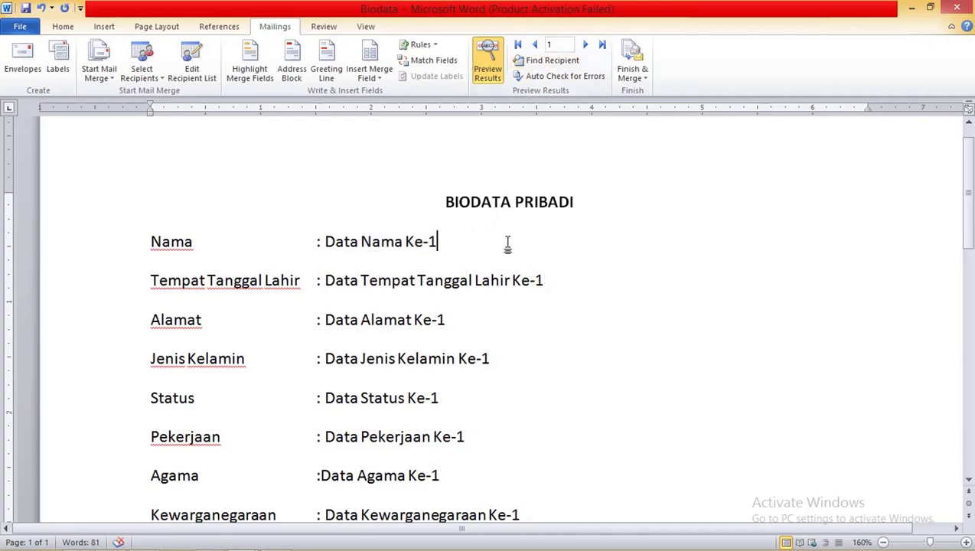
scroll(505, 245, "down", 1)
scroll(441, 263, "down", 6)
scroll(287, 322, "down", 2)
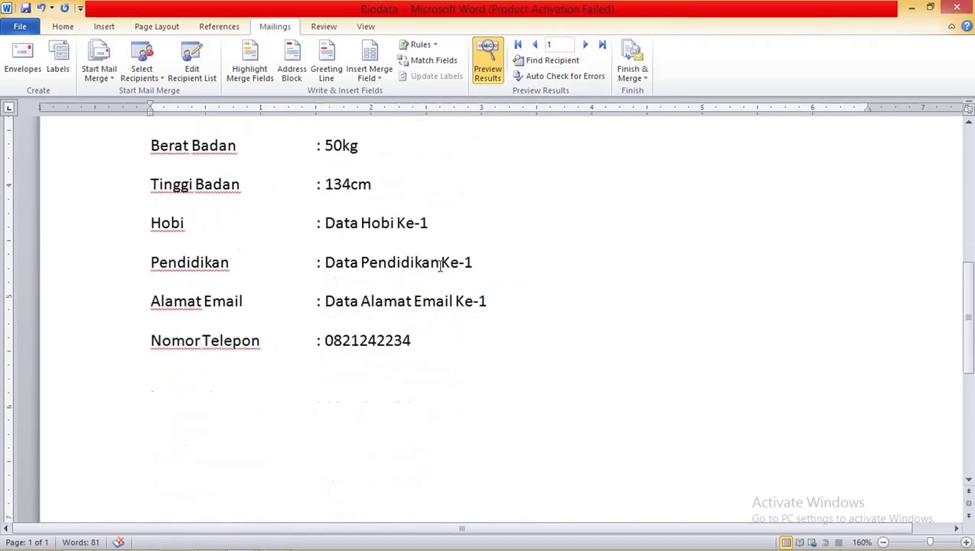
scroll(342, 279, "down", 2)
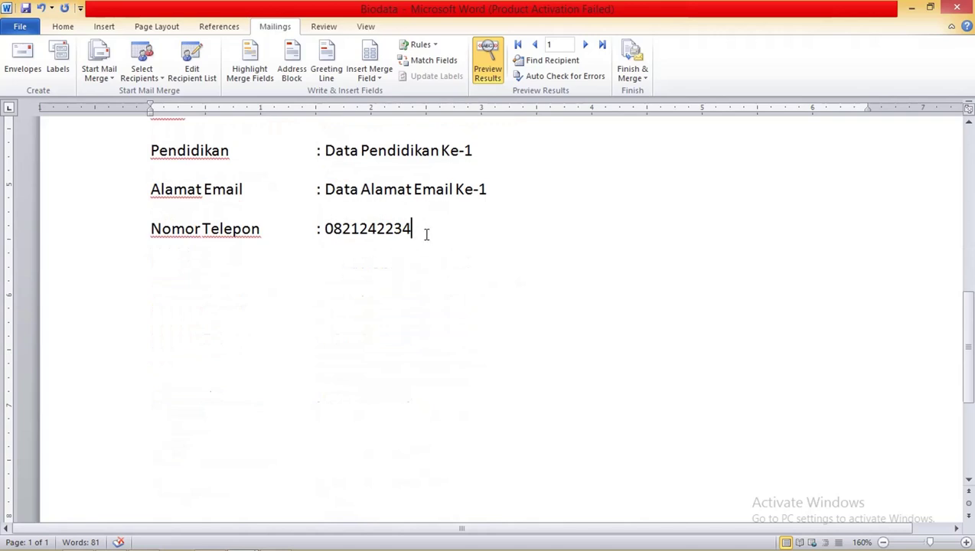
key("Return")
- Save the document as a Word 97-2003 Document named Biodata 97-2003 in Vidio Ke-3
left_click(29, 27)
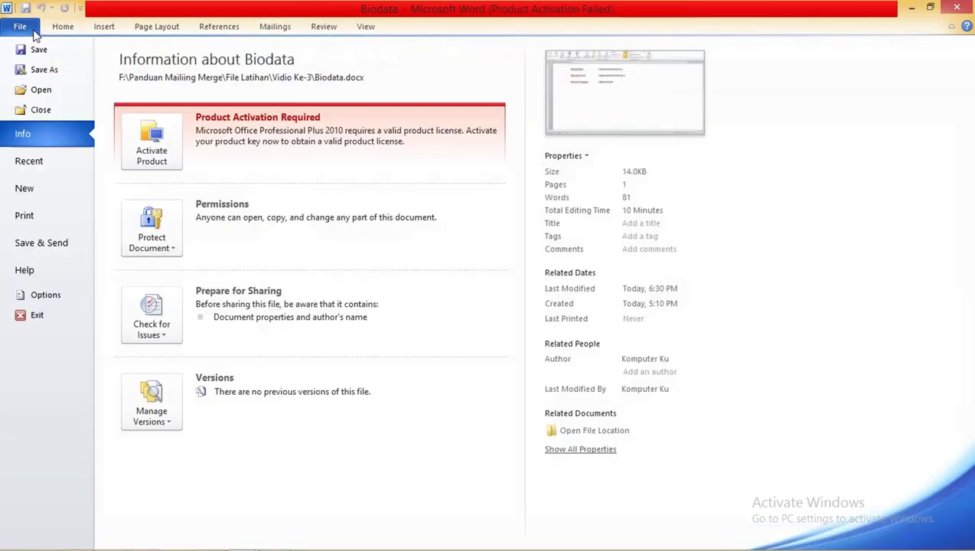
left_click(24, 47)
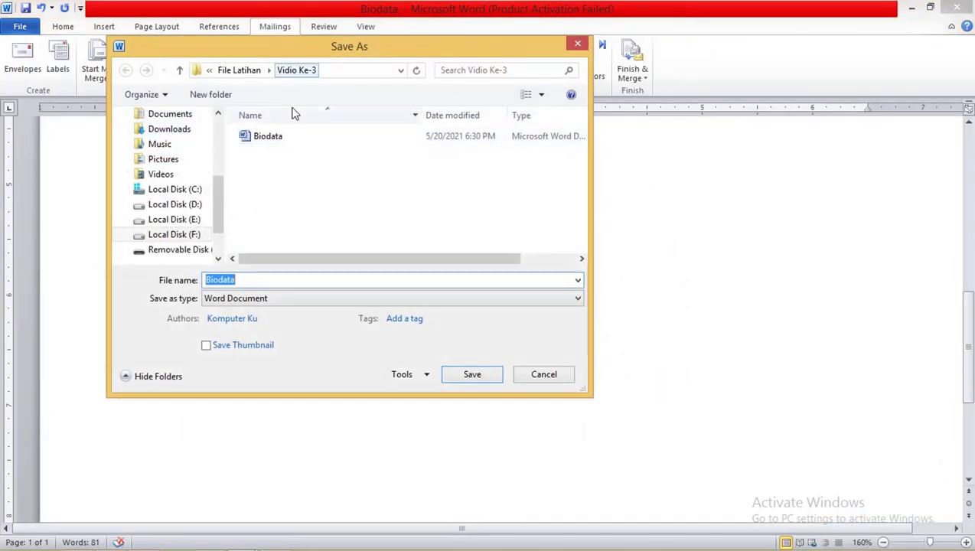
left_click(281, 300)
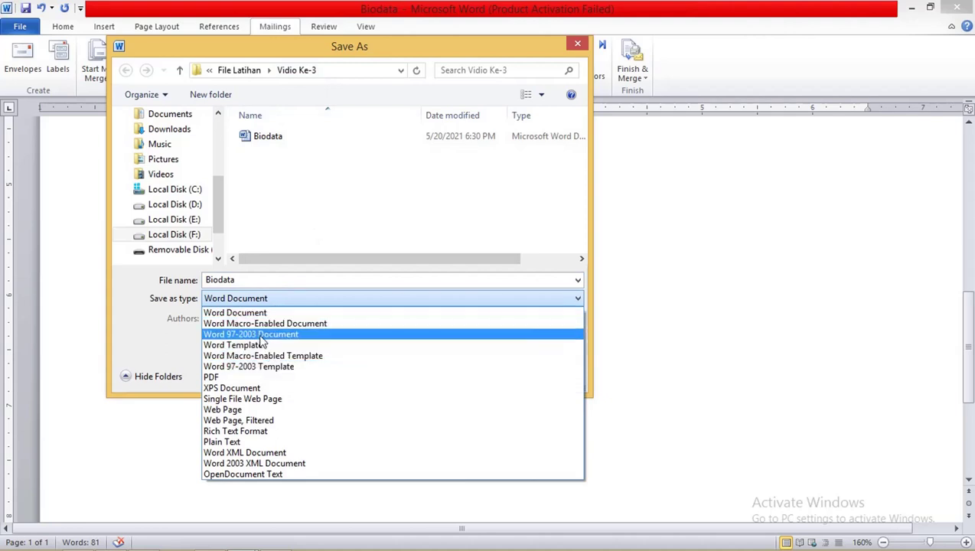
left_click(260, 335)
double_click(257, 279)
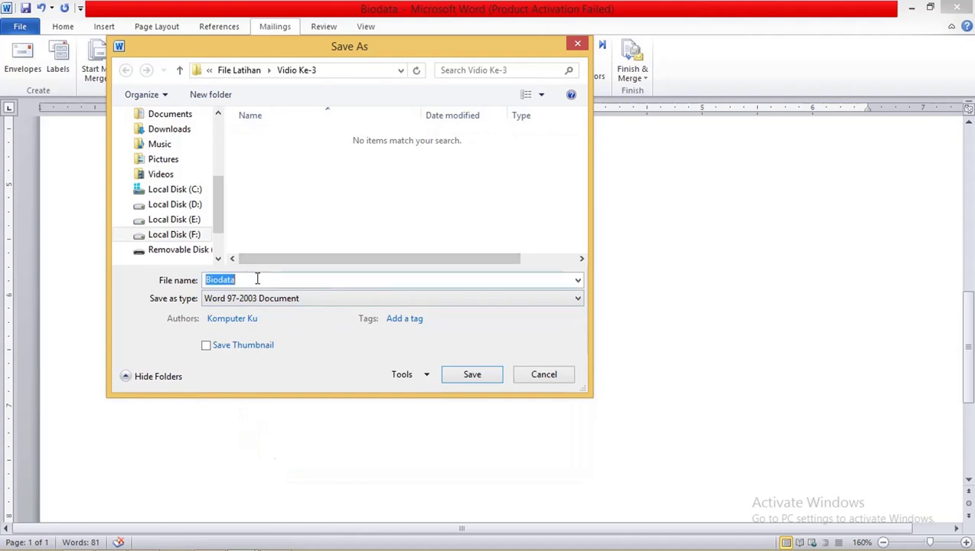
left_click(259, 280)
type("97-2003")
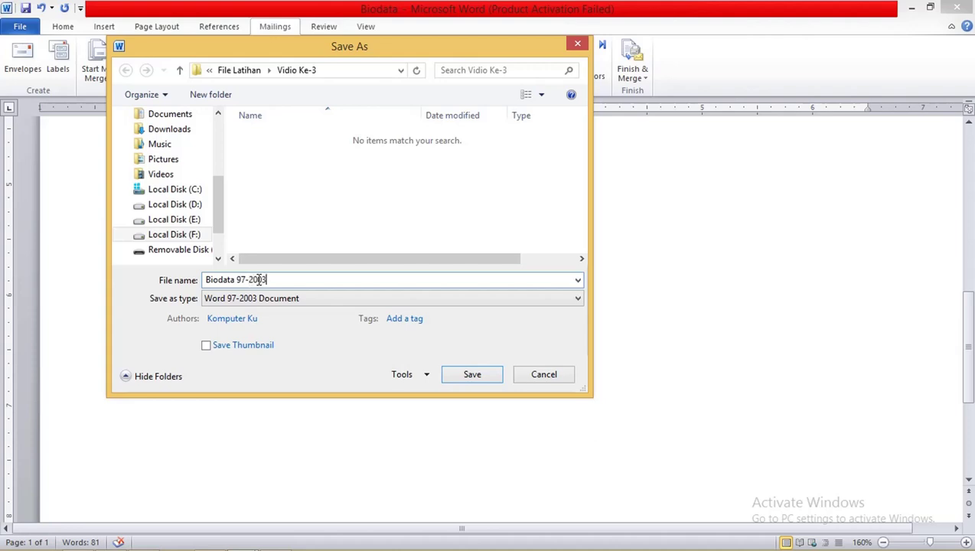
left_click_drag(384, 52, 369, 61)
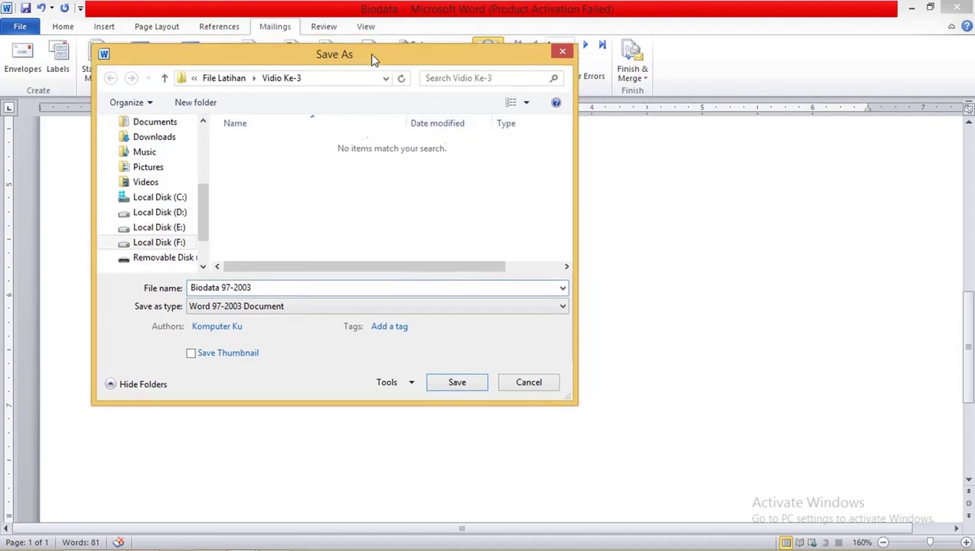
left_click(469, 391)
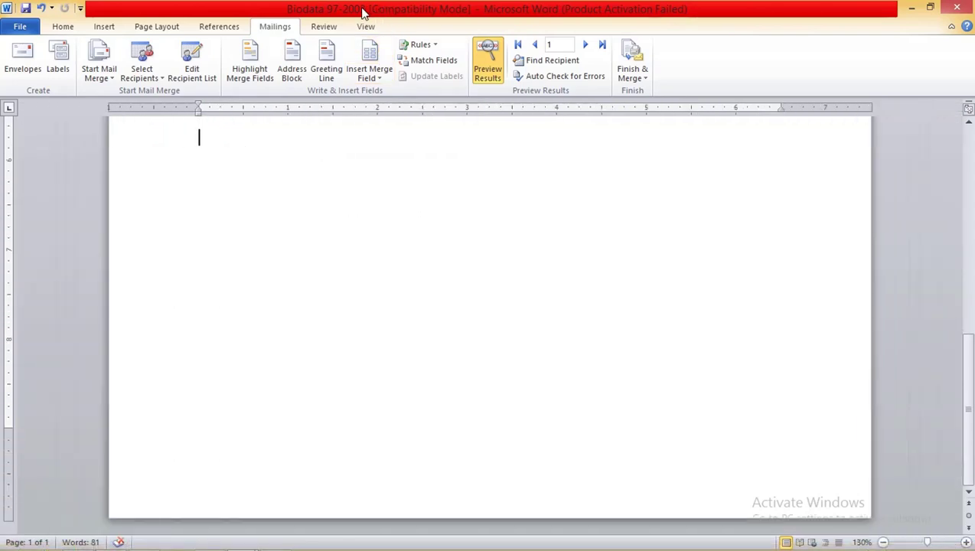
scroll(383, 34, "up", 4)
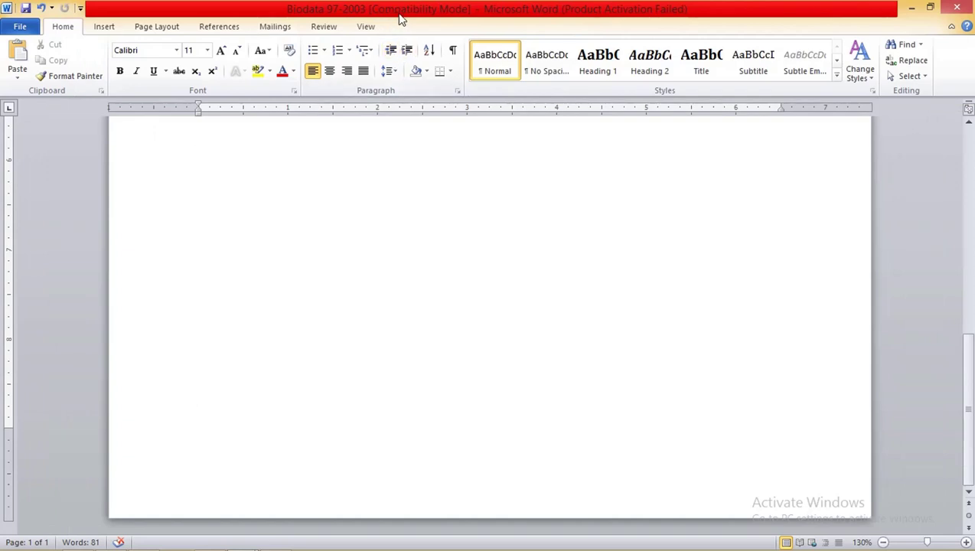
scroll(413, 169, "up", 4)
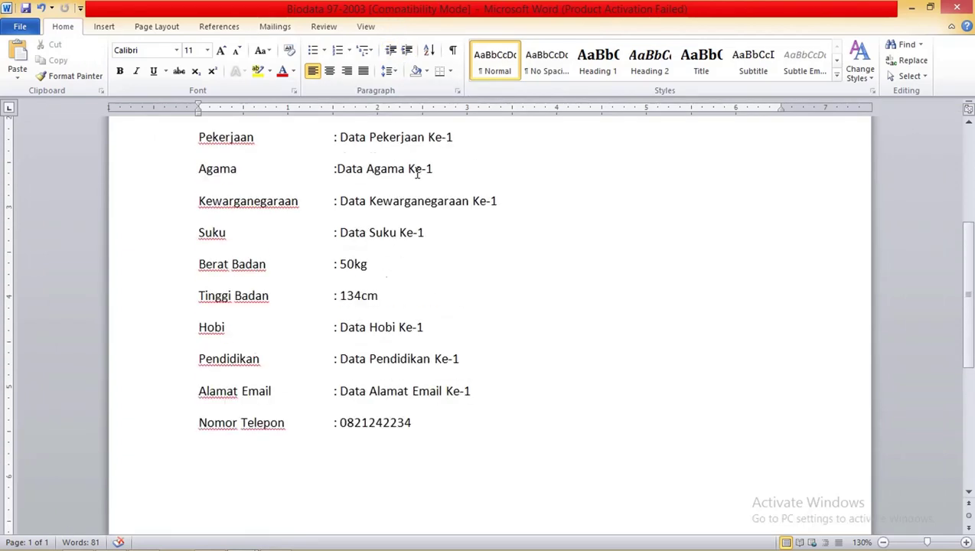
scroll(422, 174, "up", 3)
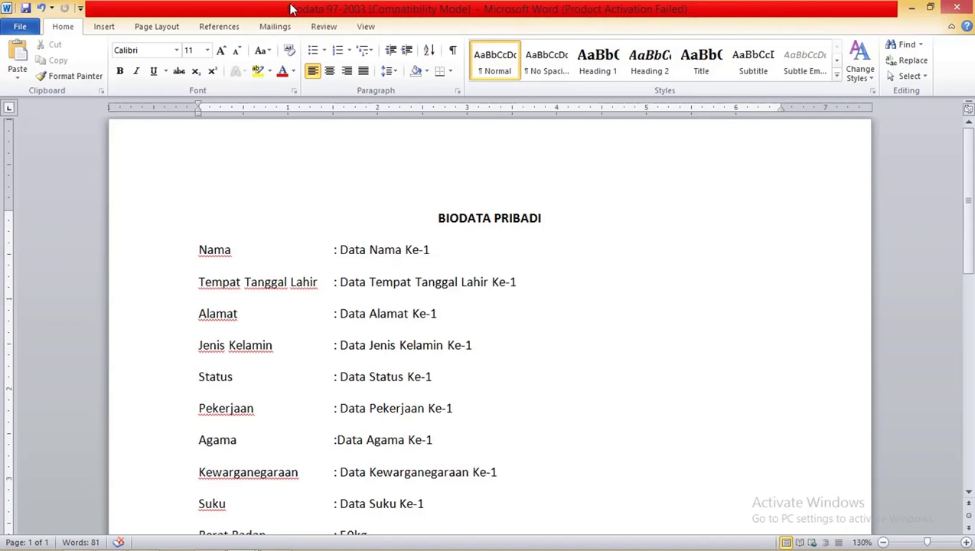
scroll(395, 170, "down", 1)
scroll(403, 163, "down", 3)
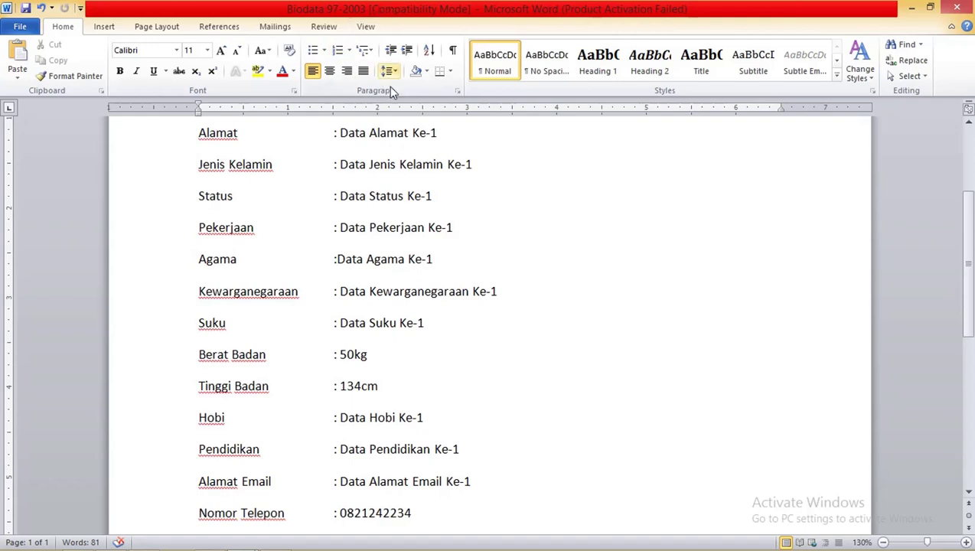
scroll(343, 31, "down", 2)
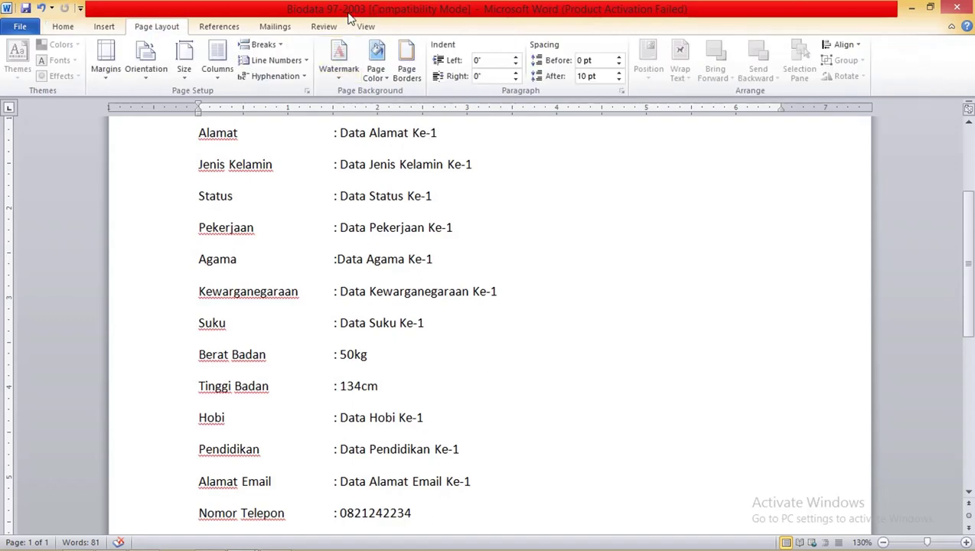
scroll(349, 35, "up", 2)
scroll(459, 285, "down", 5)
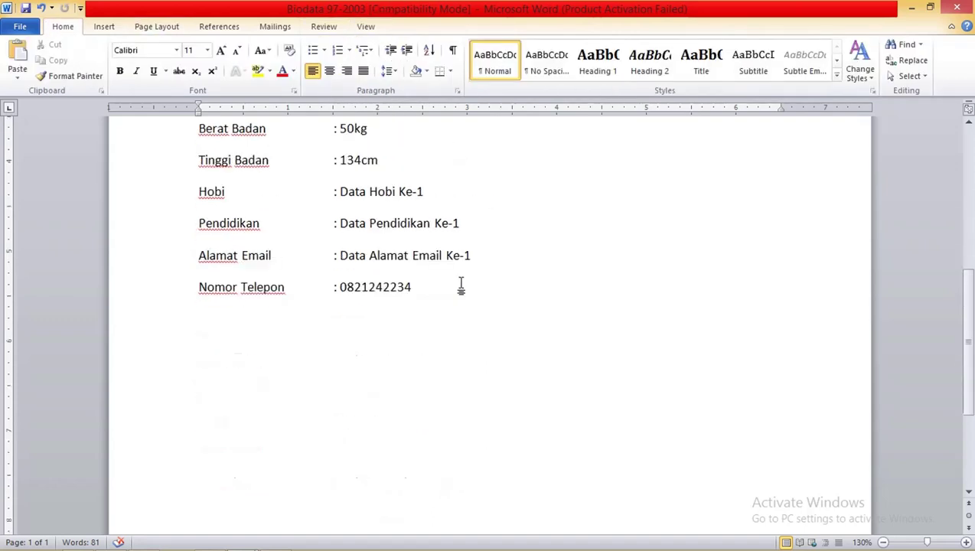
scroll(463, 280, "down", 2)
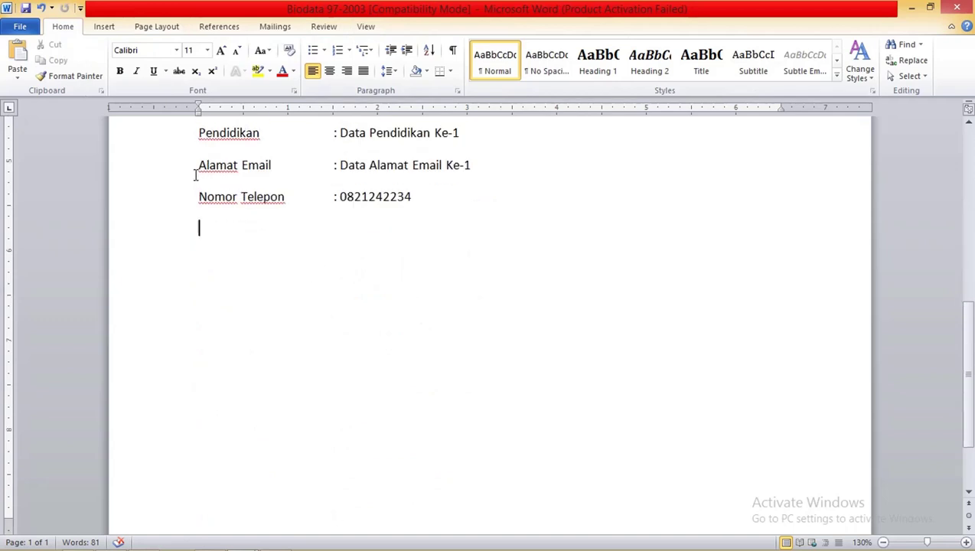
- Start inserting a picture and browse to the model photos in the Vidio Ke-3 folder
left_click(114, 29)
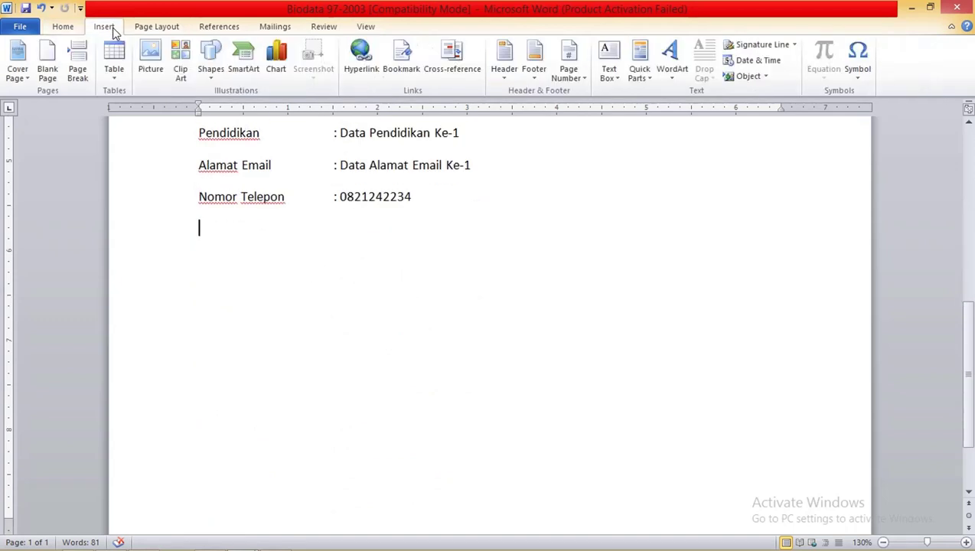
left_click(154, 67)
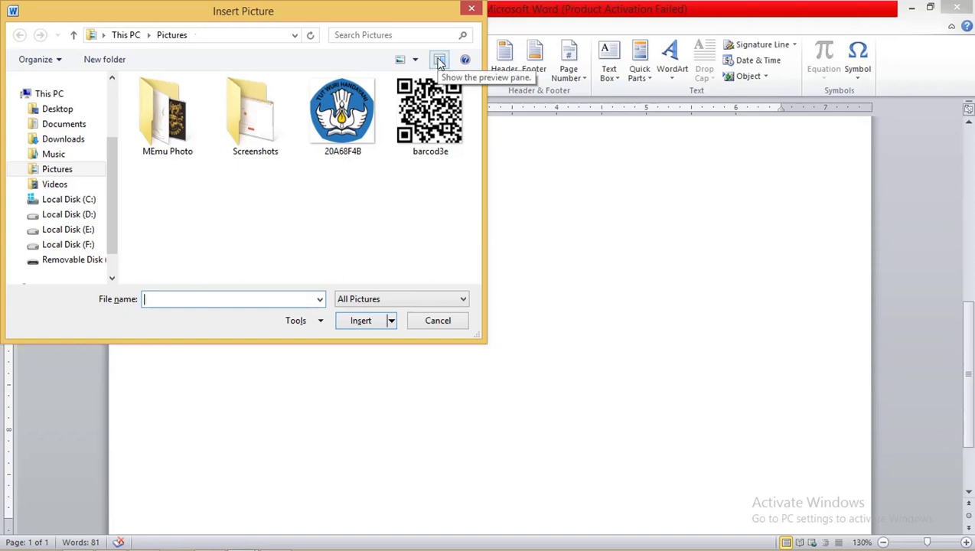
left_click(222, 38)
key("ctrl+v")
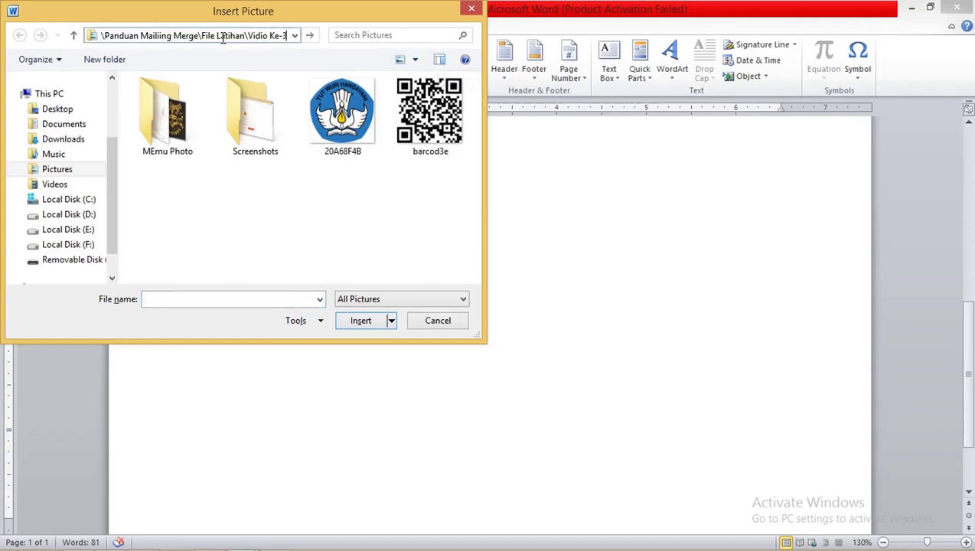
key("Return")
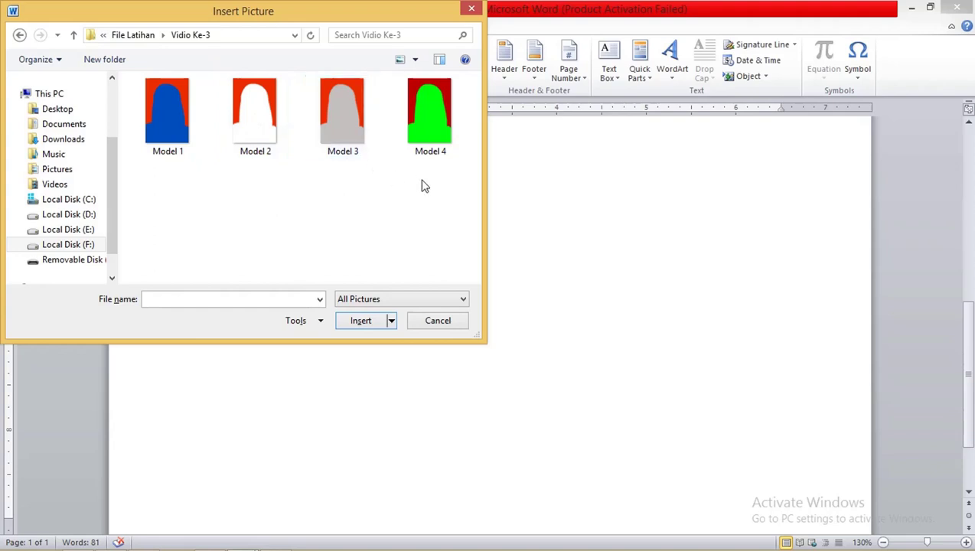
left_click_drag(448, 180, 163, 107)
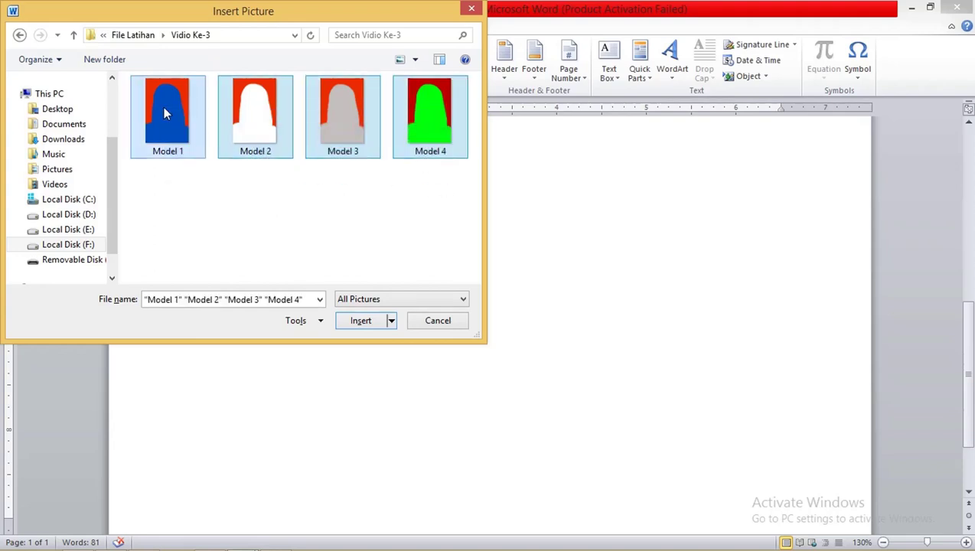
left_click(208, 193)
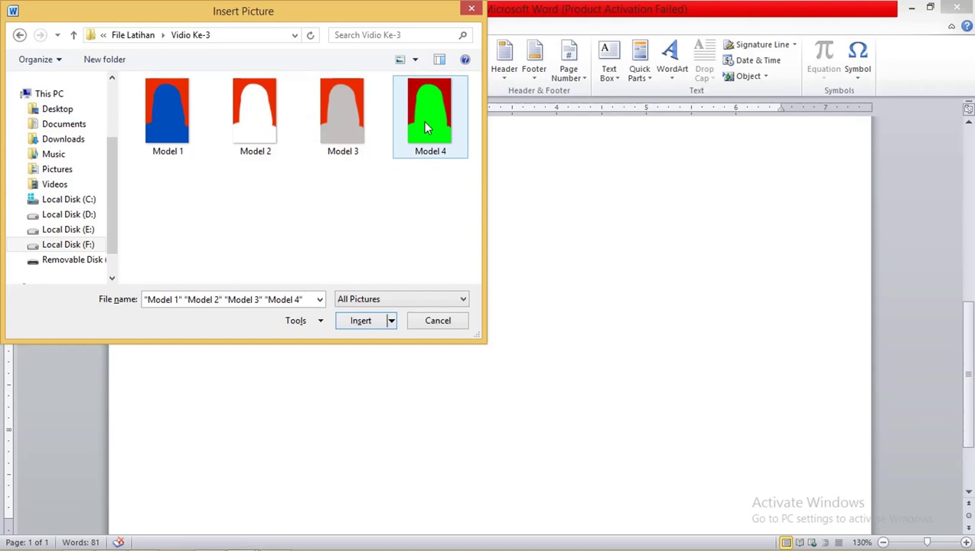
left_click_drag(264, 17, 308, 68)
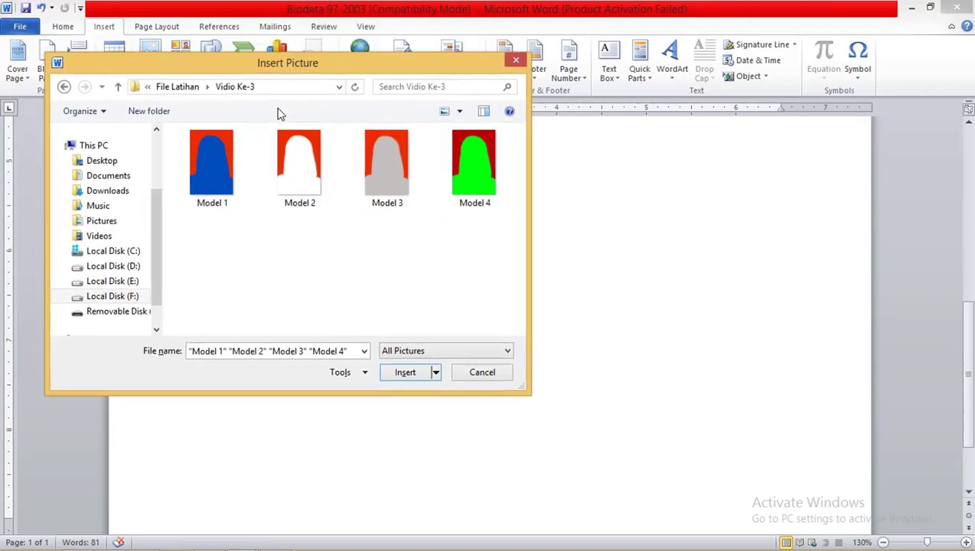
- Insert Model 1 with Link to File and enlarge it to about 2.02 by 1.35 inches
left_click(219, 197)
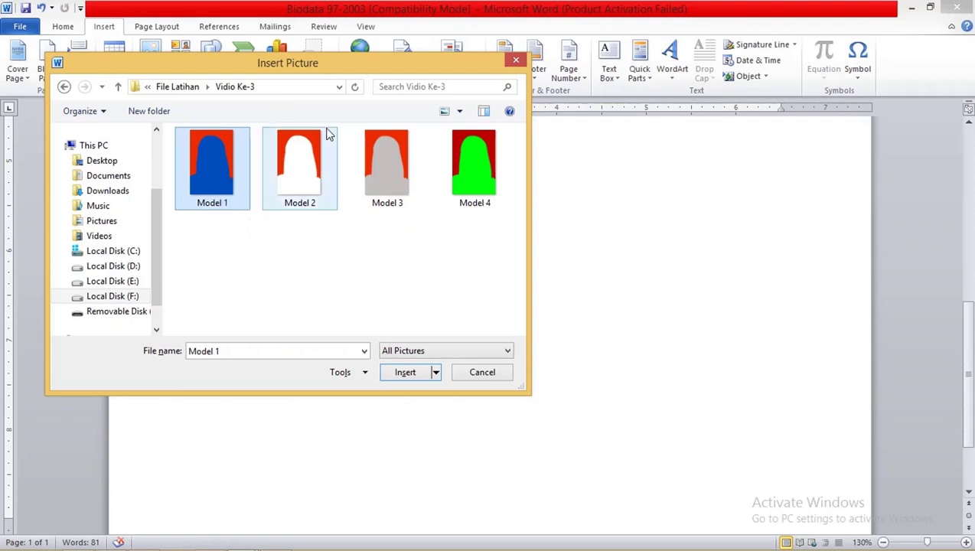
left_click_drag(299, 71, 313, 71)
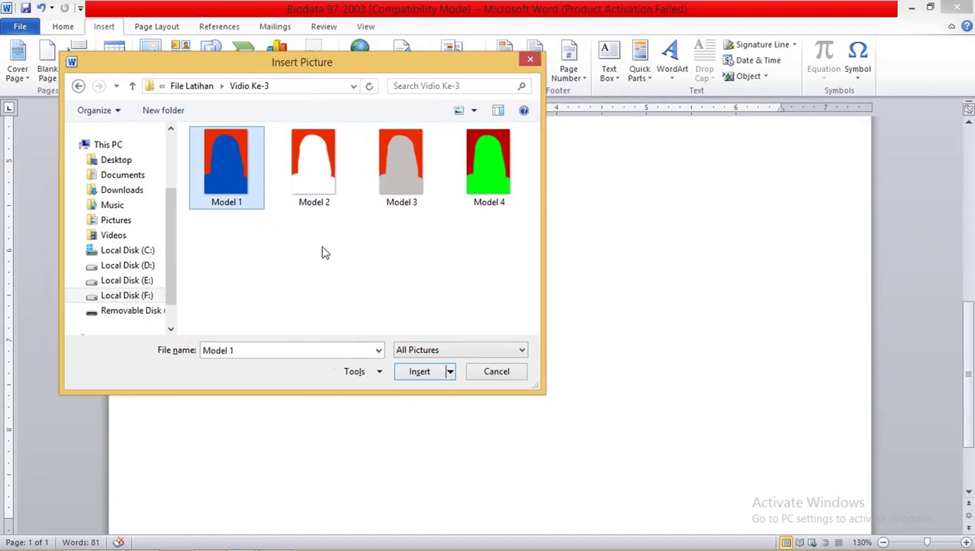
left_click_drag(282, 69, 282, 77)
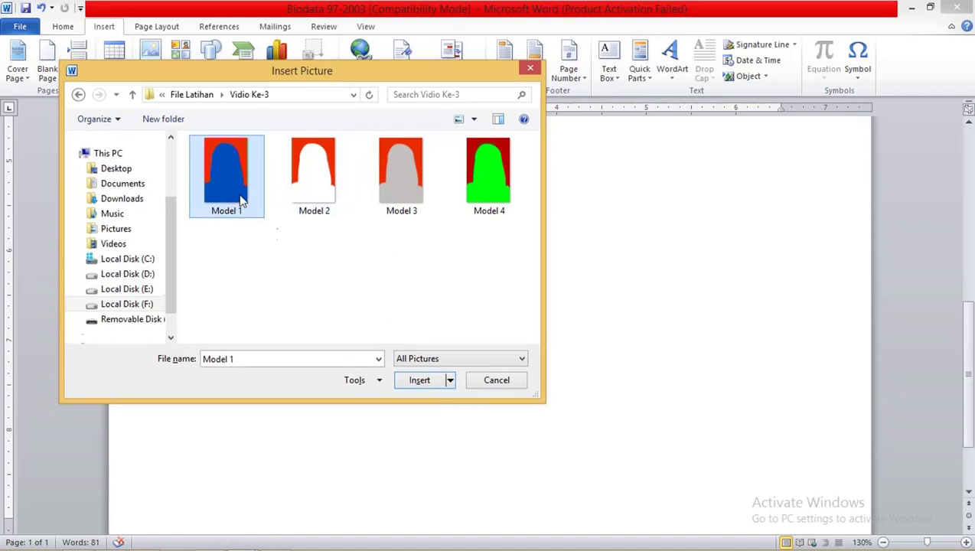
left_click(450, 381)
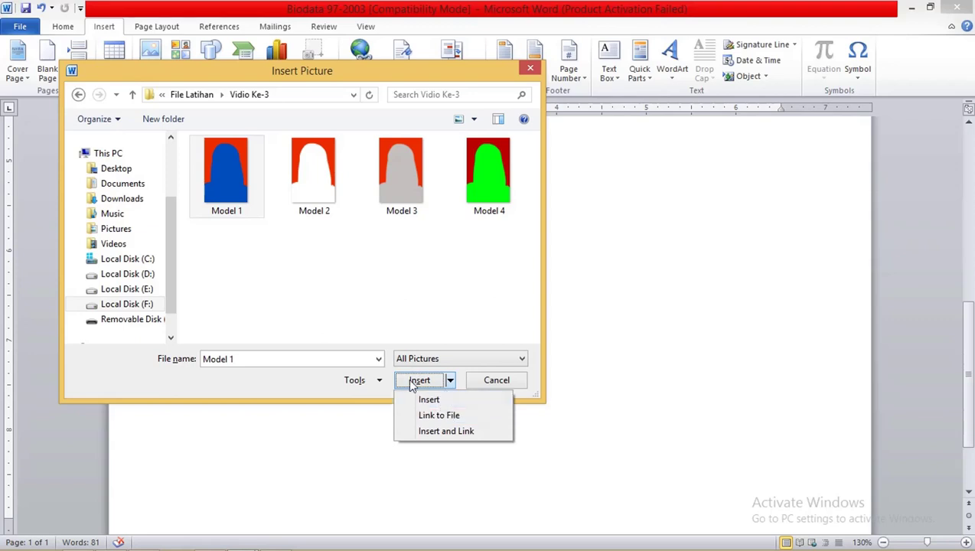
left_click(440, 422)
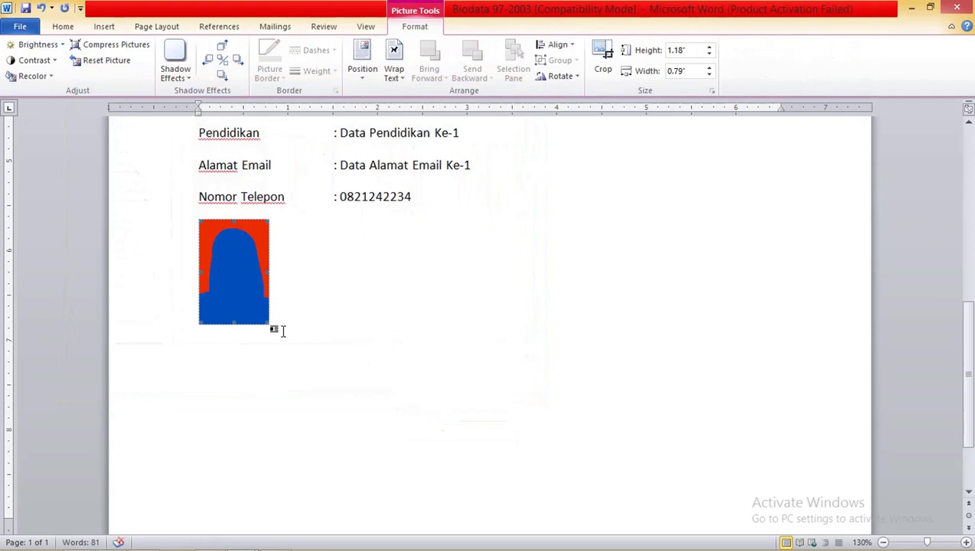
left_click_drag(268, 323, 318, 399)
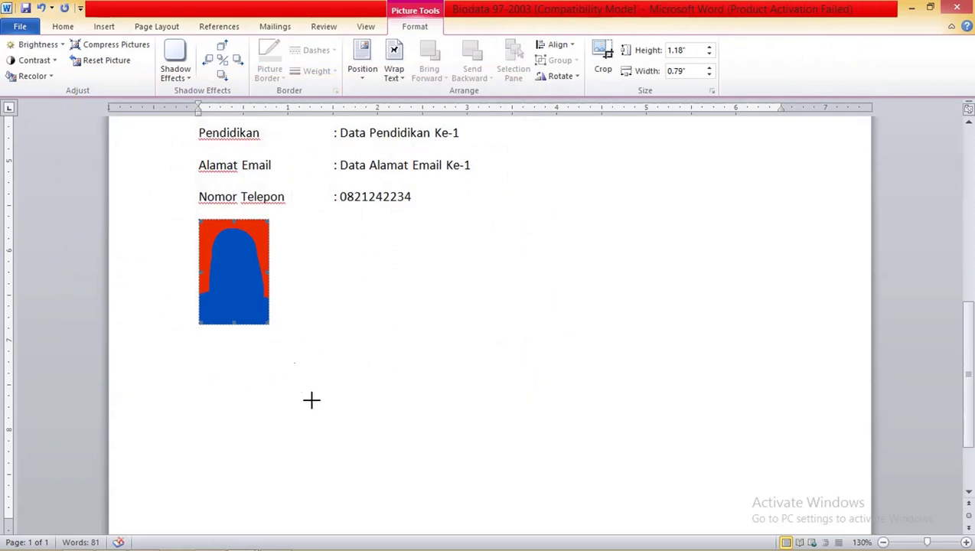
- Try widening the photo to 1.7 inches, then undo to keep 2.03 by 1.36 inches
left_click(367, 287)
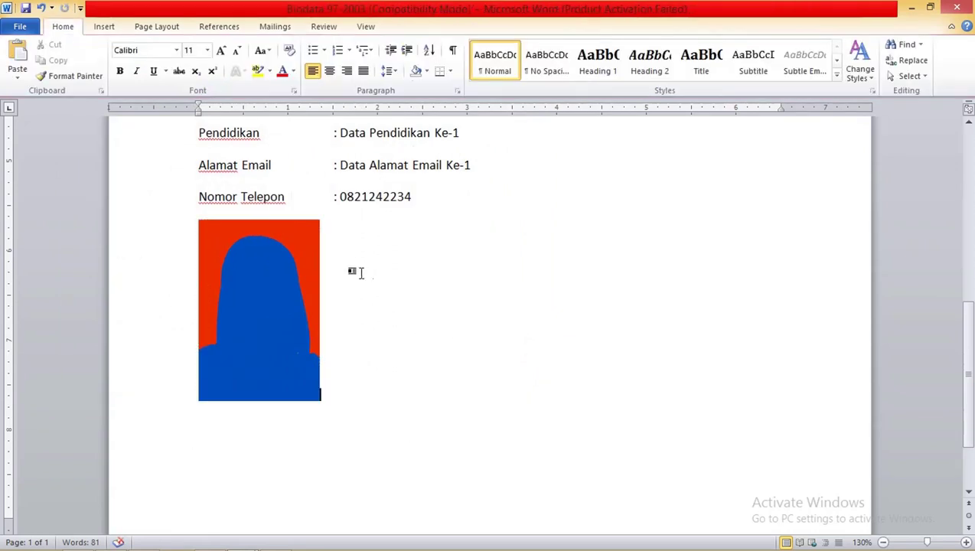
left_click(282, 255)
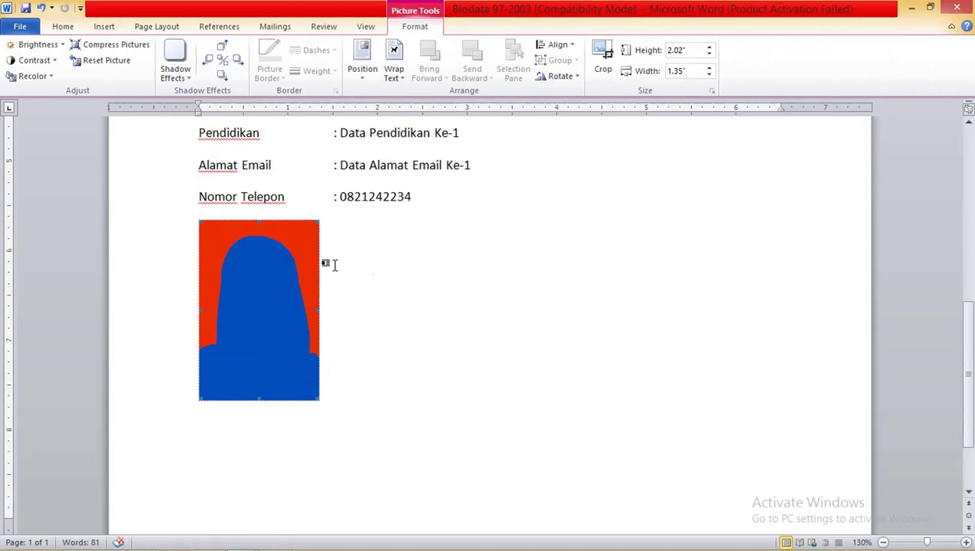
left_click_drag(314, 397, 315, 397)
left_click_drag(319, 310, 351, 313)
key("ctrl+z")
left_click(276, 280)
- Save the Biodata 97-2003 document with the photo in place
scroll(388, 269, "up", 3)
scroll(389, 270, "up", 1)
scroll(388, 270, "down", 2)
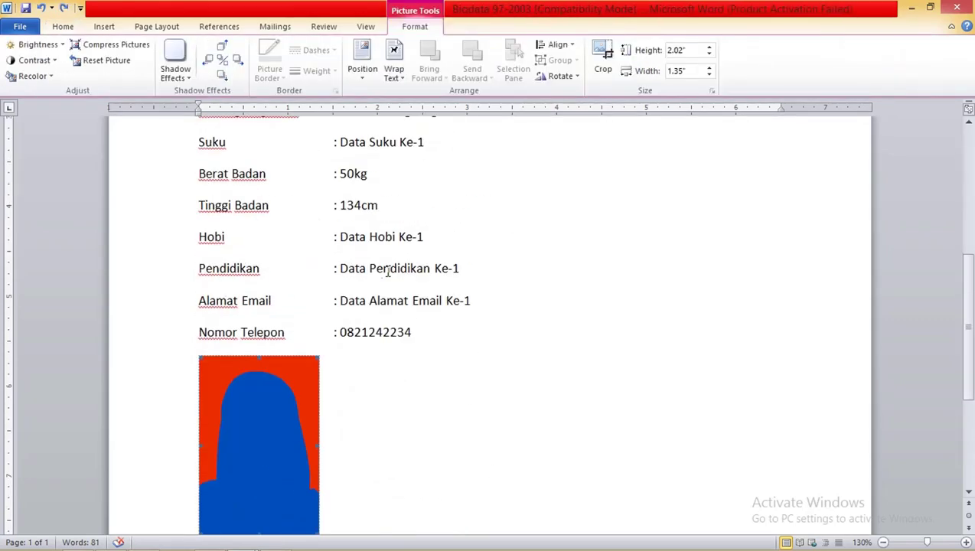
scroll(376, 272, "down", 1)
scroll(374, 273, "up", 3)
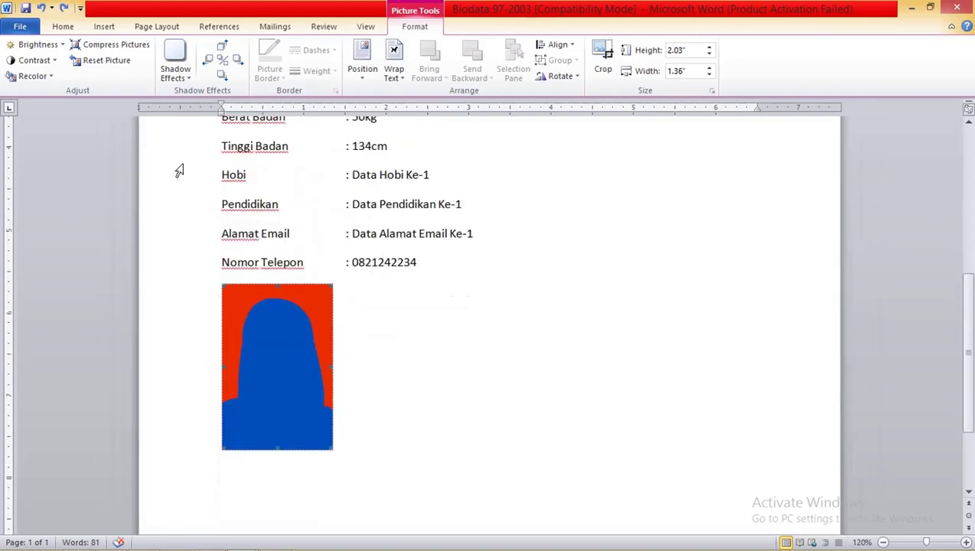
left_click(25, 10)
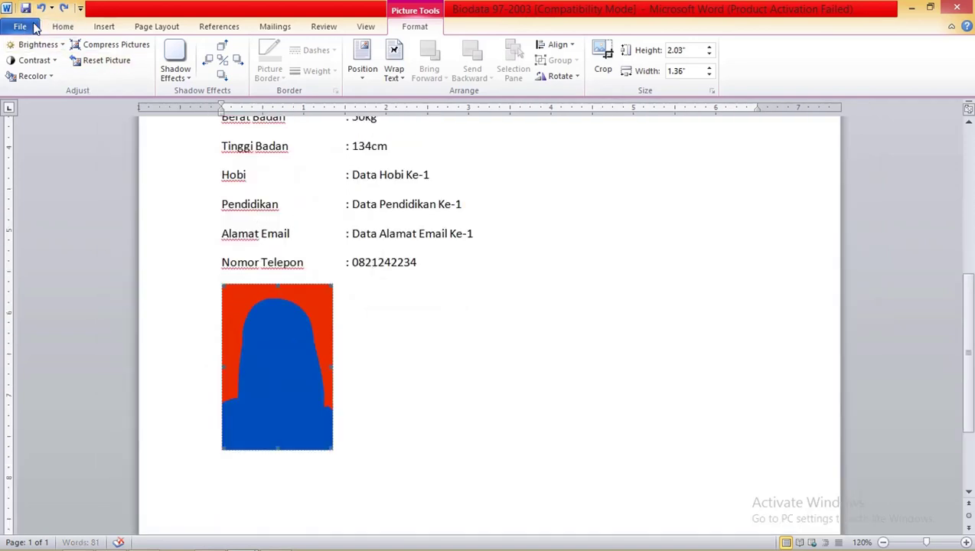
- Close Word and reopen the Biodata workbook from Vidio Ke-3, showing Sheet1's 20 records
left_click(958, 8)
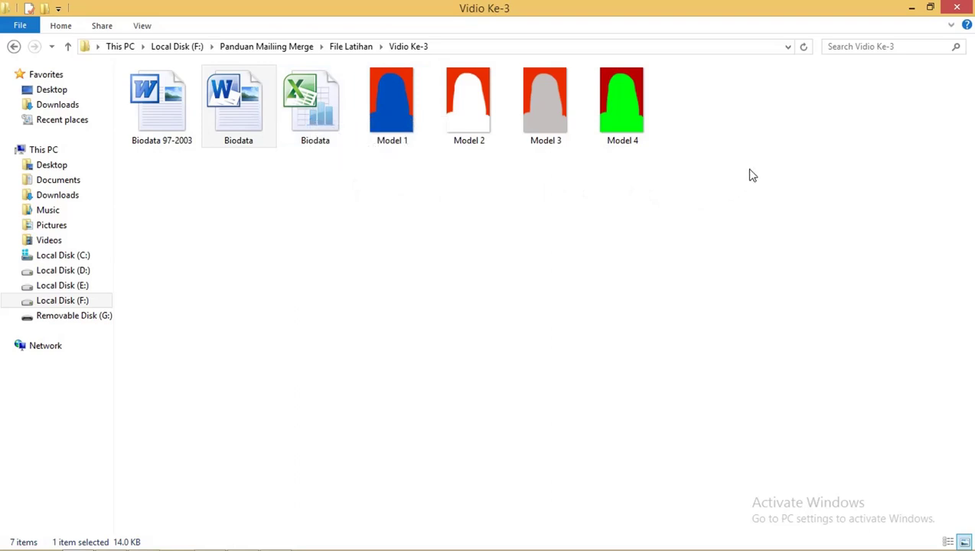
left_click_drag(786, 165, 405, 108)
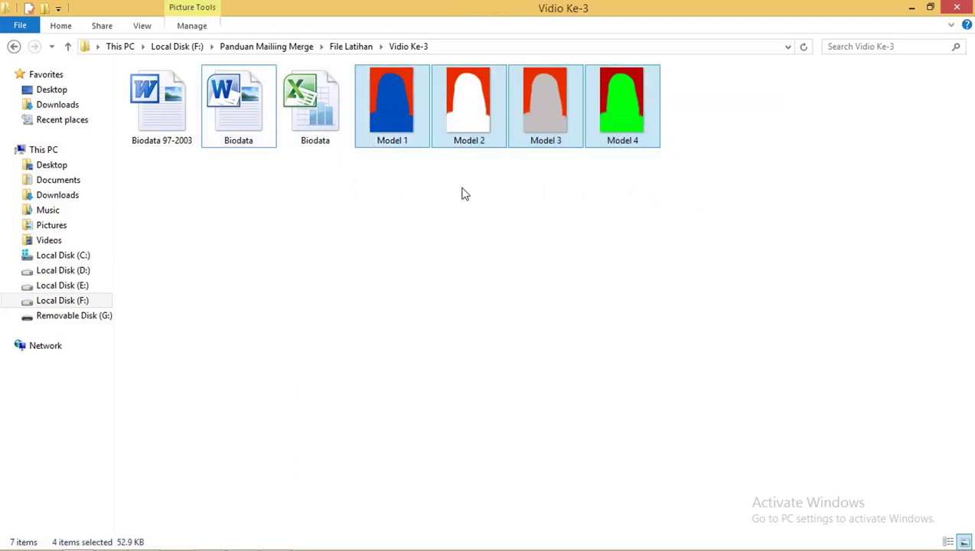
left_click(315, 109)
left_click(164, 119)
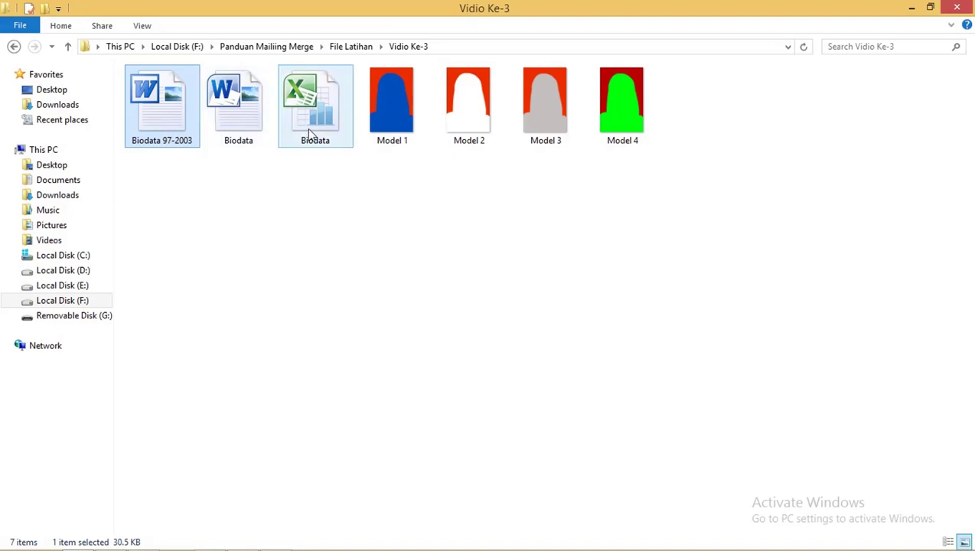
left_click_drag(699, 135, 314, 124)
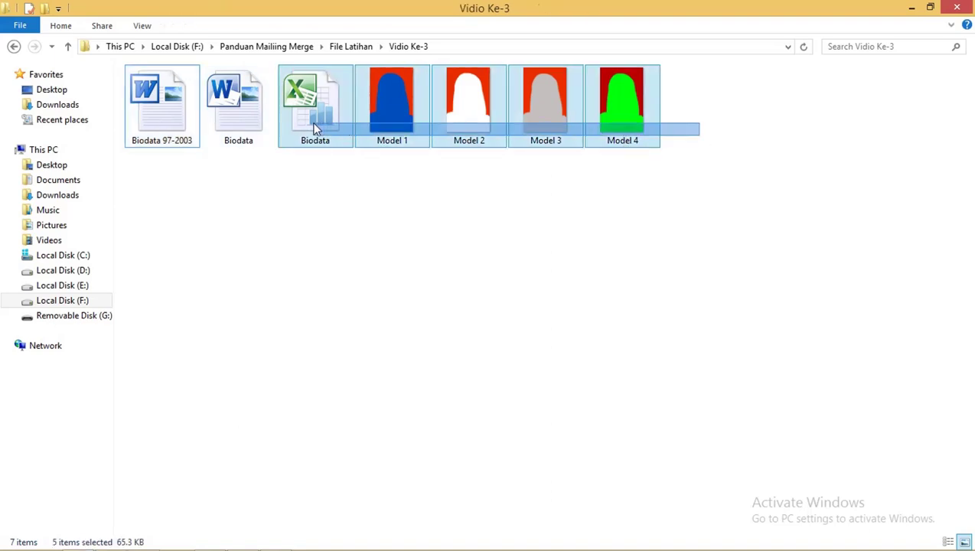
left_click(342, 191)
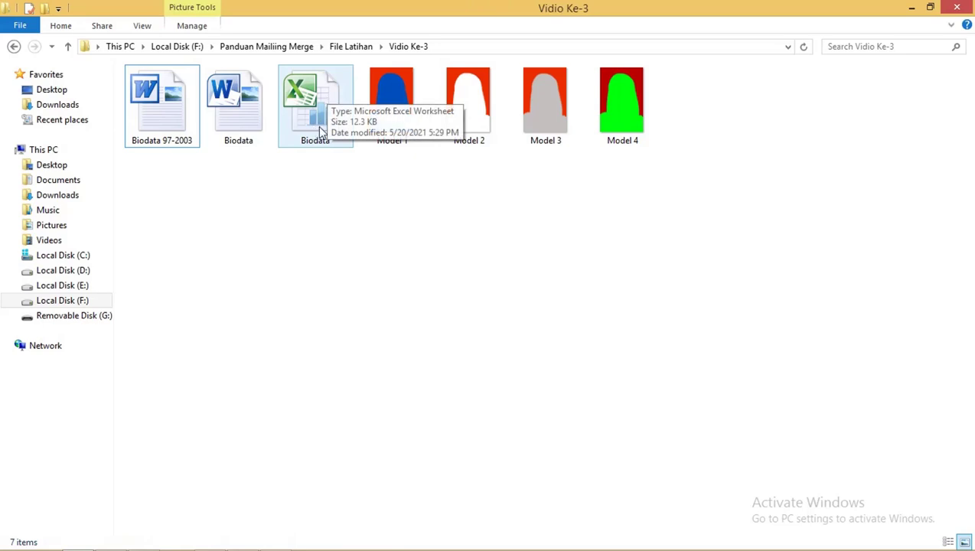
left_click(177, 147)
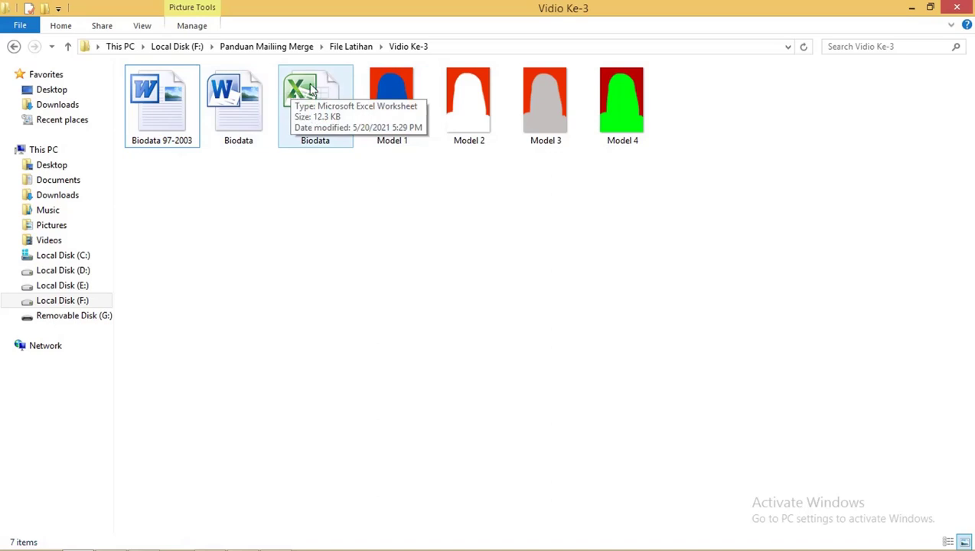
double_click(311, 91)
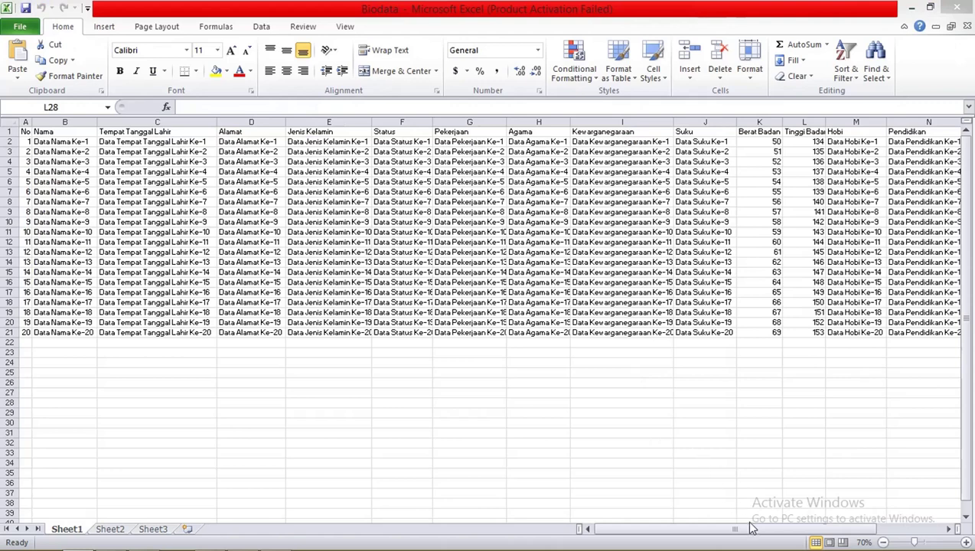
- Bring column Q beside Nomor Telepon into view to place a new heading
left_click(924, 530)
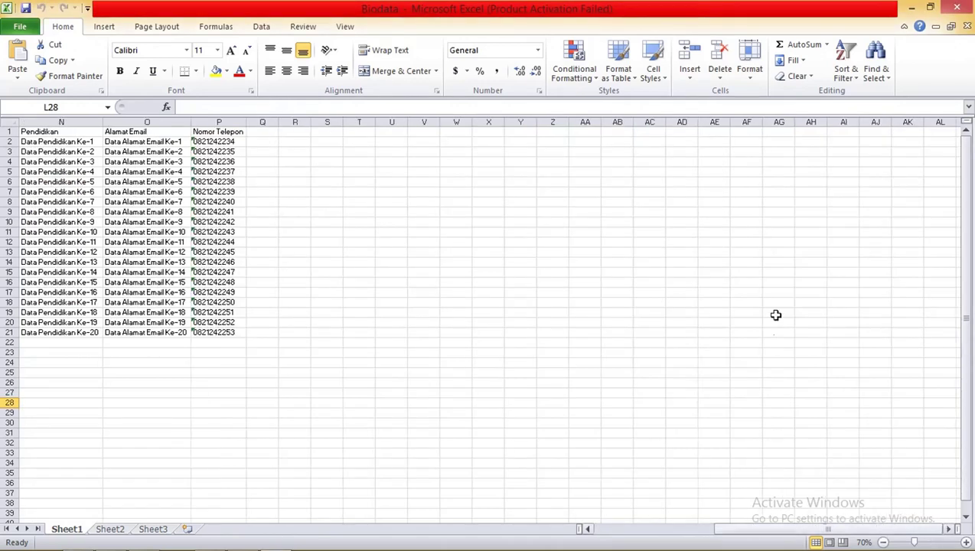
left_click(262, 131)
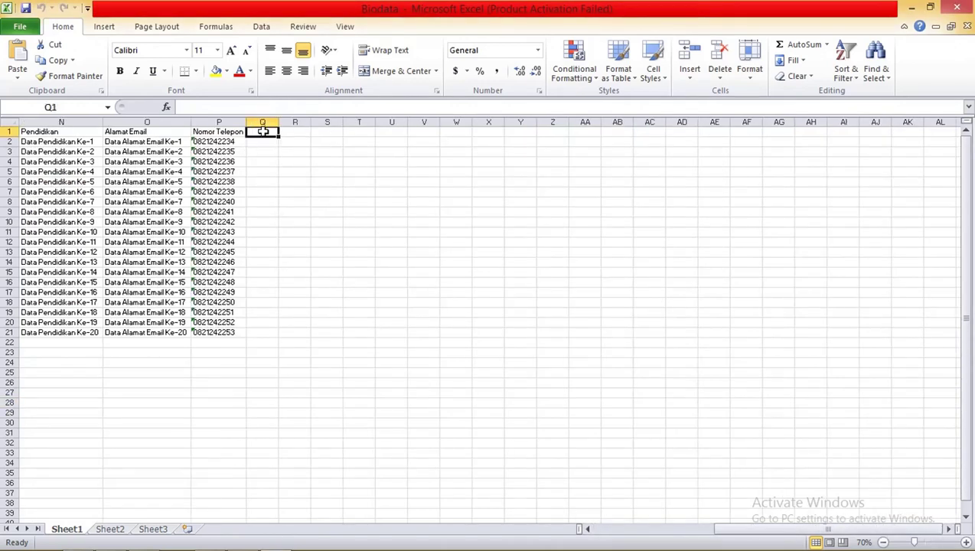
type("FOTO")
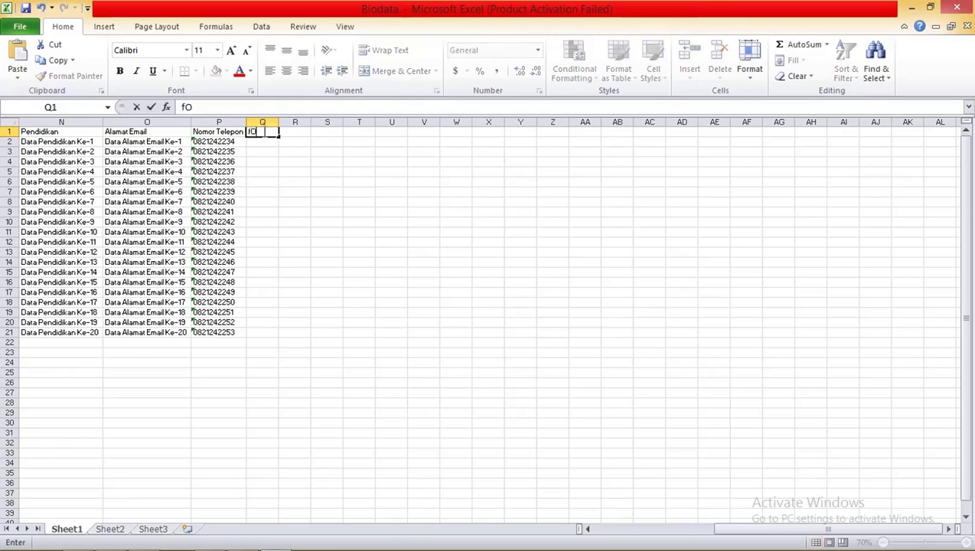
key("BackSpace")
key("BackSpace")
key("BackSpace")
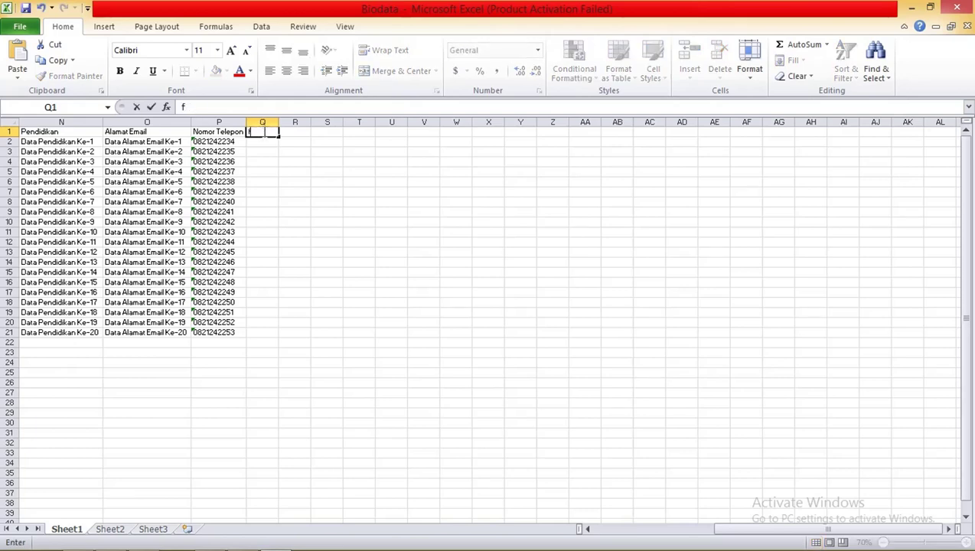
left_click(262, 213)
scroll(276, 211, "up", 6)
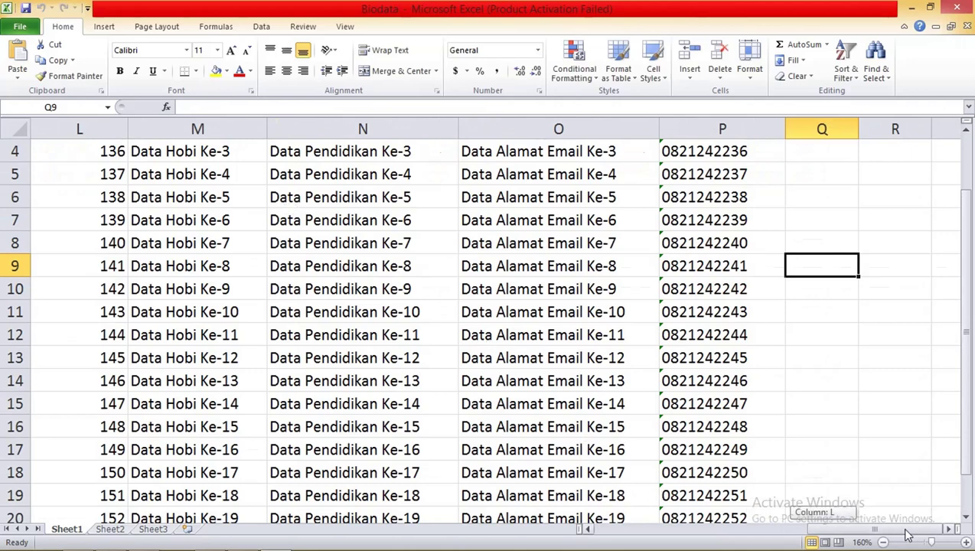
left_click(803, 173)
scroll(805, 184, "up", 3)
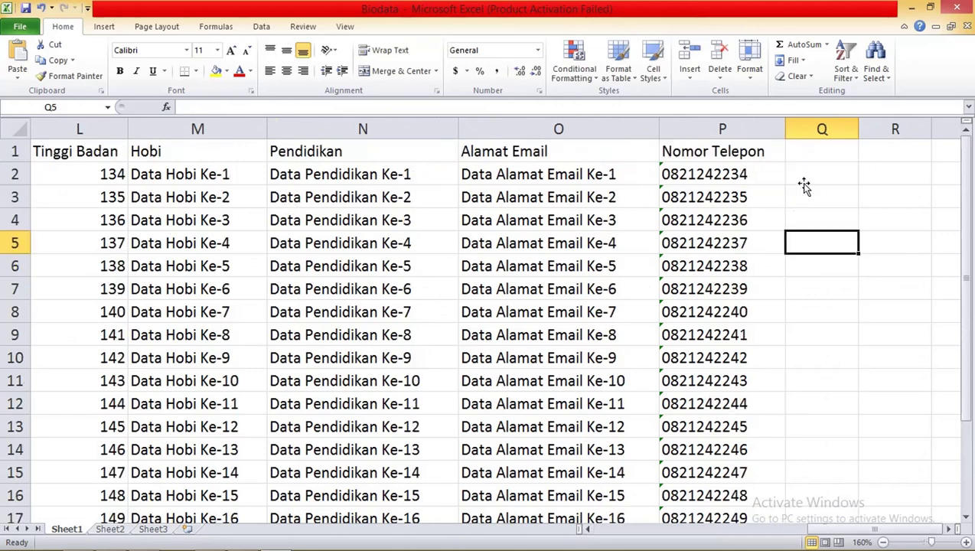
- Enter the heading 'Foto' in cell Q1, then return to the photo folder
left_click(802, 151)
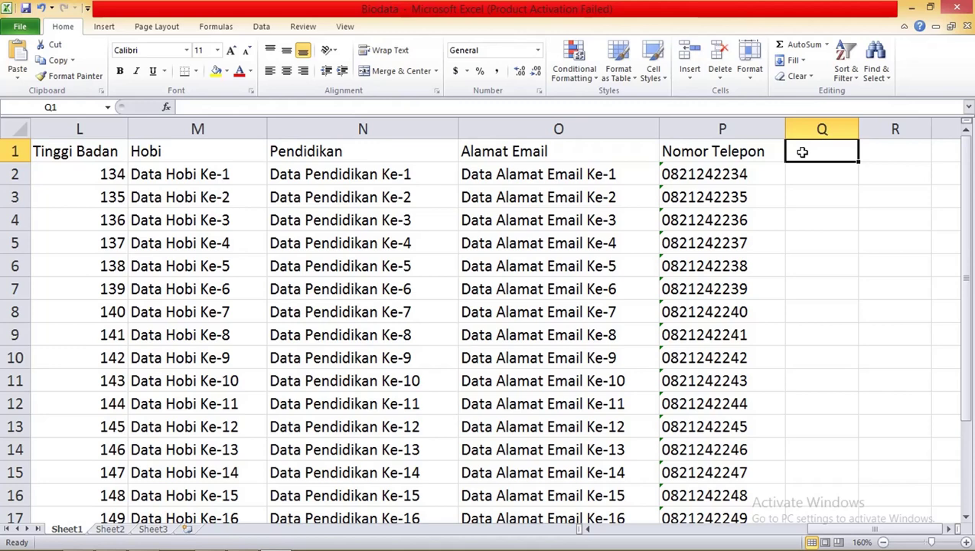
type("fOTO")
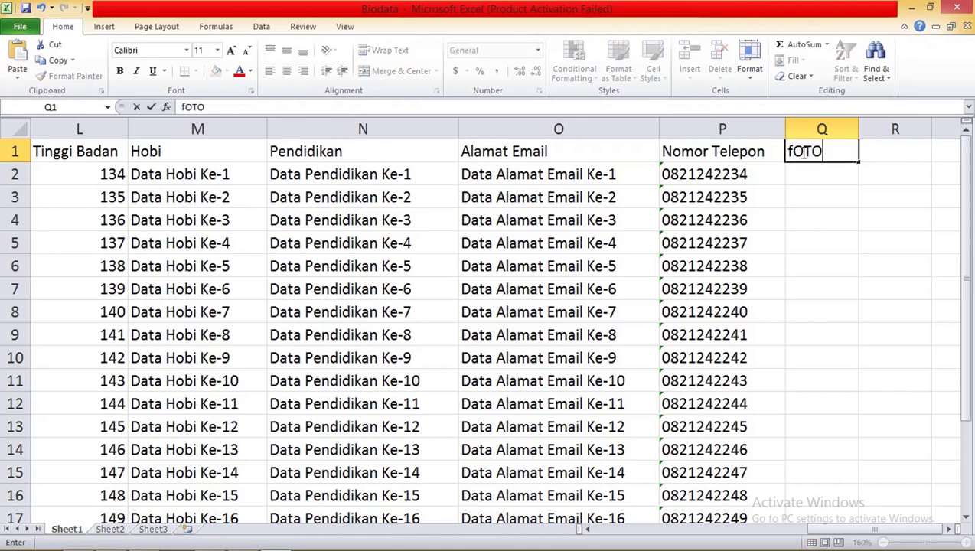
key("BackSpace")
key("BackSpace")
key("BackSpace")
key("BackSpace")
type("oto")
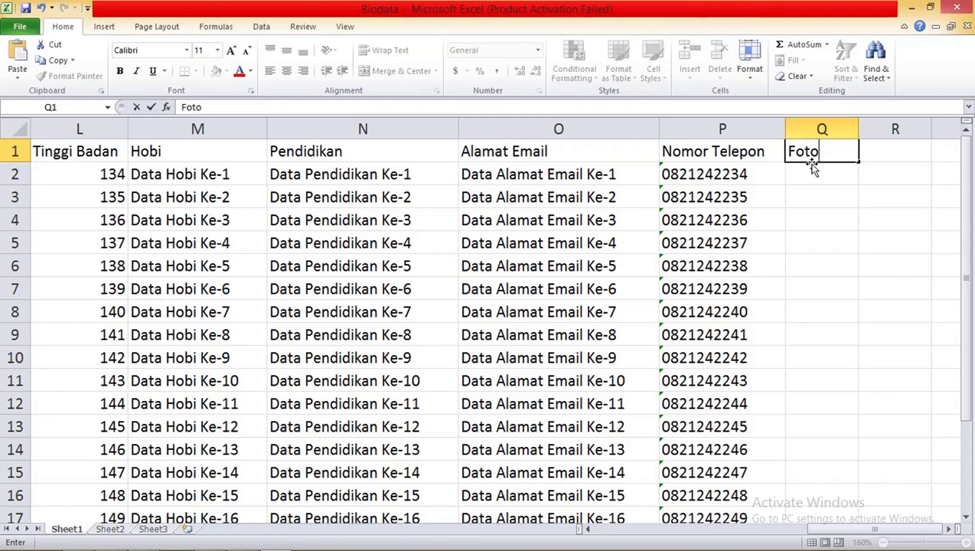
key("Return")
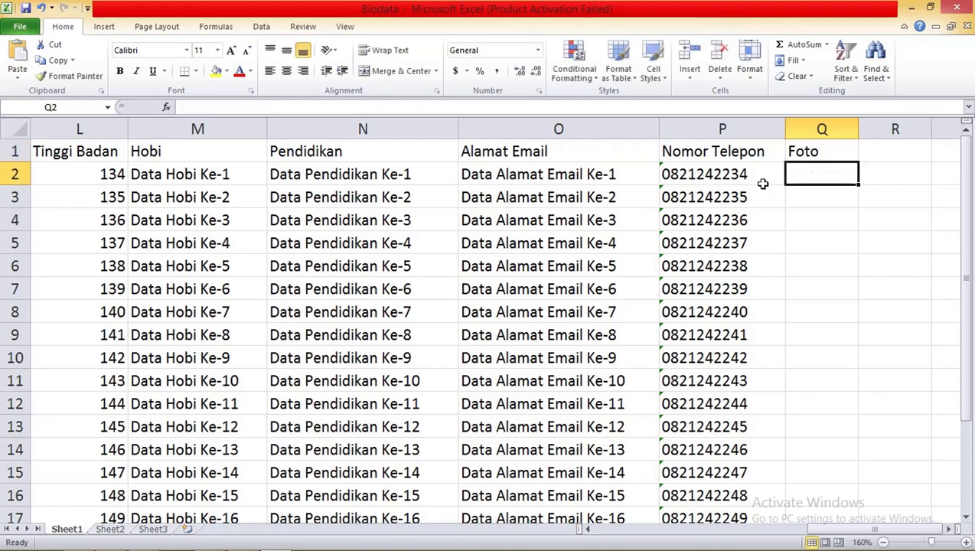
key("alt+Tab")
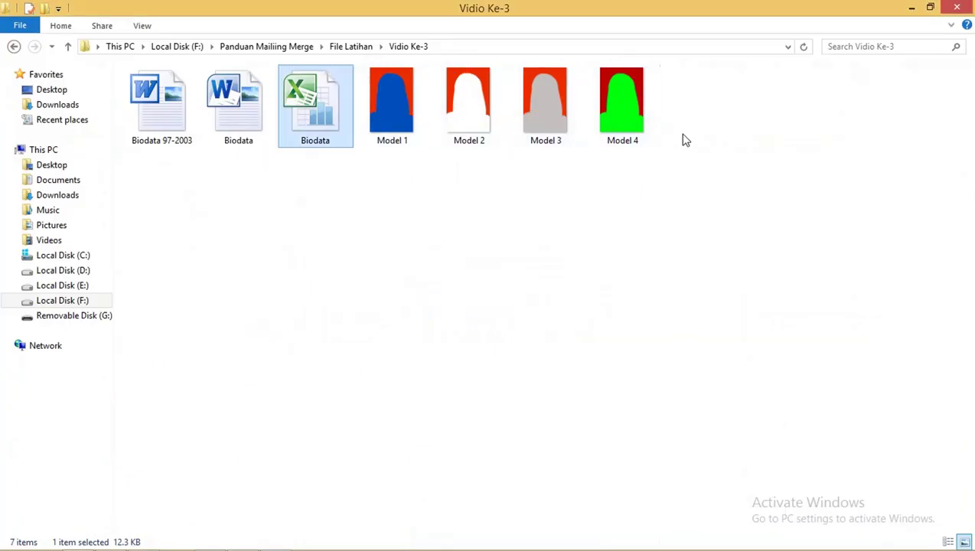
- Copy the file name 'Model 1' from the first model photo in Vidio Ke-3
left_click_drag(672, 160, 404, 97)
left_click(420, 177)
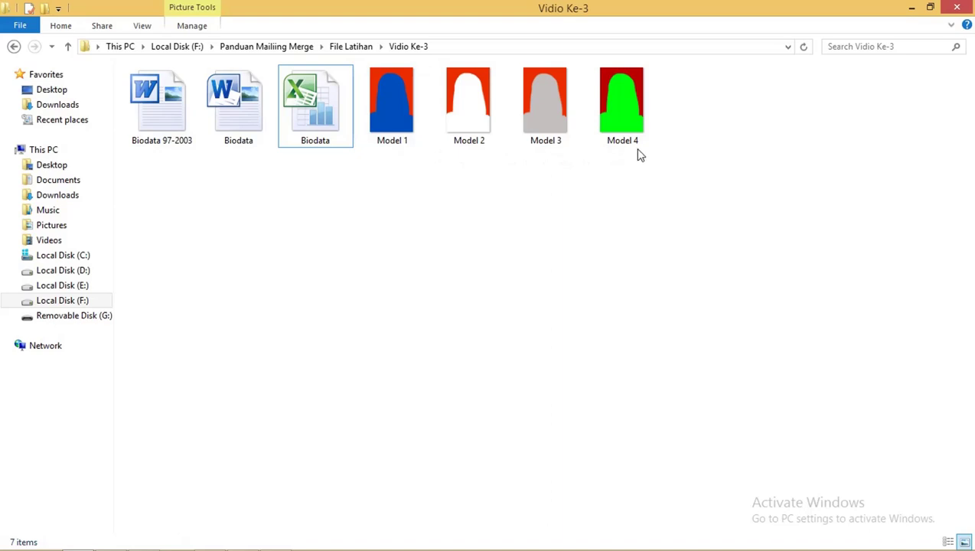
left_click_drag(774, 184, 388, 116)
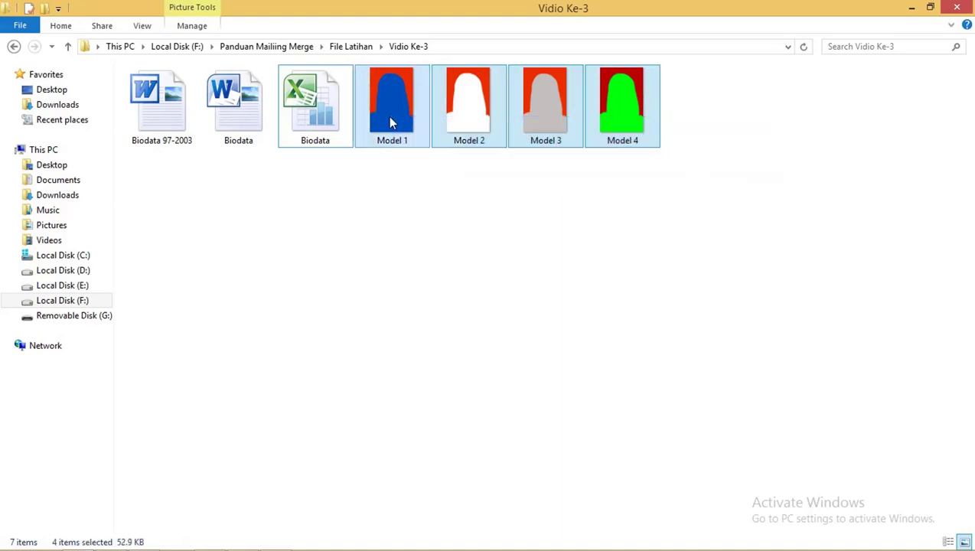
left_click(418, 187)
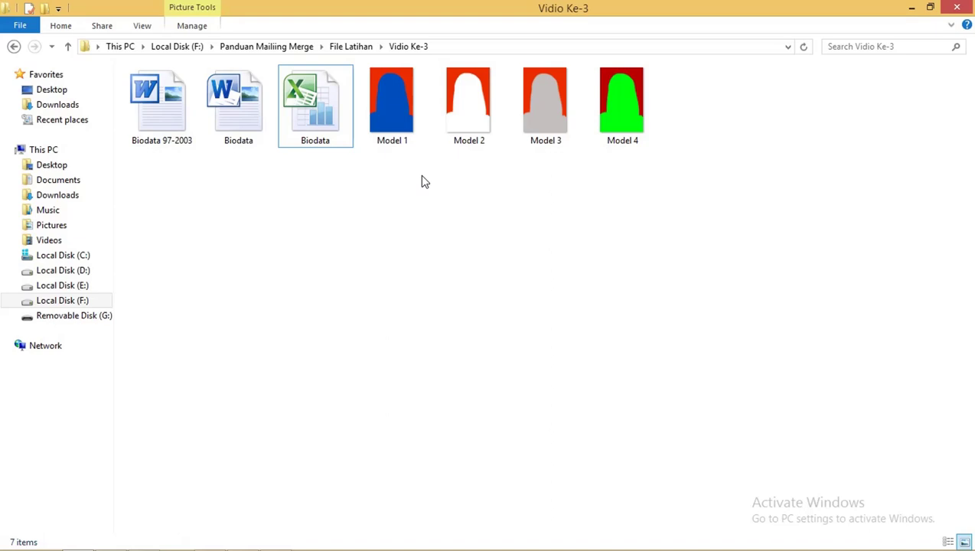
left_click_drag(728, 147, 406, 116)
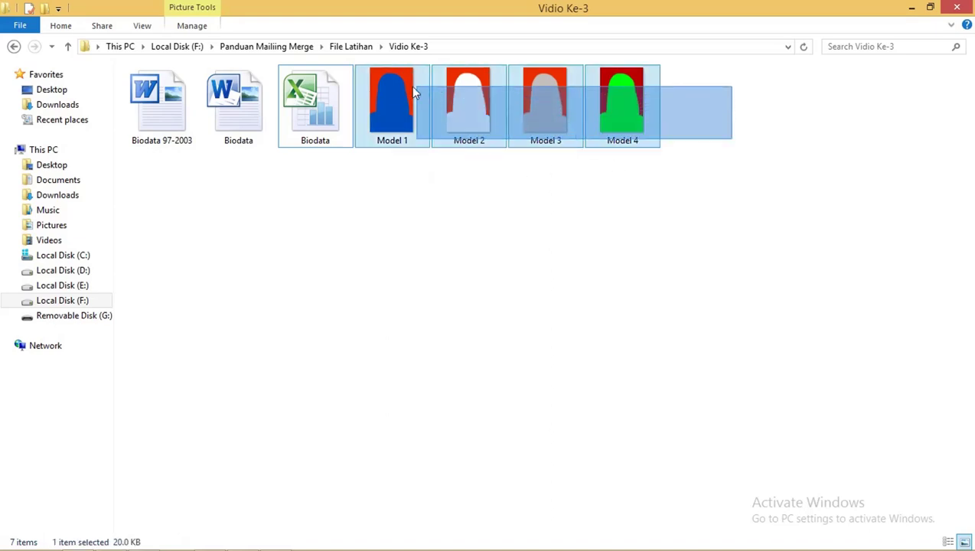
left_click(425, 240)
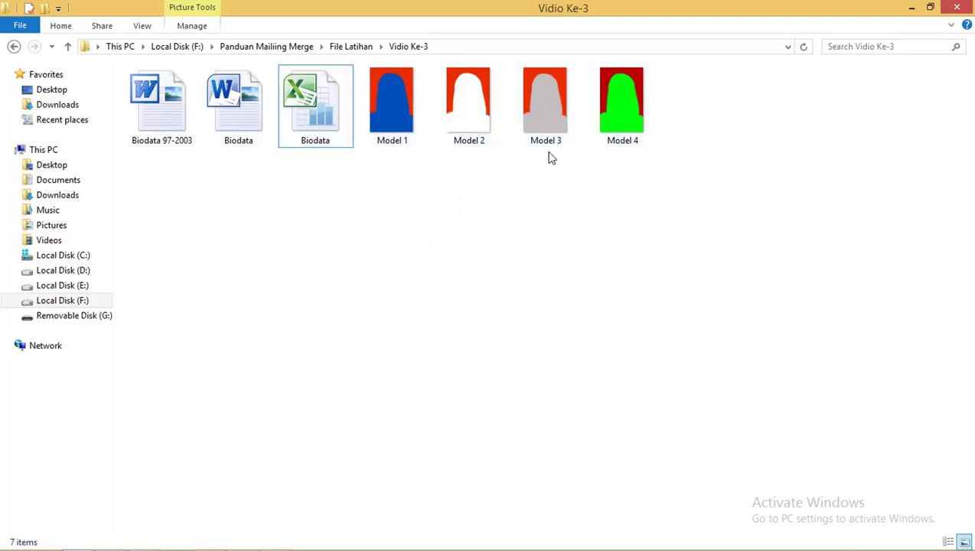
left_click(388, 150)
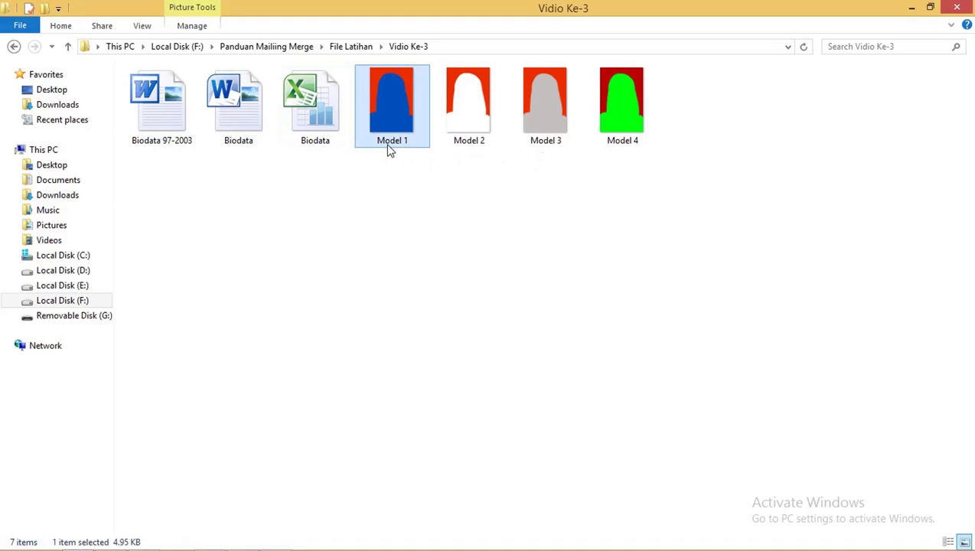
left_click(397, 141)
right_click(390, 142)
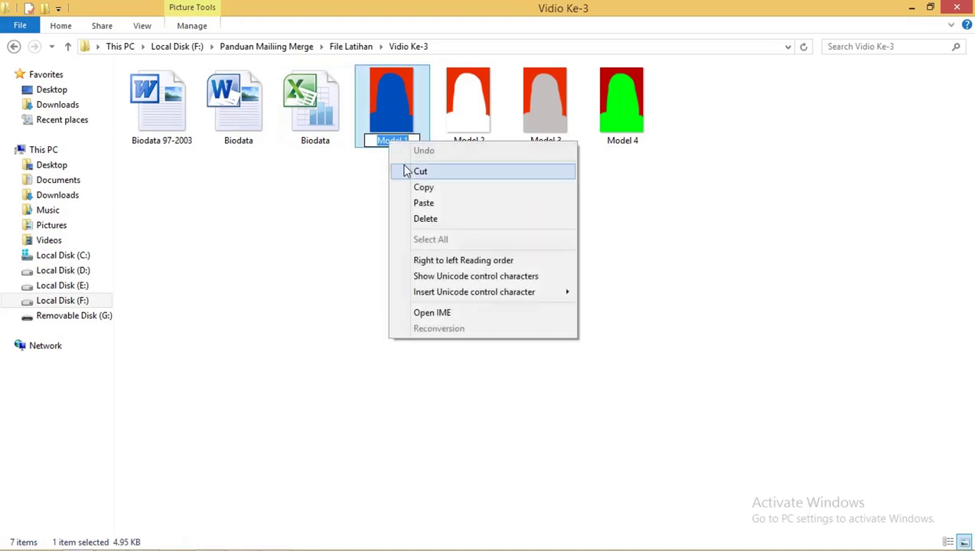
left_click(427, 190)
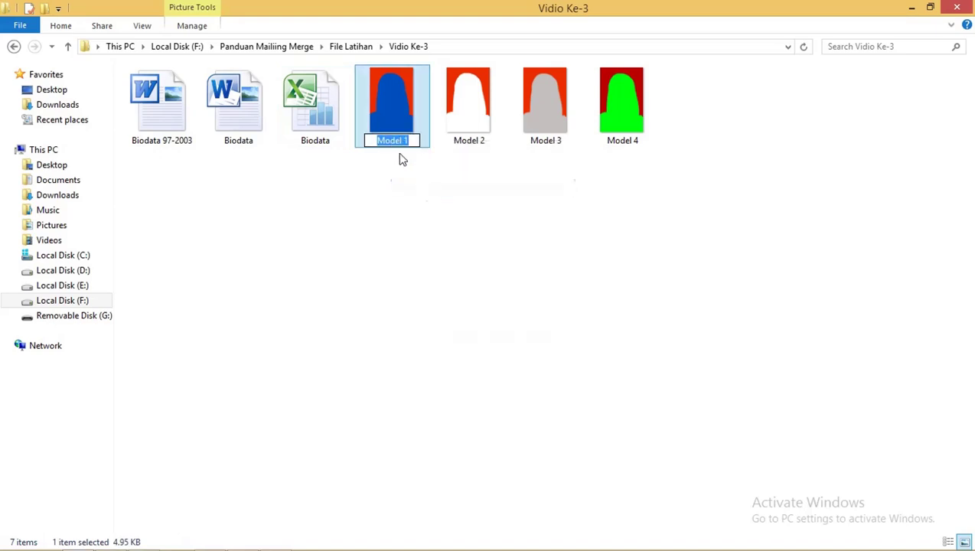
- Paste 'Model 1' into Q2 and fill down to Q5, producing Model 1 to Model 4
key("alt+Tab")
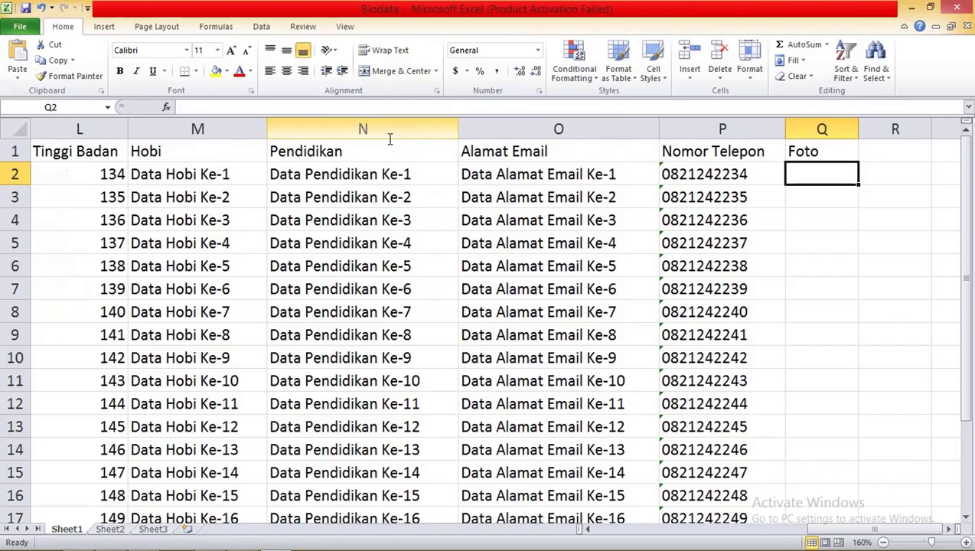
key("ctrl+v")
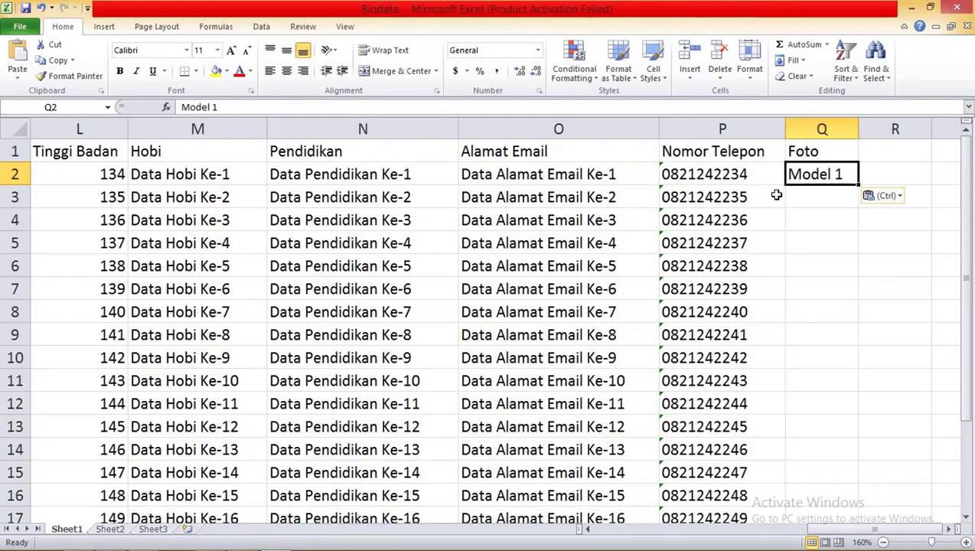
left_click(835, 206)
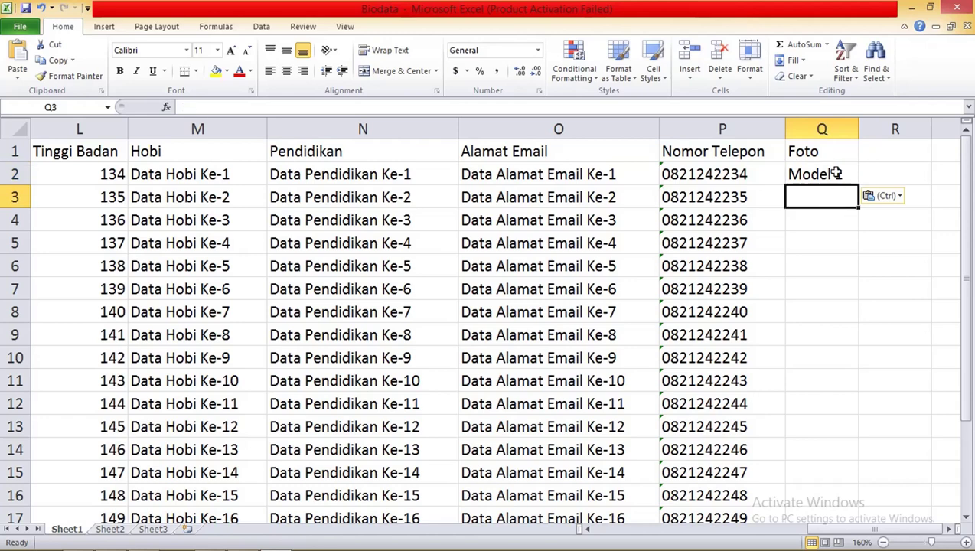
left_click(833, 171)
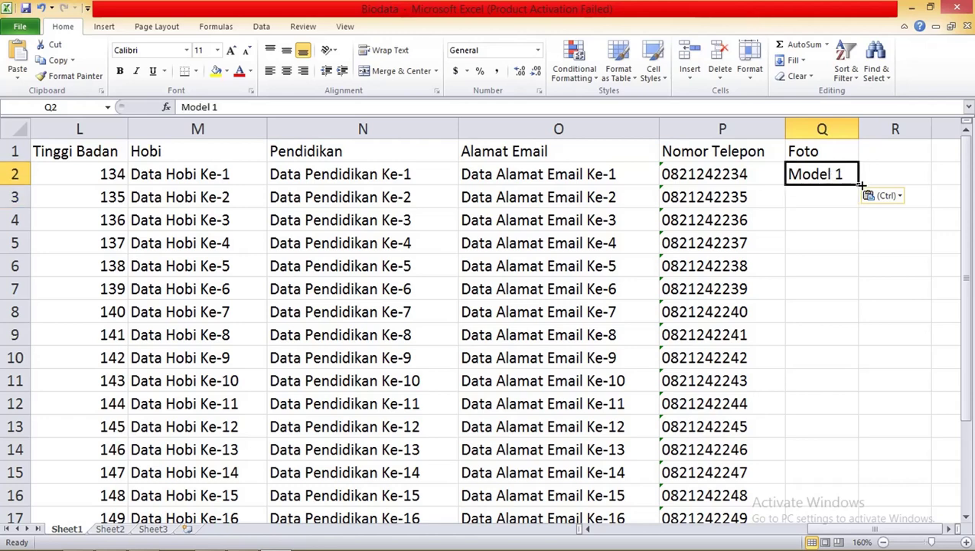
left_click_drag(859, 179, 860, 258)
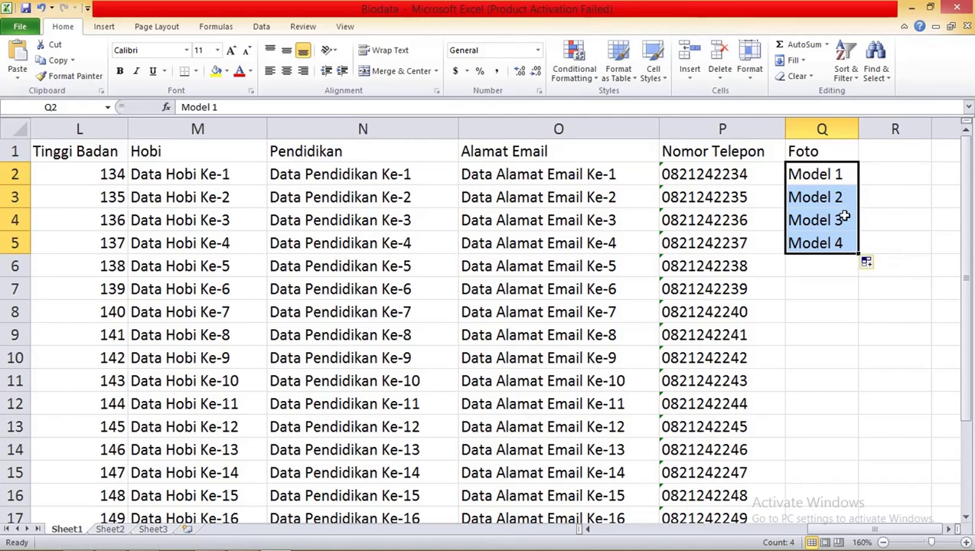
left_click(835, 243)
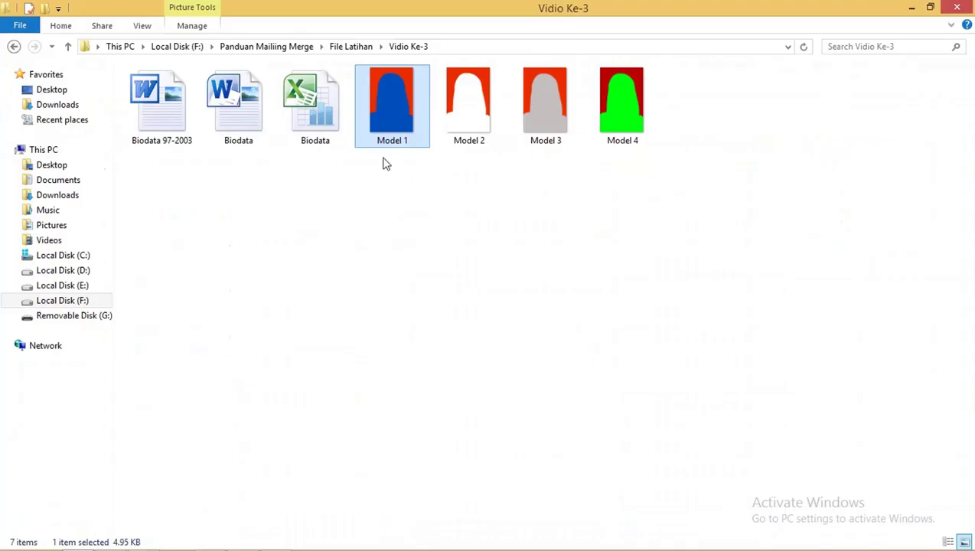
- Check the Foto entries against the four Model photo files, then close Excel
left_click_drag(750, 159, 396, 90)
left_click(586, 220)
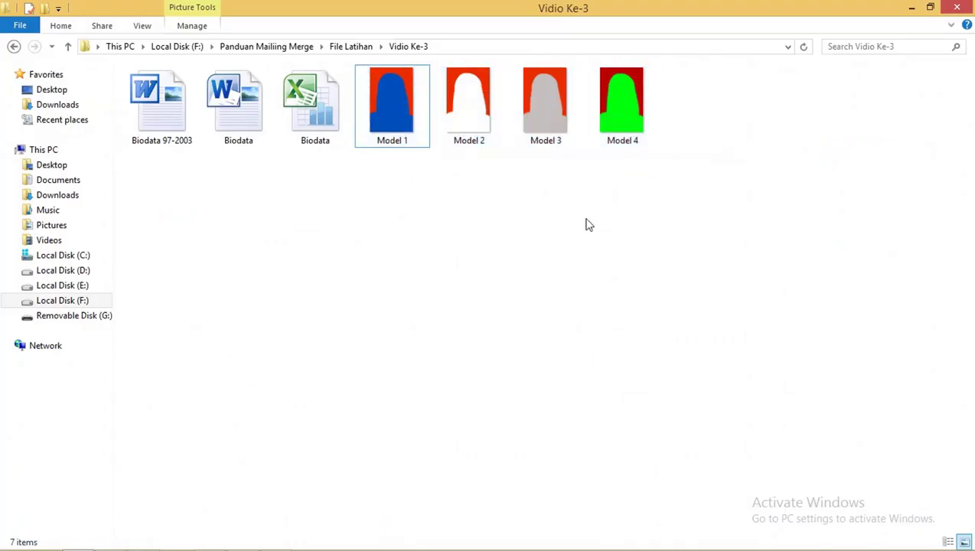
left_click(481, 148)
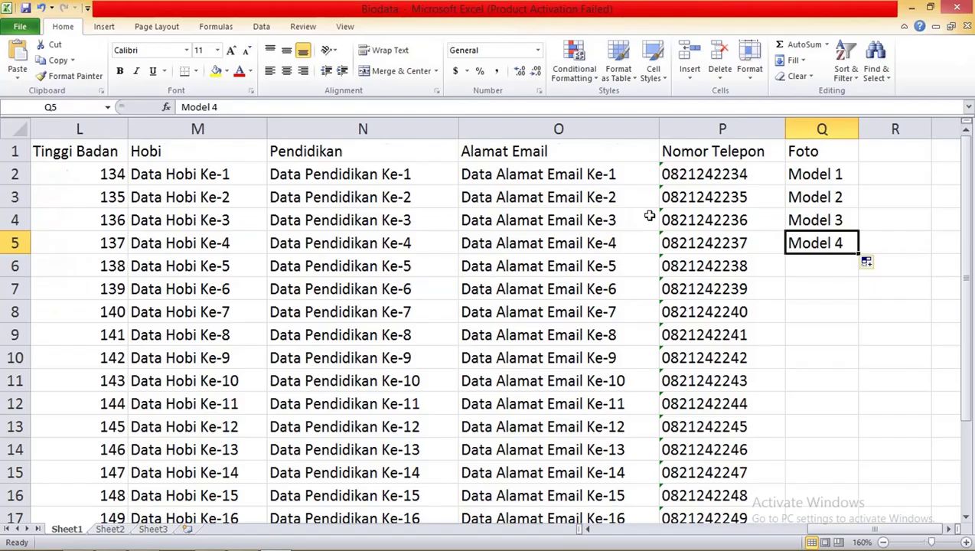
left_click(807, 266)
scroll(796, 251, "down", 1)
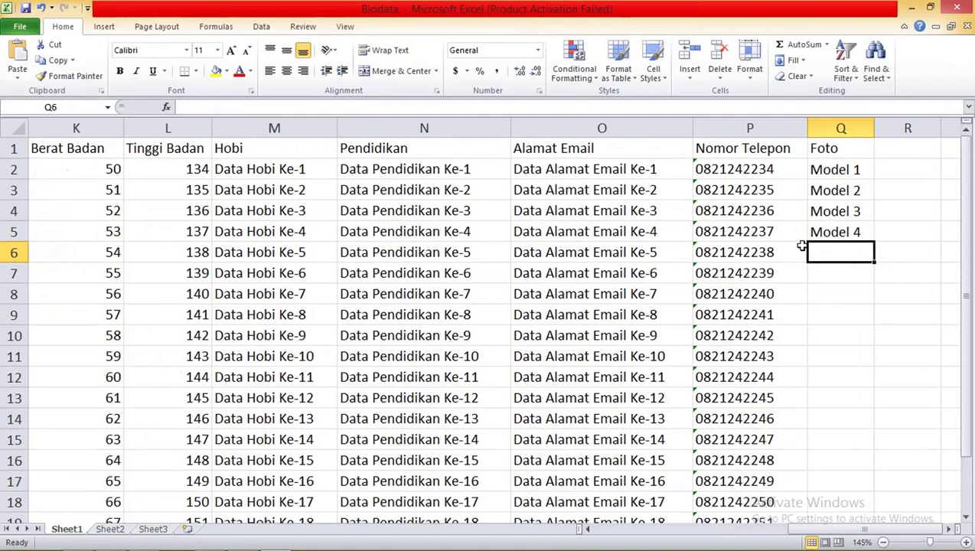
scroll(803, 246, "down", 2)
scroll(820, 242, "up", 2)
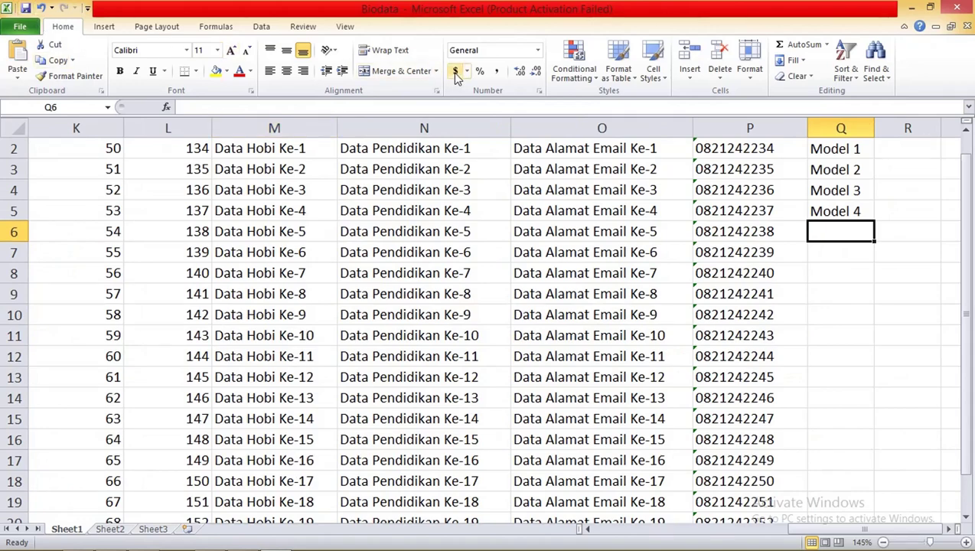
left_click(968, 7)
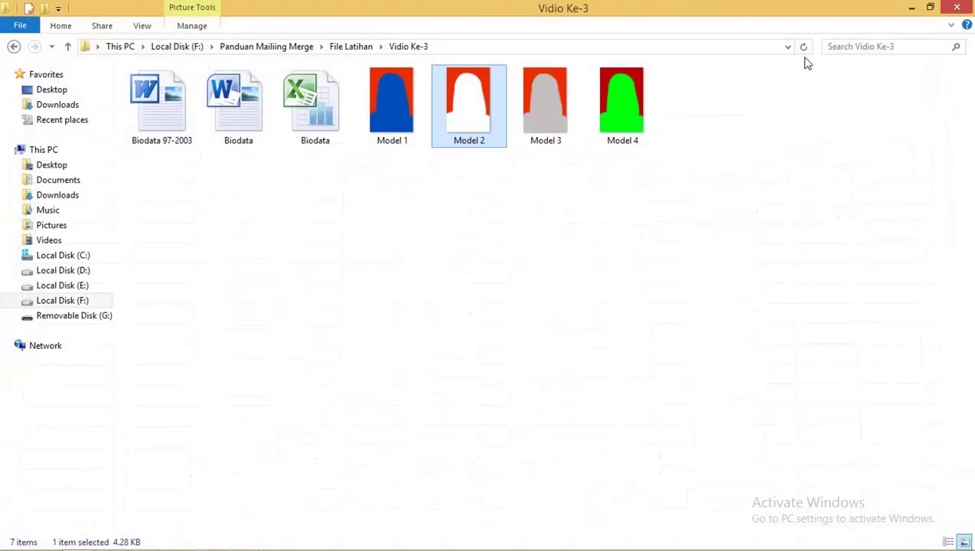
- Open Biodata 97-2003 and accept the SQL prompt to load Sheet1's records
left_click(176, 122)
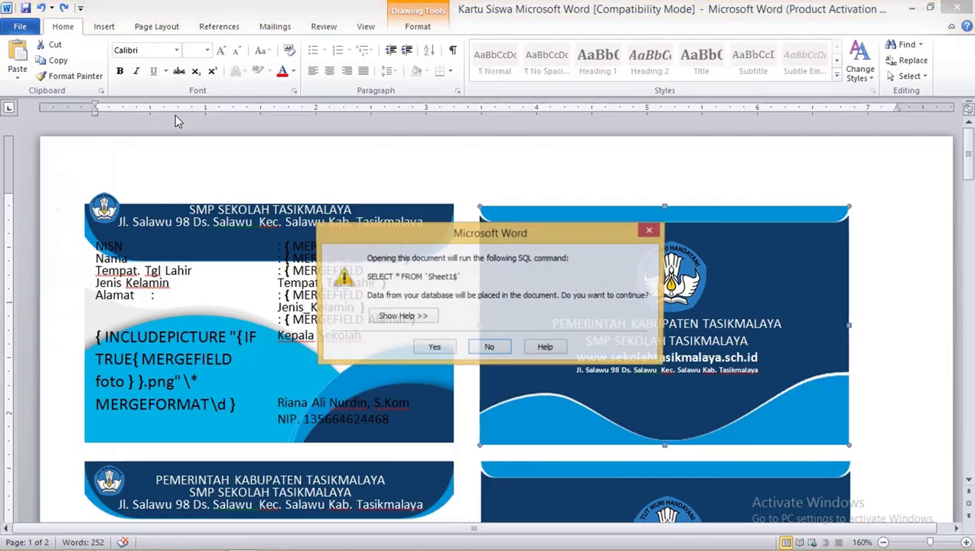
left_click(448, 348)
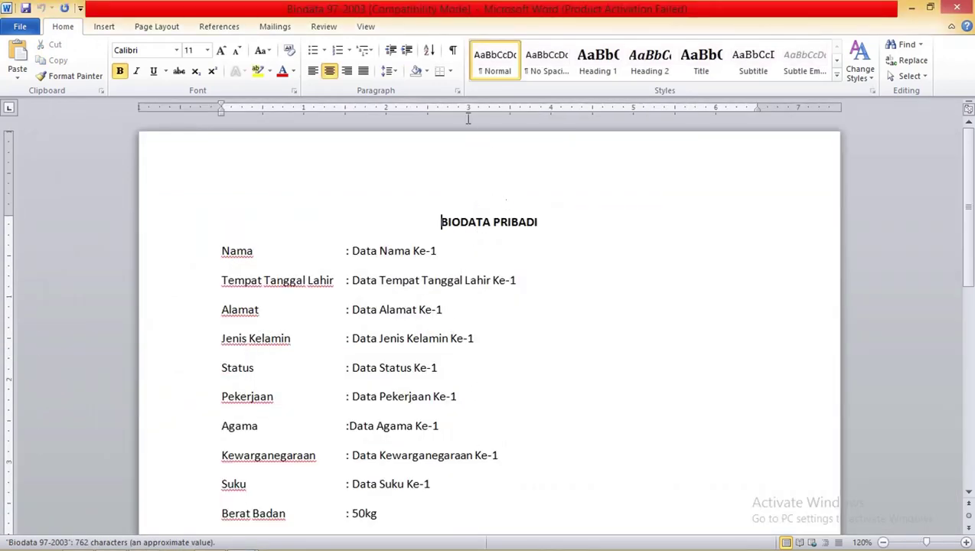
- On the Mailings tab, preview records 2 and 3, then return to record 1
left_click(268, 27)
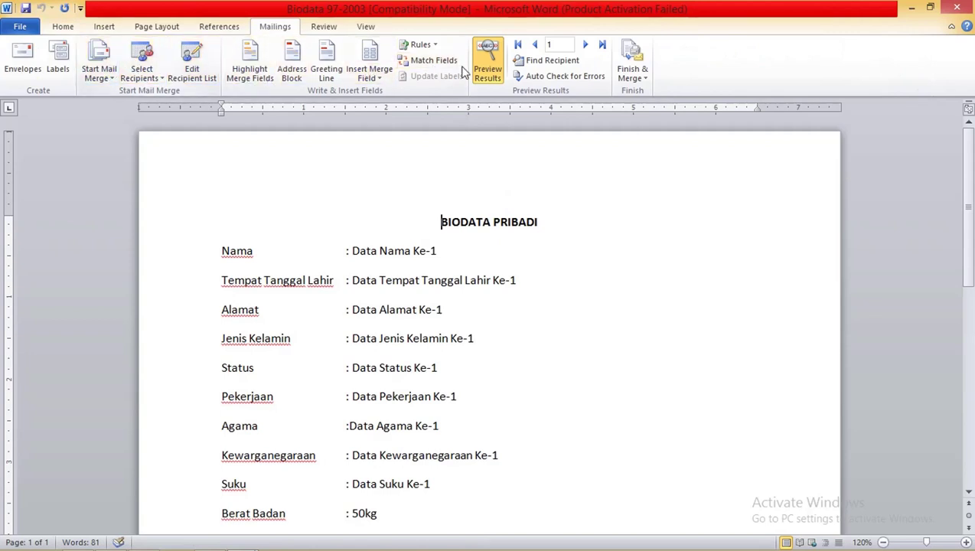
left_click(586, 46)
left_click(585, 46)
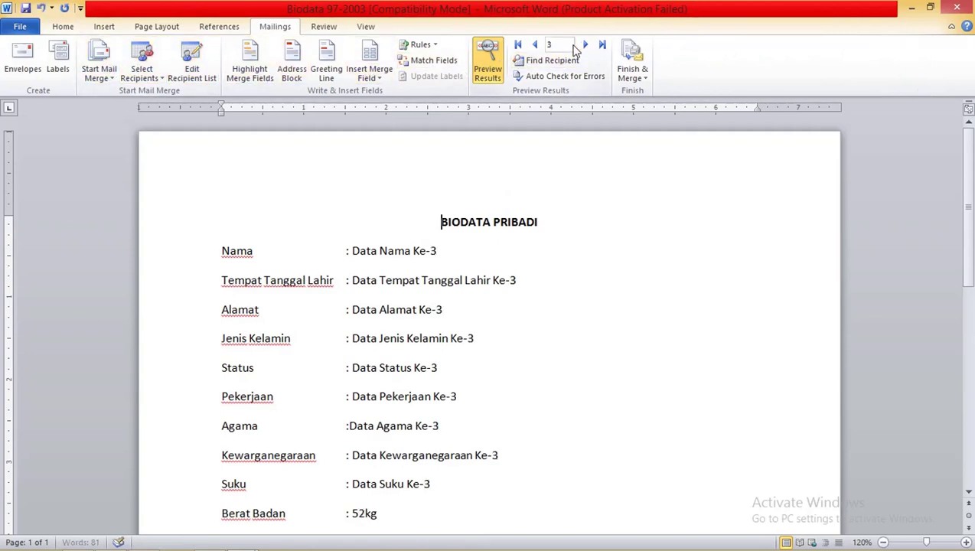
left_click(534, 45)
left_click(534, 45)
left_click(585, 46)
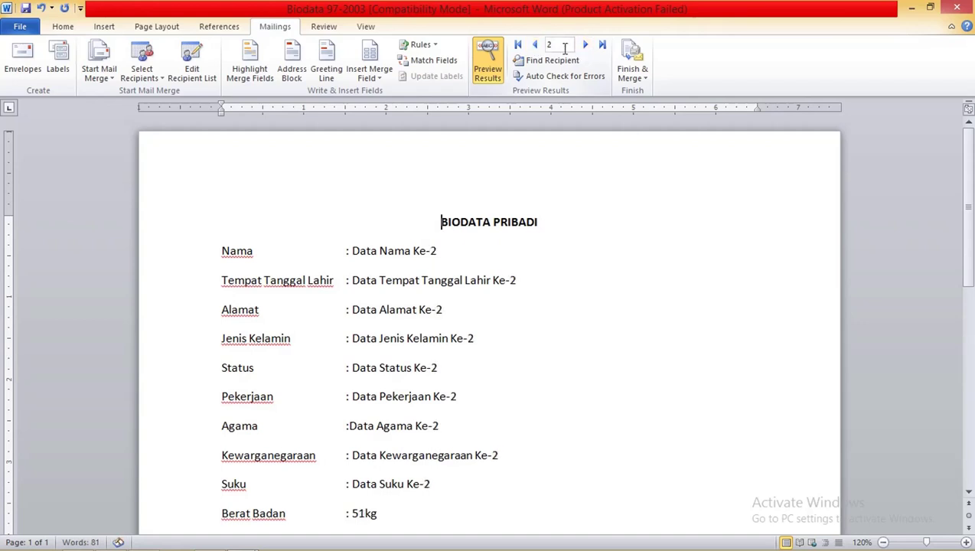
left_click(535, 44)
- Inspect record 1's merged photo below the Nomor Telepon entry
scroll(459, 193, "down", 5)
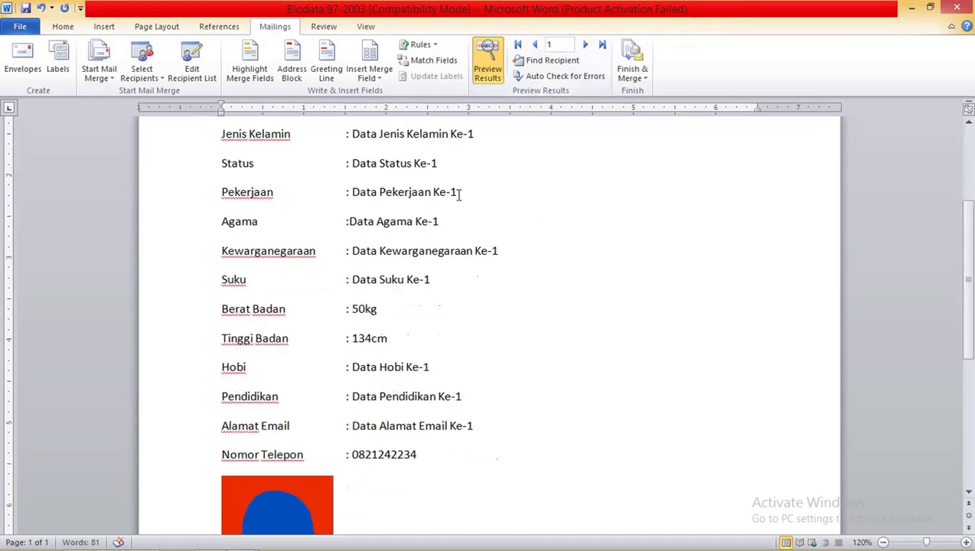
scroll(459, 191, "down", 4)
scroll(459, 191, "down", 4)
left_click(269, 195)
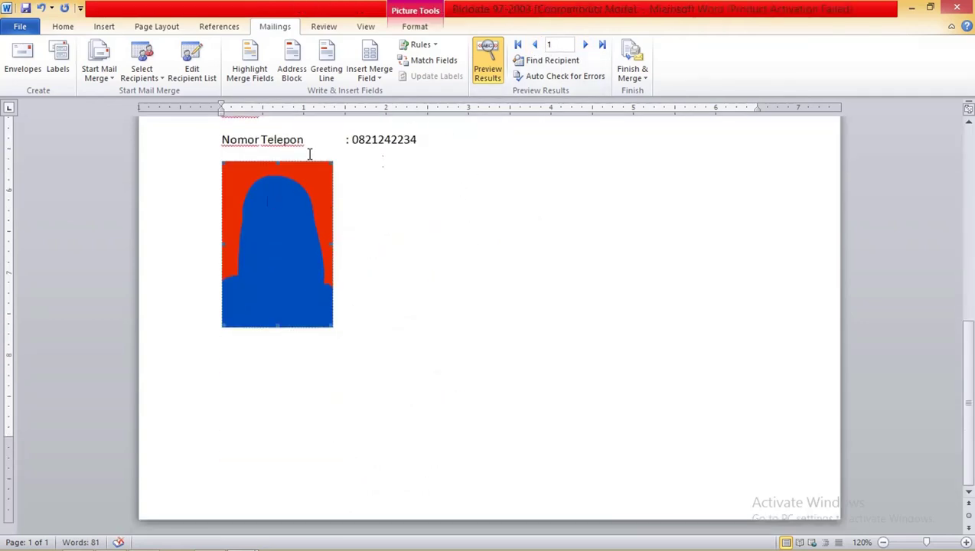
scroll(413, 194, "up", 1)
scroll(309, 232, "up", 2)
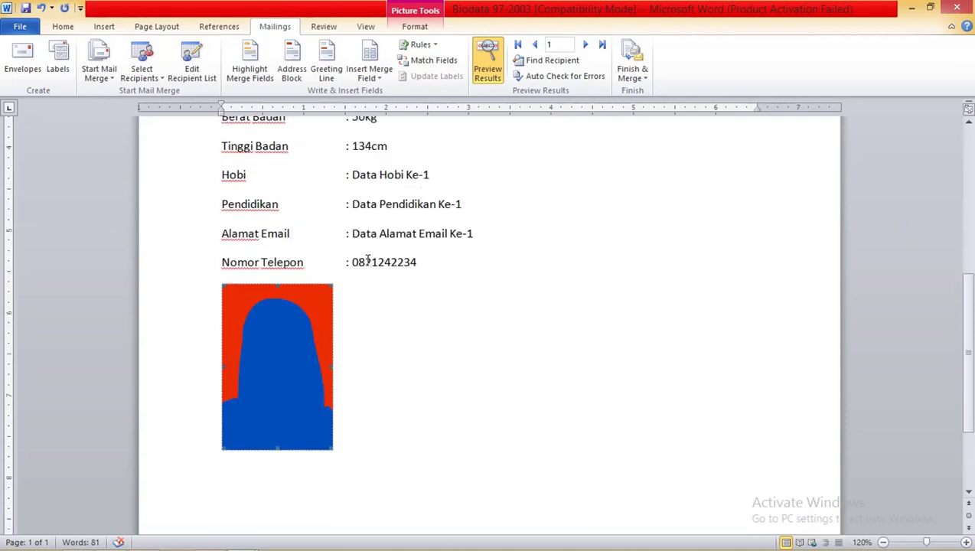
scroll(375, 275, "up", 3)
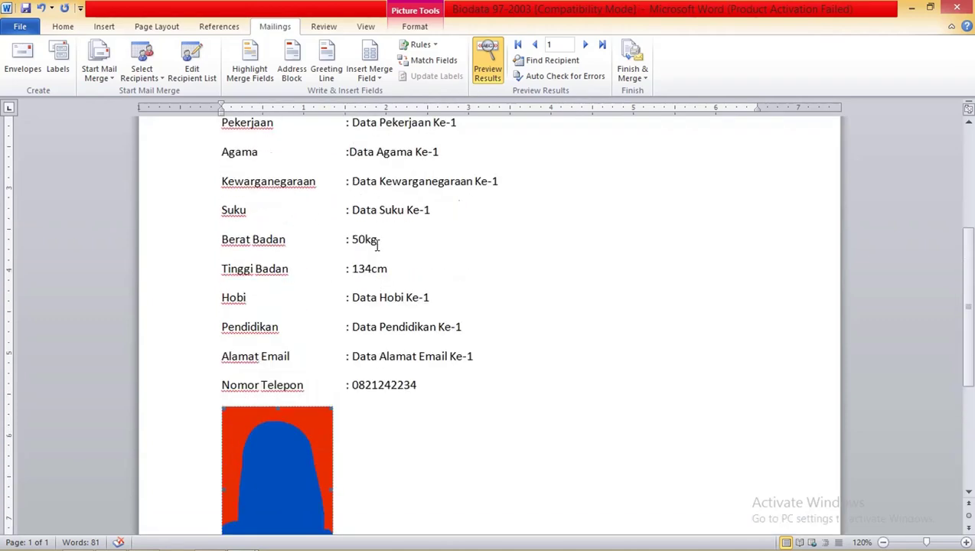
scroll(377, 243, "down", 3)
left_click(419, 205)
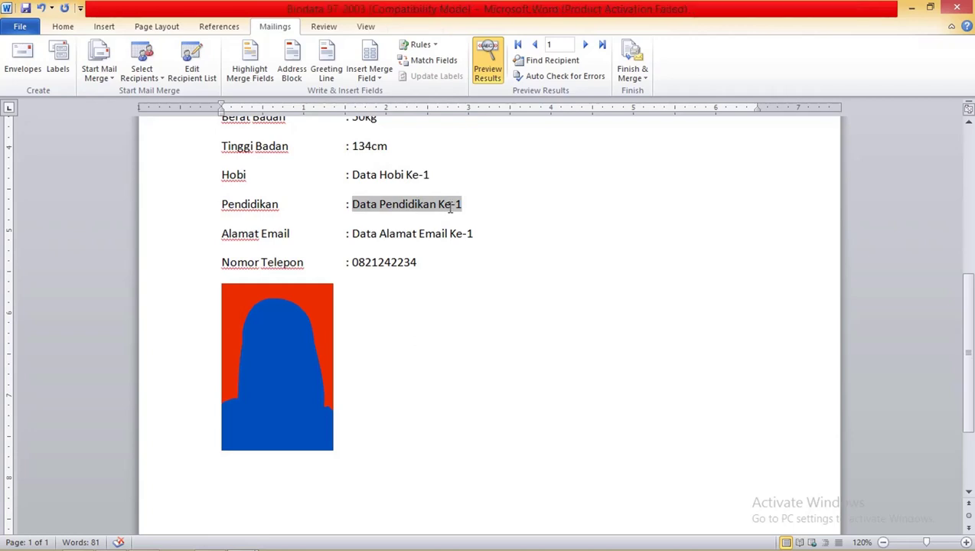
- Show field codes with Alt+F9 and place the cursor in the INCLUDEPICTURE path
key("alt+F9")
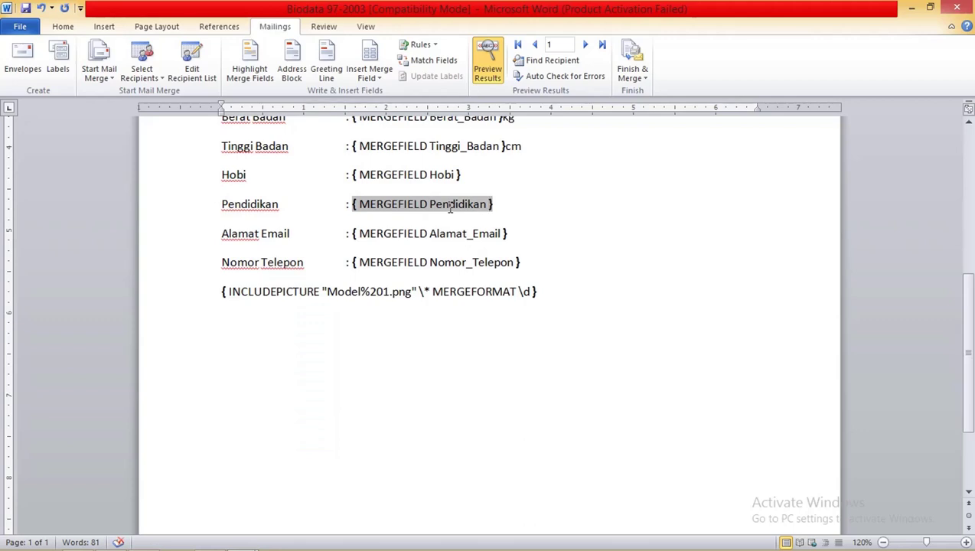
left_click(365, 297)
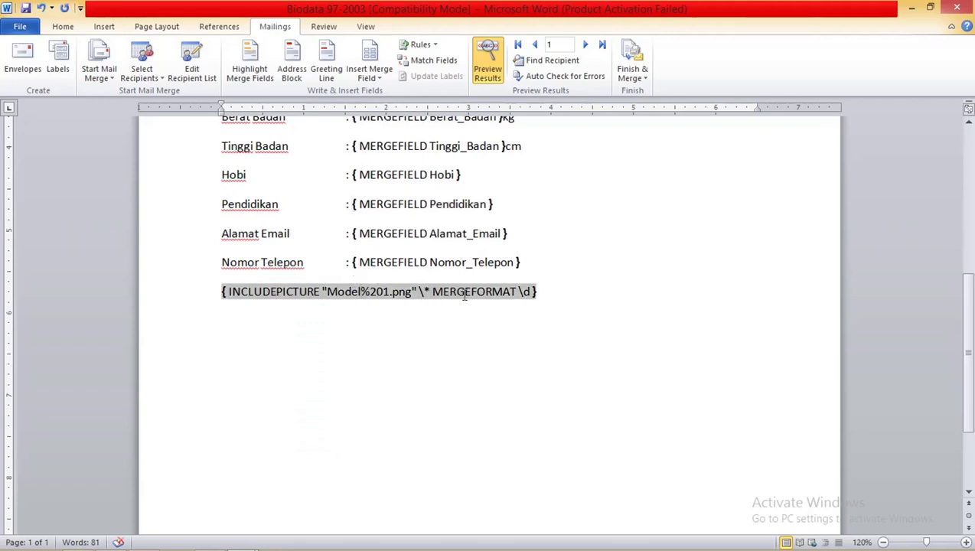
scroll(396, 241, "up", 5)
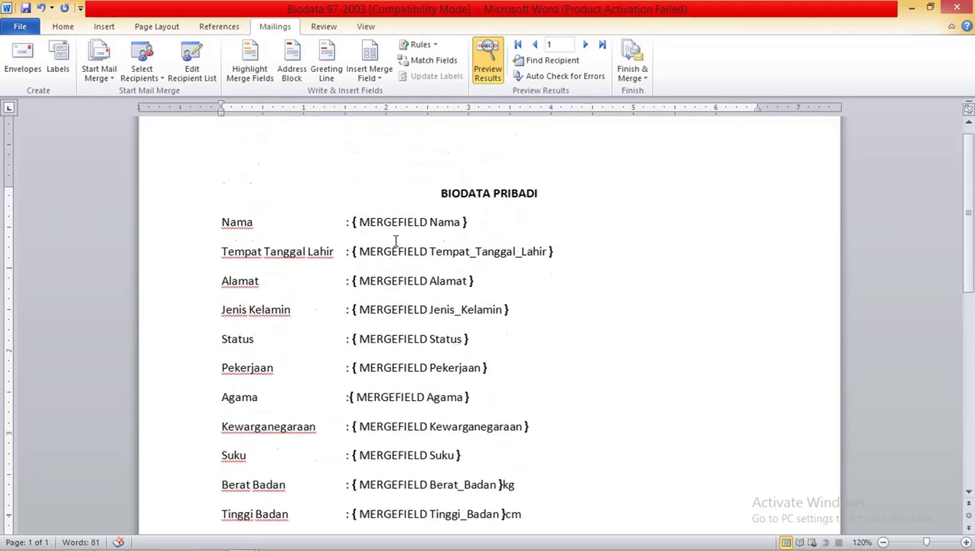
scroll(396, 241, "down", 5)
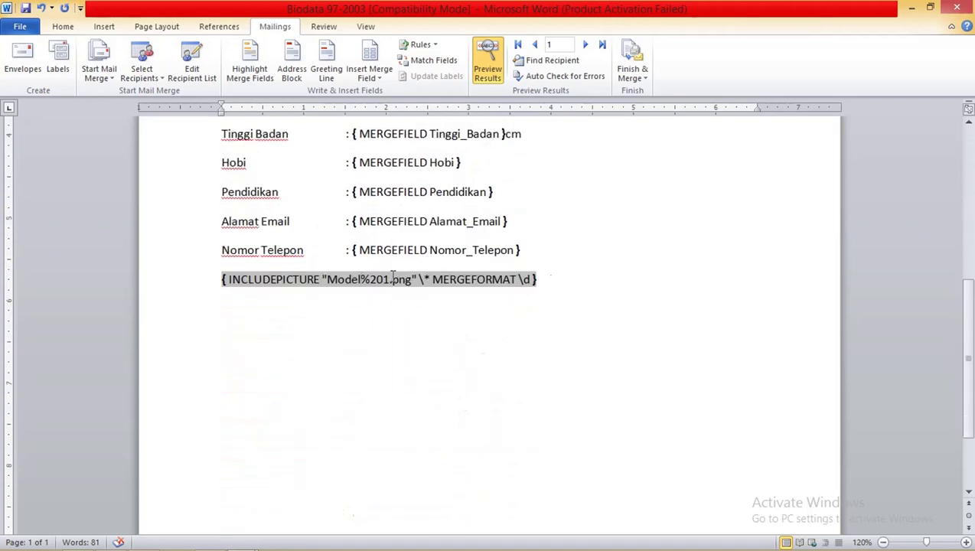
left_click(364, 280)
- Delete the fixed file name Model%201, leaving only '.png' in the quotes
left_click_drag(389, 280, 337, 280)
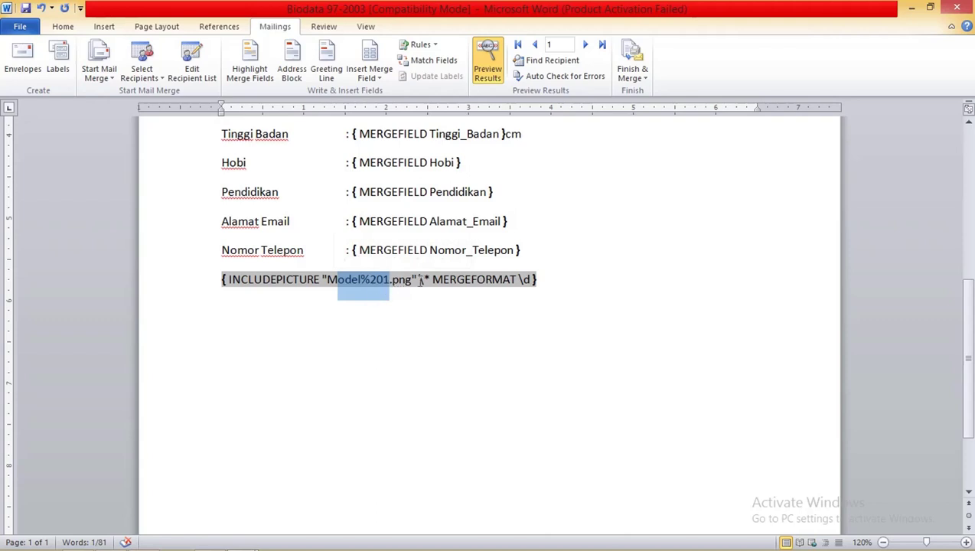
left_click(390, 280)
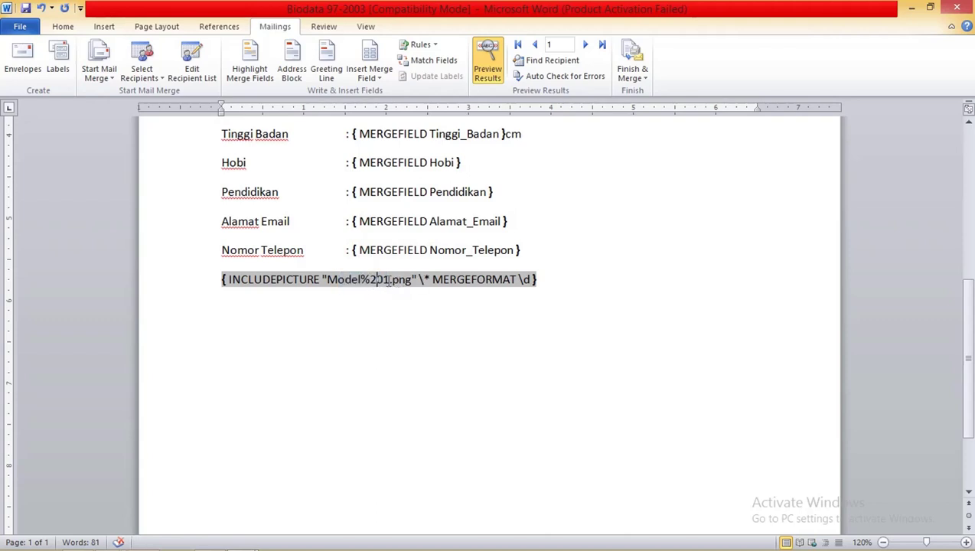
left_click_drag(388, 280, 328, 280)
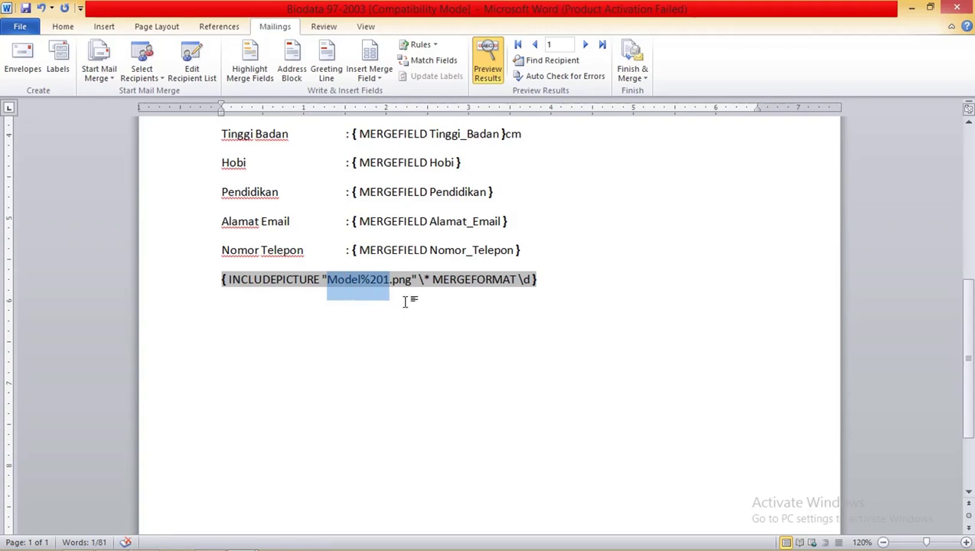
key("Delete")
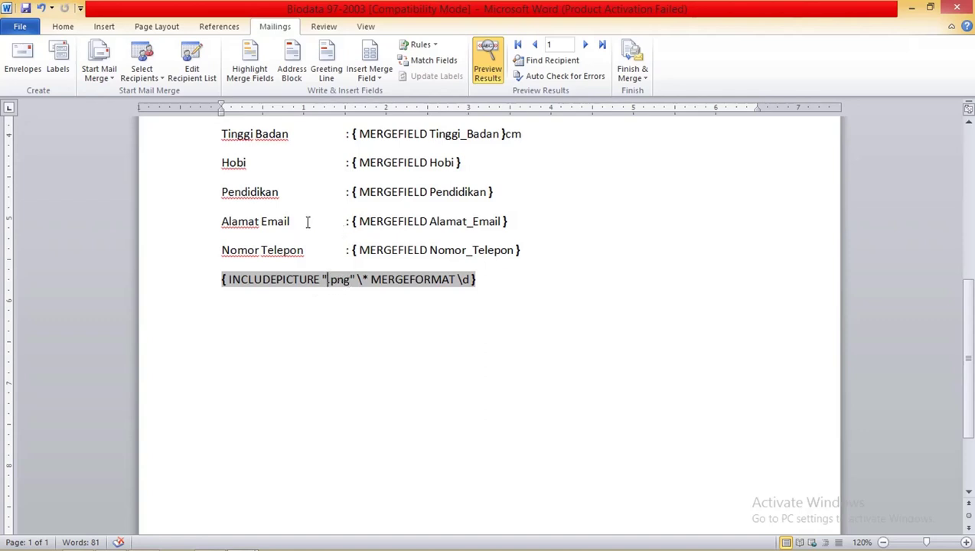
- Insert the Foto merge field before '.png' and wrap MERGEFIELD Foto in extra field braces
left_click(365, 82)
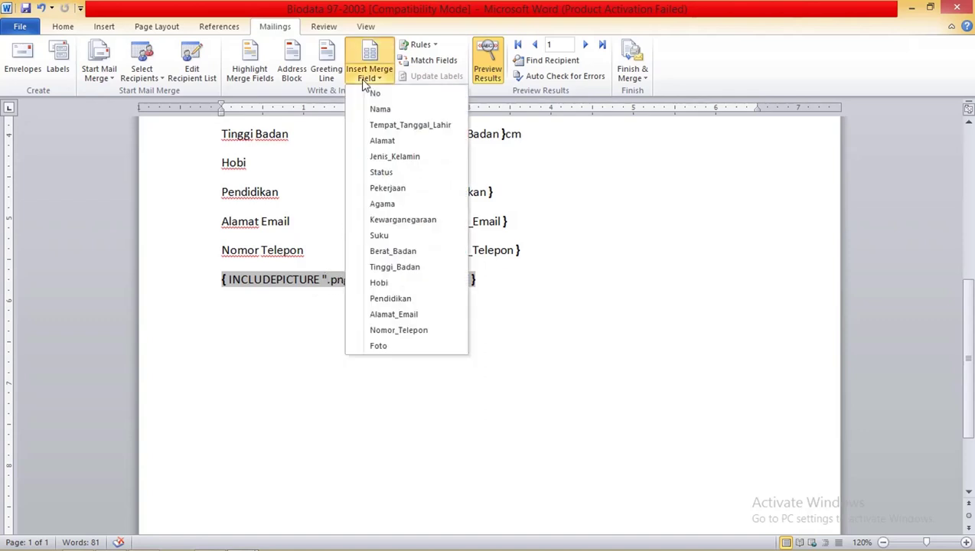
left_click(399, 346)
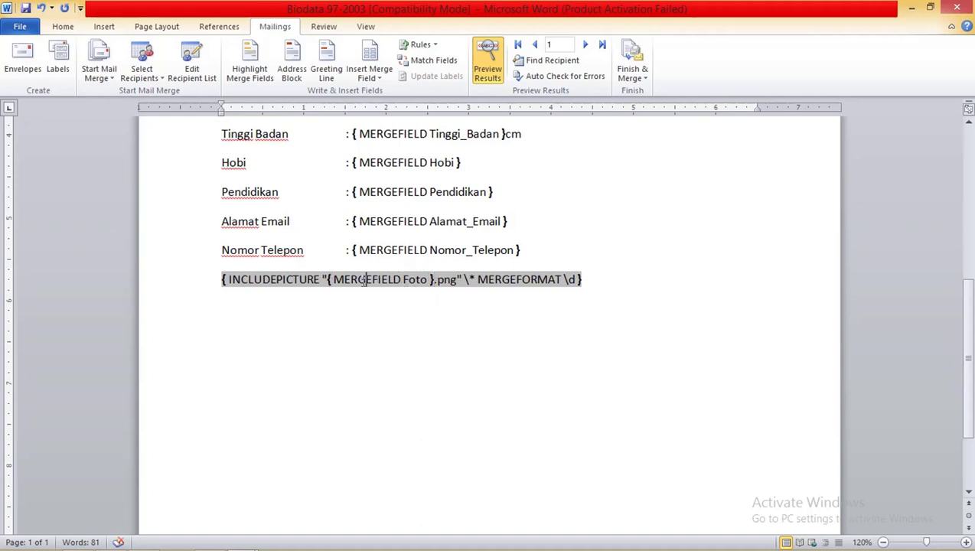
double_click(363, 280)
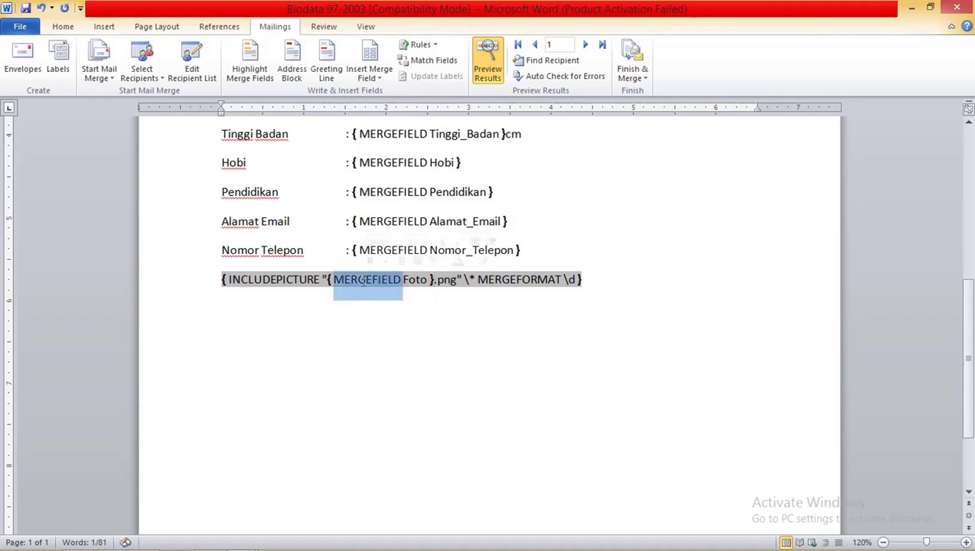
left_click(427, 281, "shift")
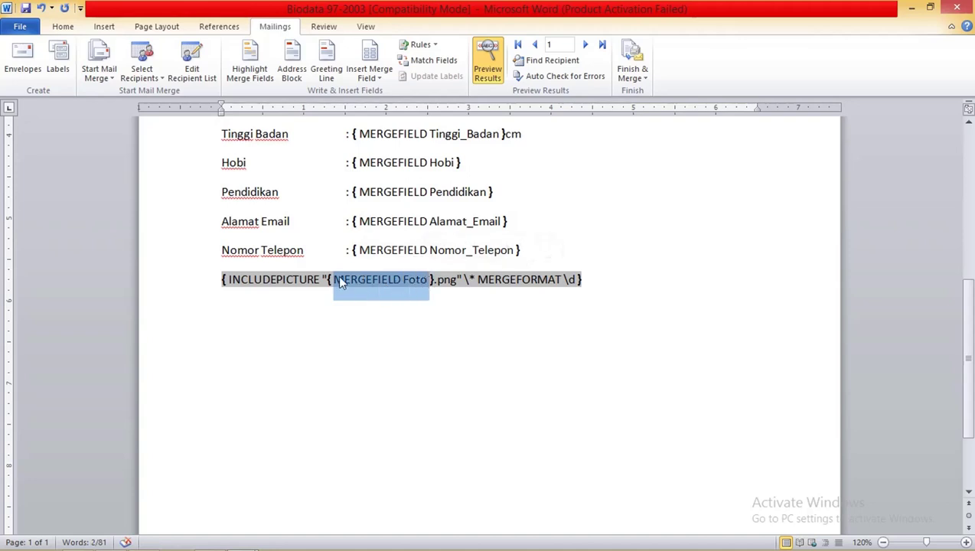
scroll(398, 302, "up", 9, "ctrl")
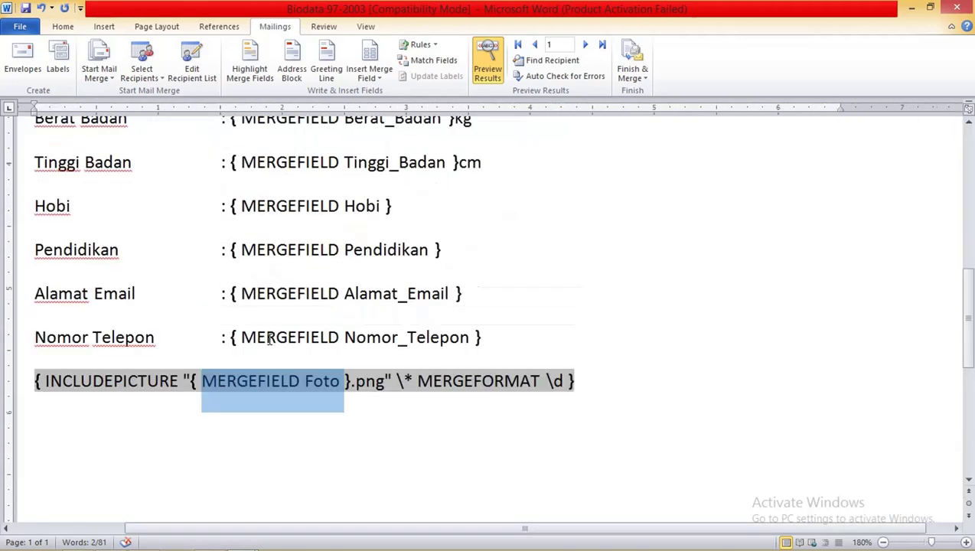
scroll(297, 231, "up", 1)
scroll(297, 231, "up", 2)
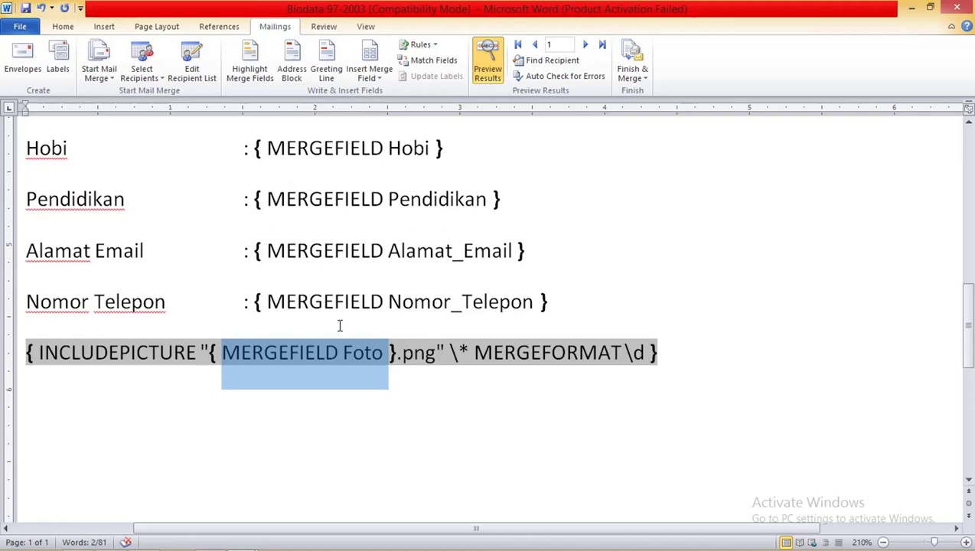
key("ctrl+F9")
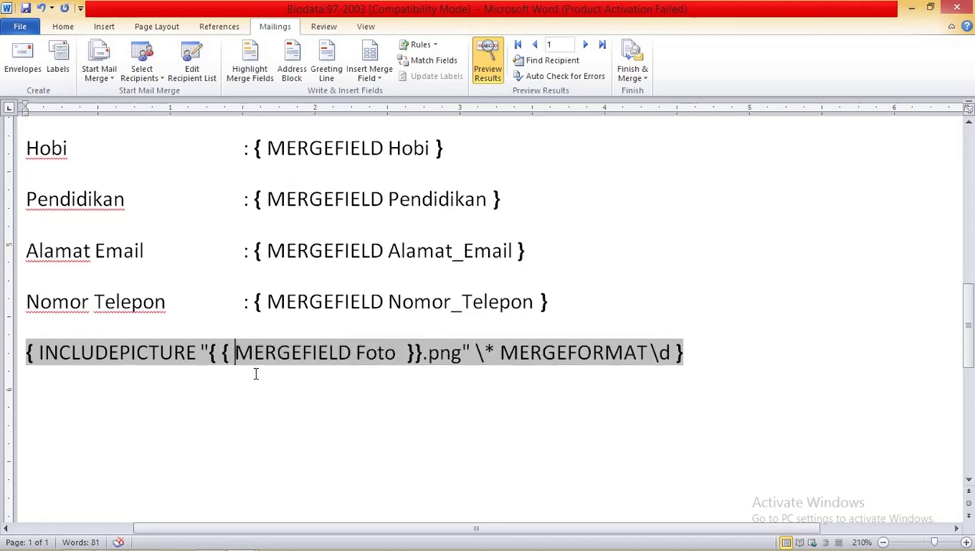
- Type IF TRUE inside the outer braces so it encloses MERGEFIELD Foto
key("ctrl+z")
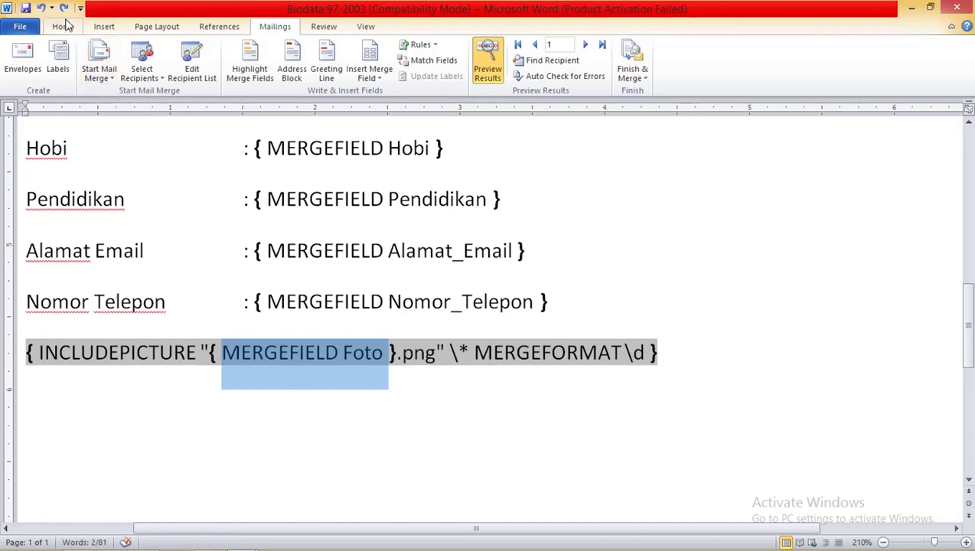
left_click(63, 8)
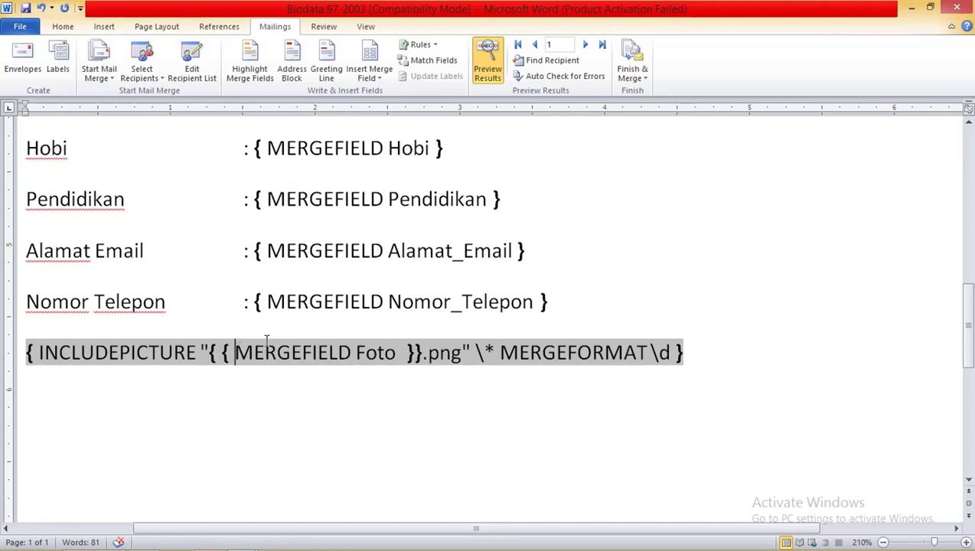
key("Left")
type("IF")
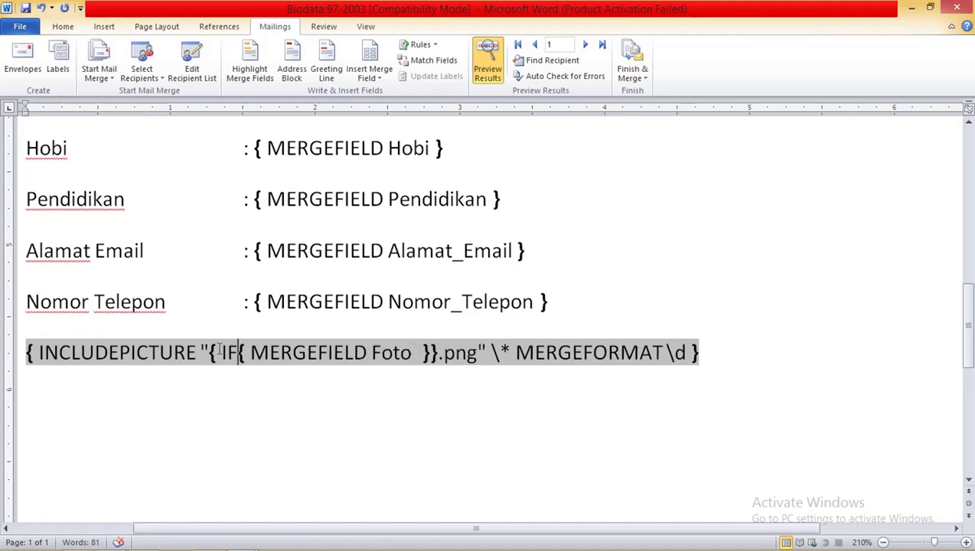
type(" T")
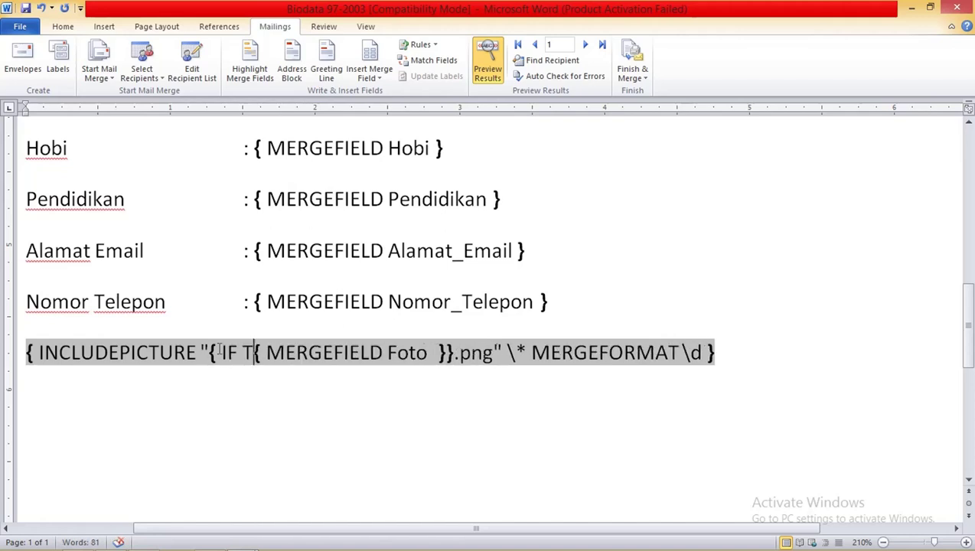
type("RUE")
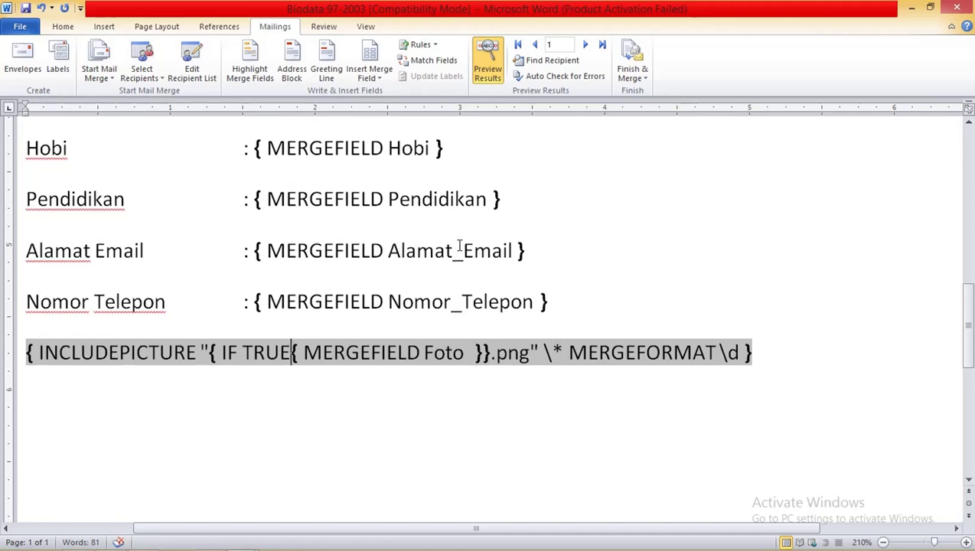
key("alt")
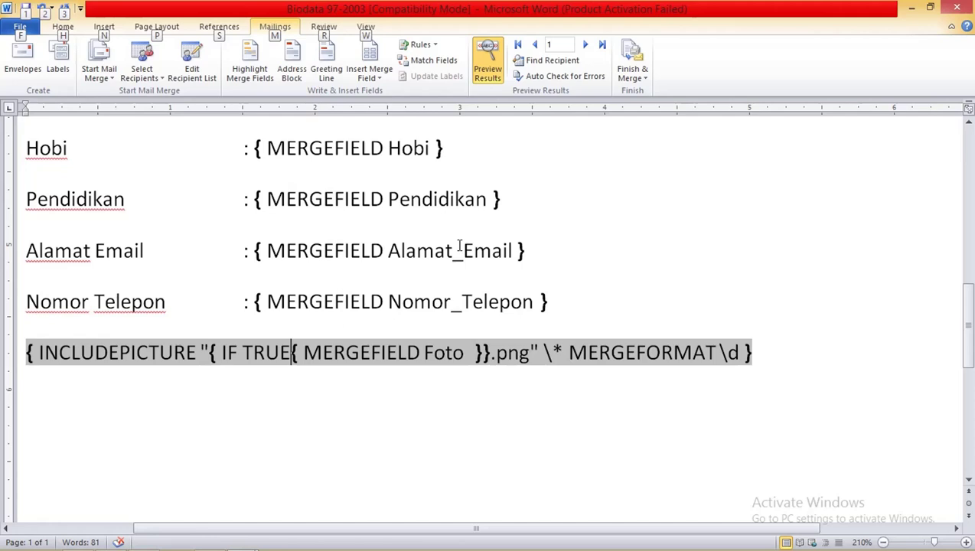
key("Escape")
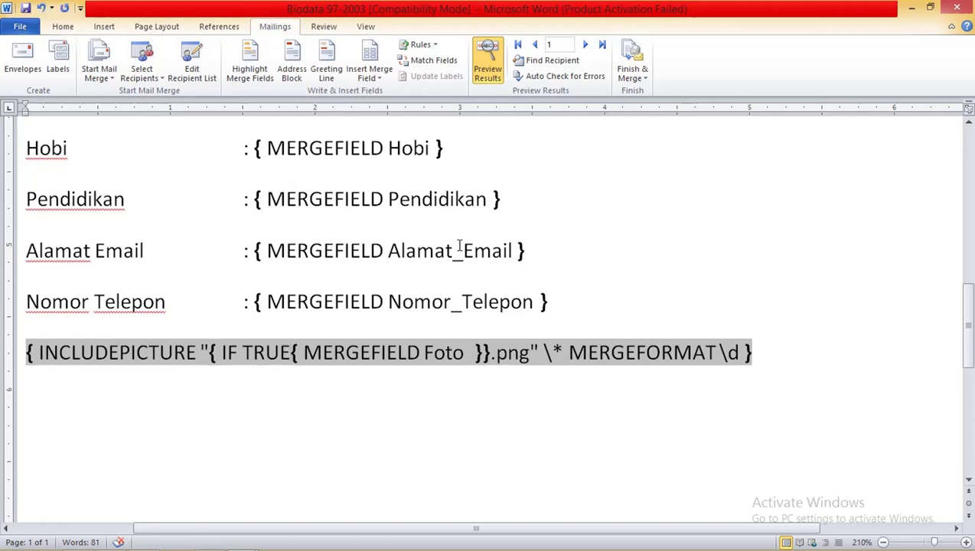
- Switch back to merged results and scroll down to the record's photo
key("alt+F9")
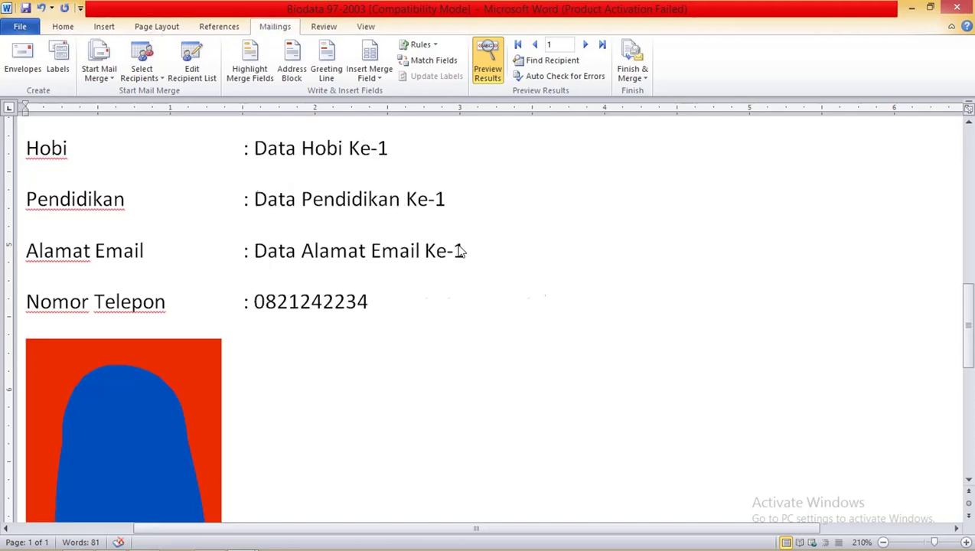
scroll(394, 310, "down", 2)
scroll(375, 299, "down", 1)
scroll(346, 289, "down", 6, "ctrl")
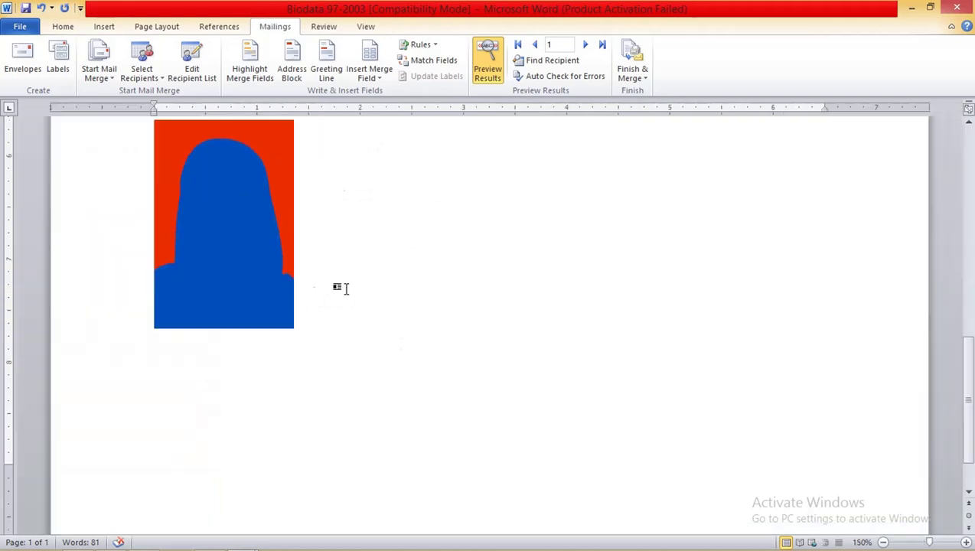
scroll(411, 291, "down", 1, "ctrl")
scroll(408, 296, "up", 3)
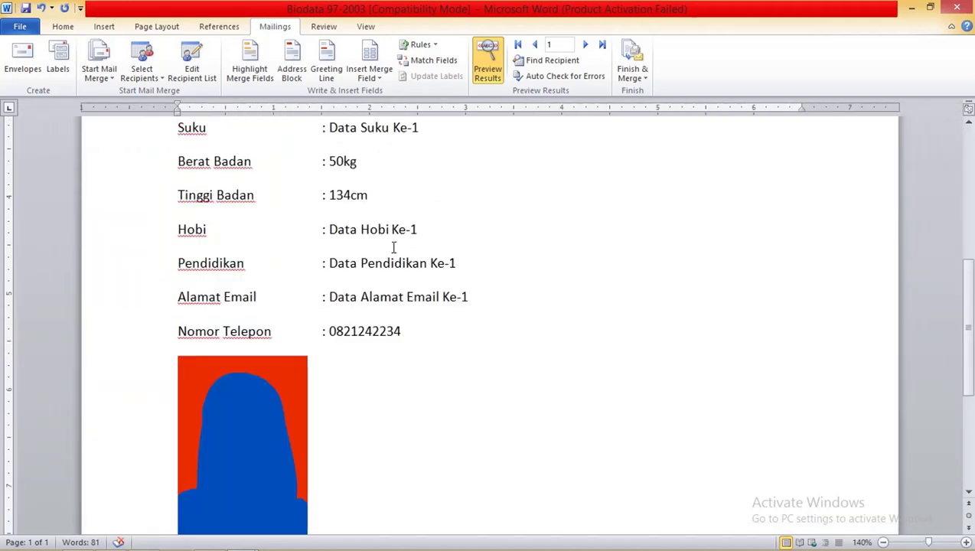
scroll(414, 245, "down", 1)
- Preview records 1 to 4 to check each shows its own model photo
left_click(585, 45)
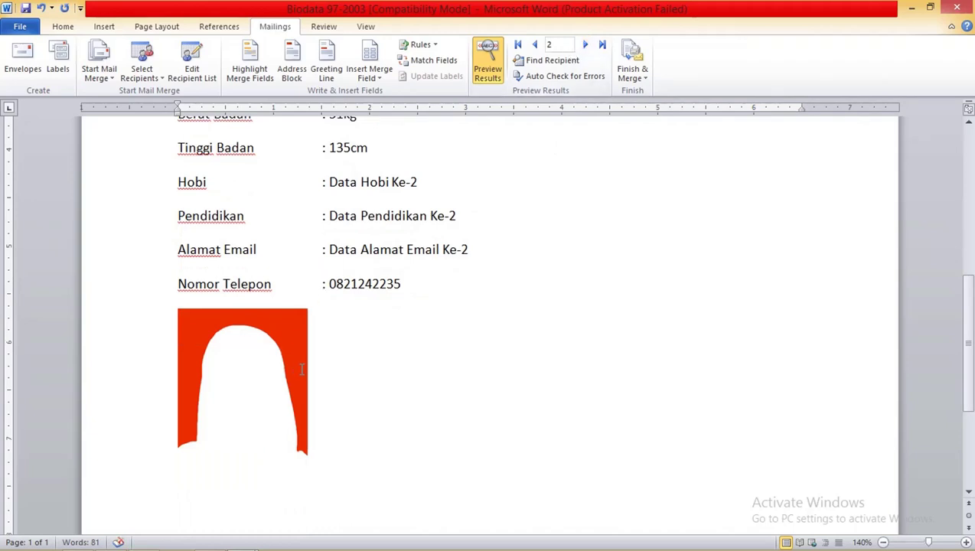
left_click(535, 44)
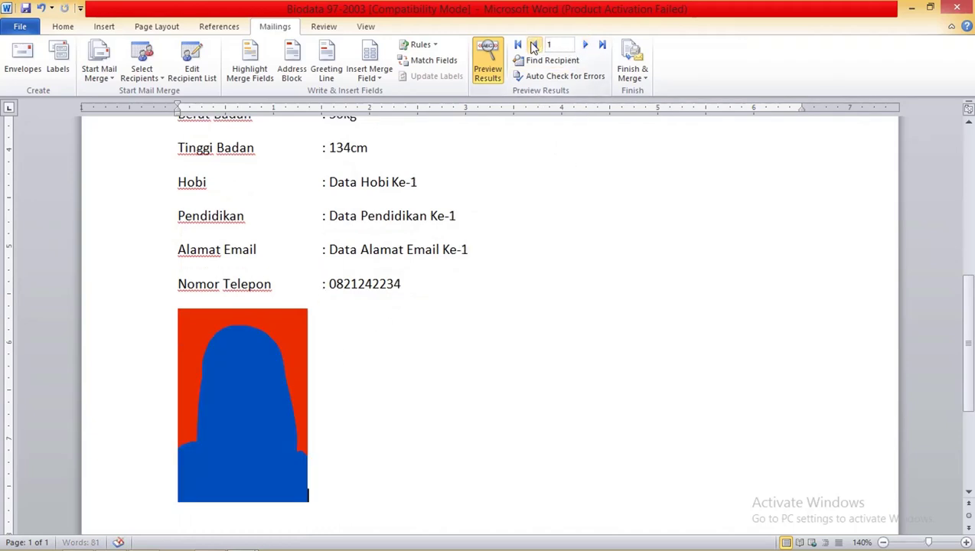
left_click(587, 45)
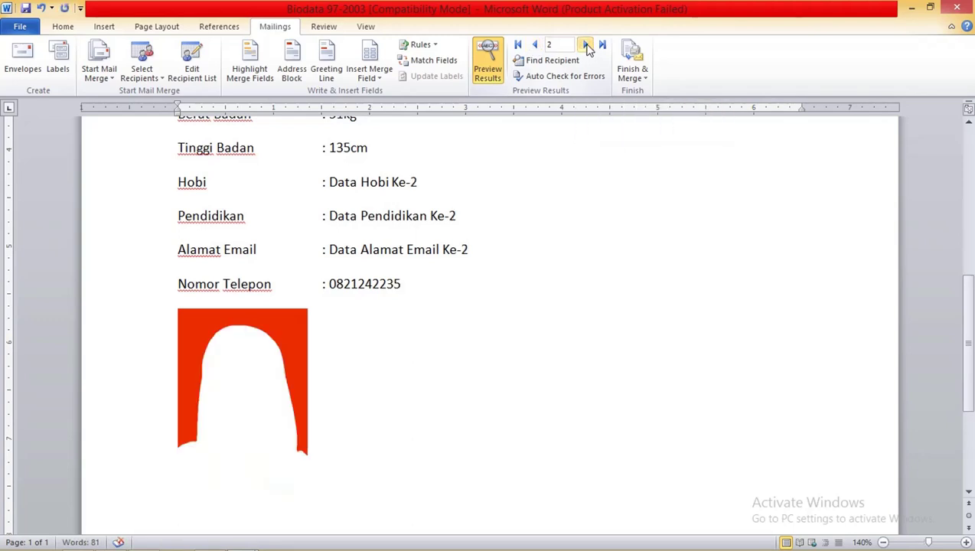
left_click(534, 45)
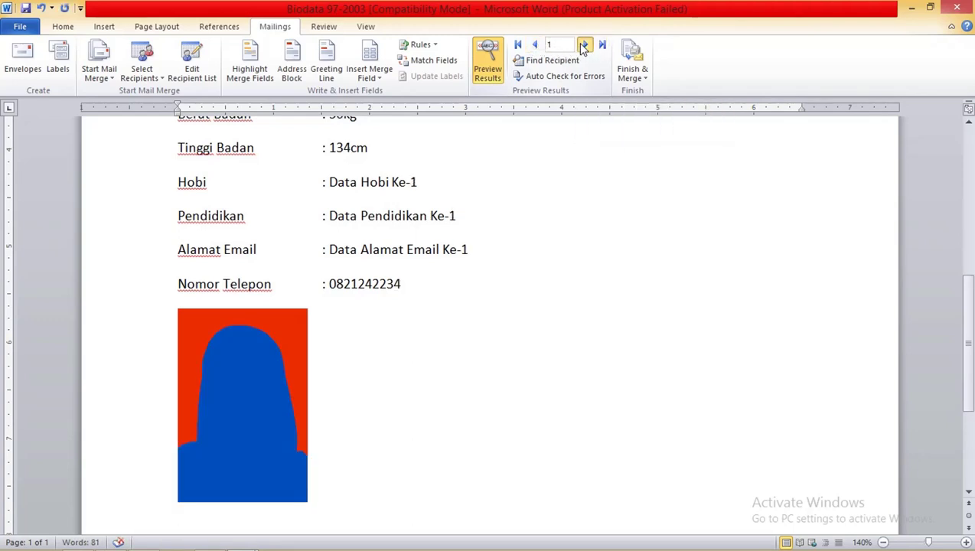
left_click(584, 45)
left_click(585, 45)
left_click(586, 45)
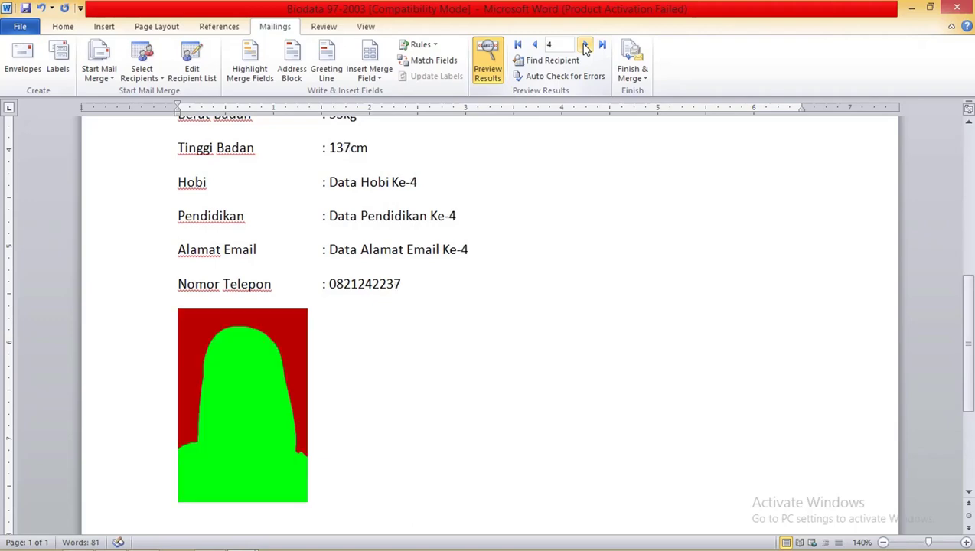
left_click(534, 45)
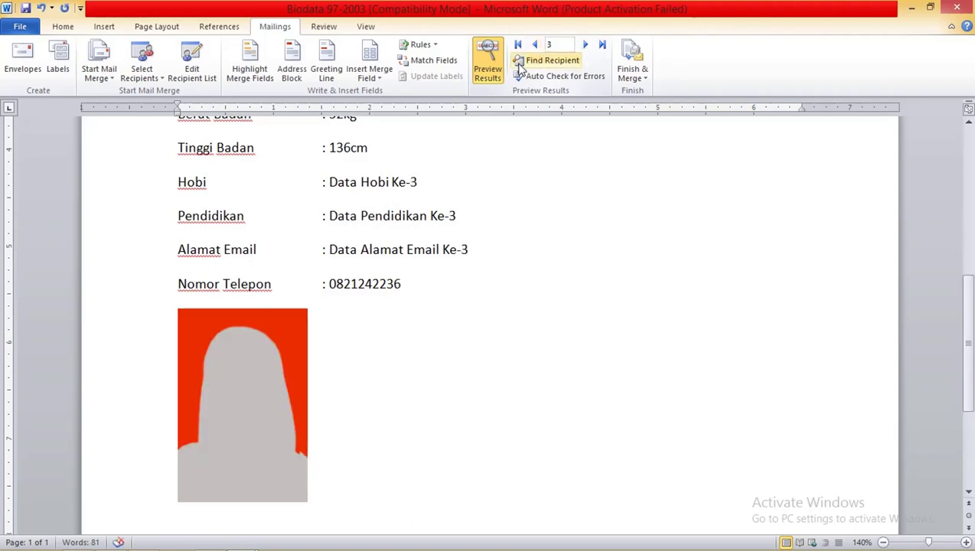
- Compare against the Model 1 to Model 4 photo files in the Vidio Ke-3 folder
key("alt+Tab")
key("alt+Tab")
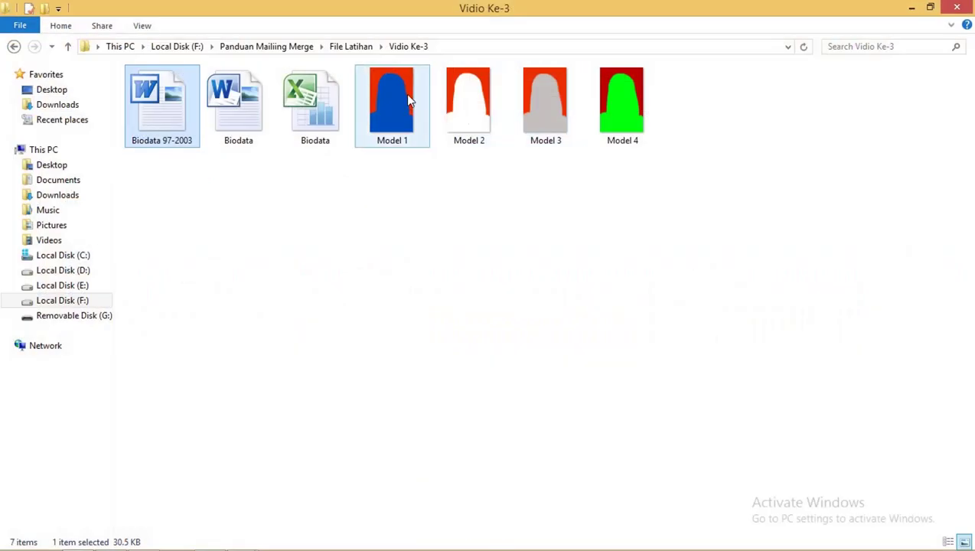
left_click(404, 92)
left_click(479, 101)
left_click(548, 108)
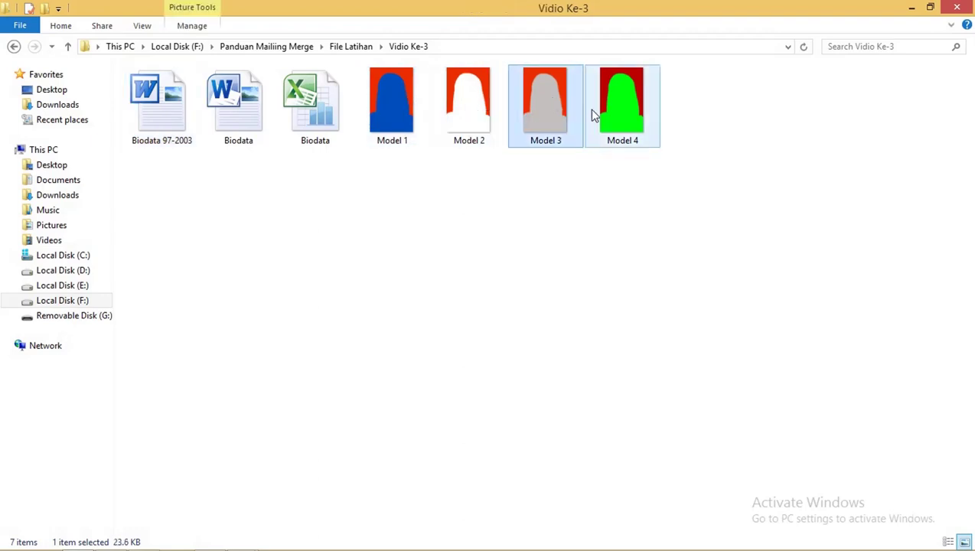
left_click(594, 115)
left_click_drag(718, 191, 407, 87)
- Back in Word, place the cursor after the telephone number line
key("alt+Tab")
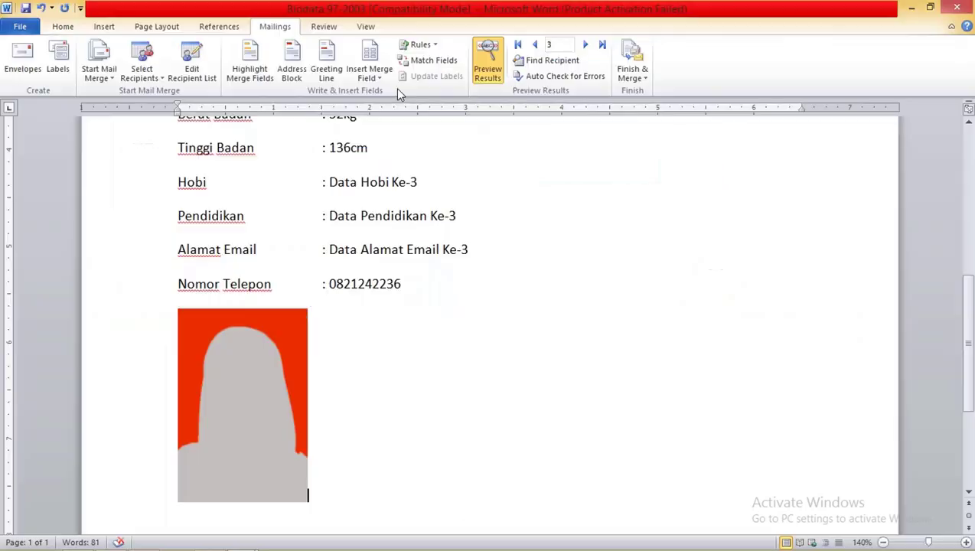
left_click(401, 281)
scroll(389, 261, "down", 2)
scroll(387, 241, "down", 1, "ctrl")
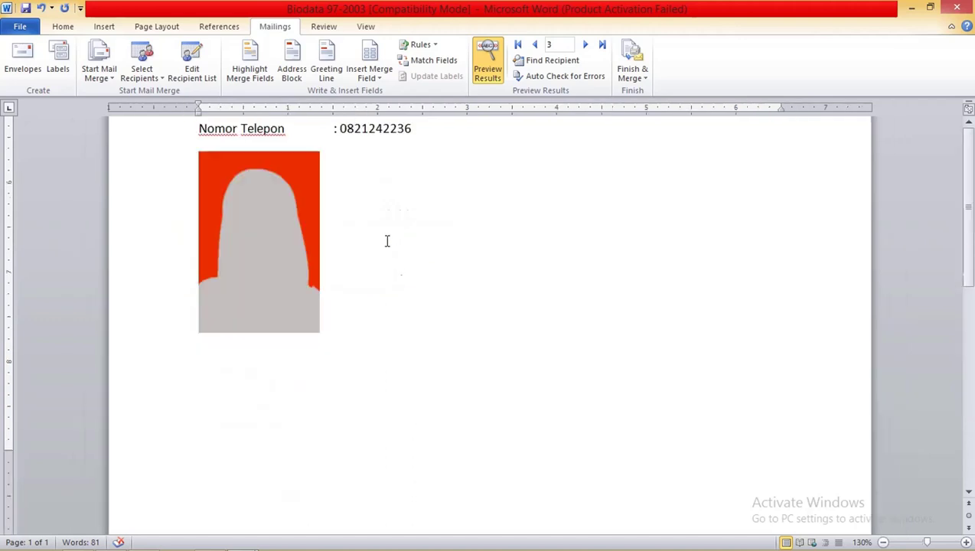
scroll(388, 241, "down", 1, "ctrl")
scroll(388, 240, "up", 3)
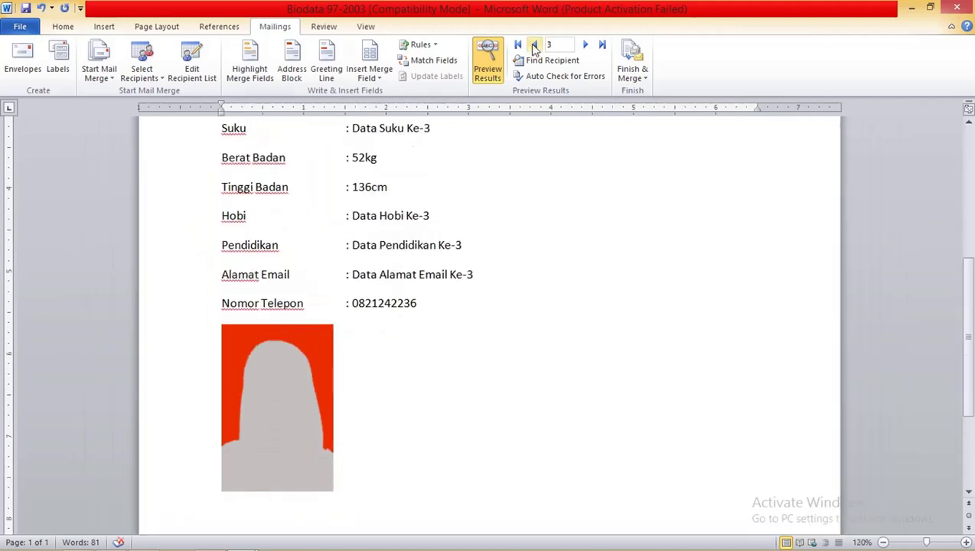
- Preview records beyond 5, where the photo becomes a broken link, and save the document
left_click(584, 46)
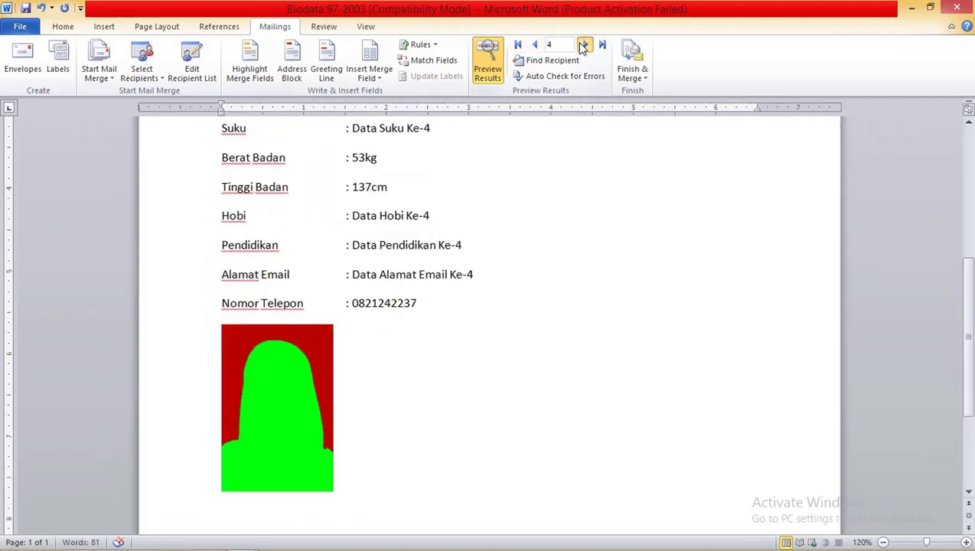
left_click(584, 46)
left_click(583, 46)
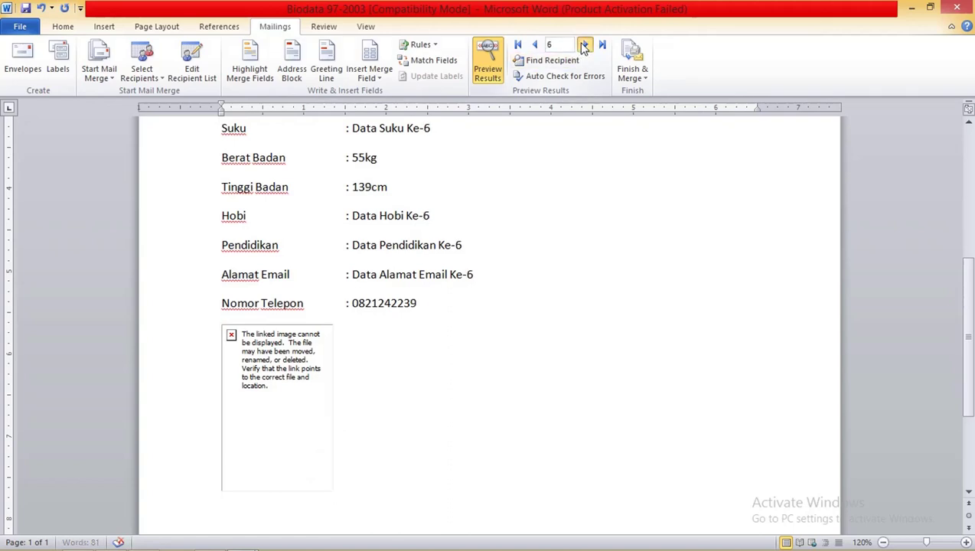
left_click(583, 46)
left_click(584, 46)
left_click(584, 46)
type("29")
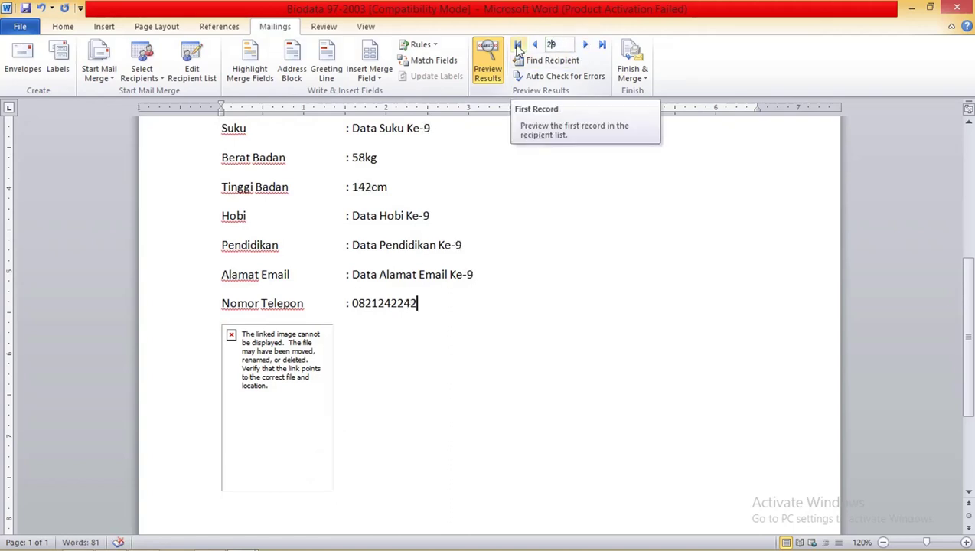
type("0")
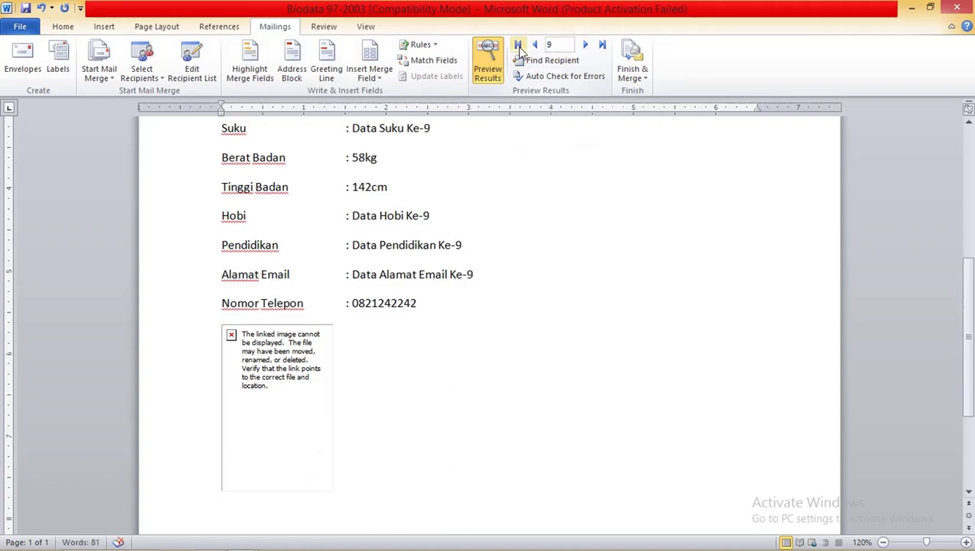
left_click(307, 355)
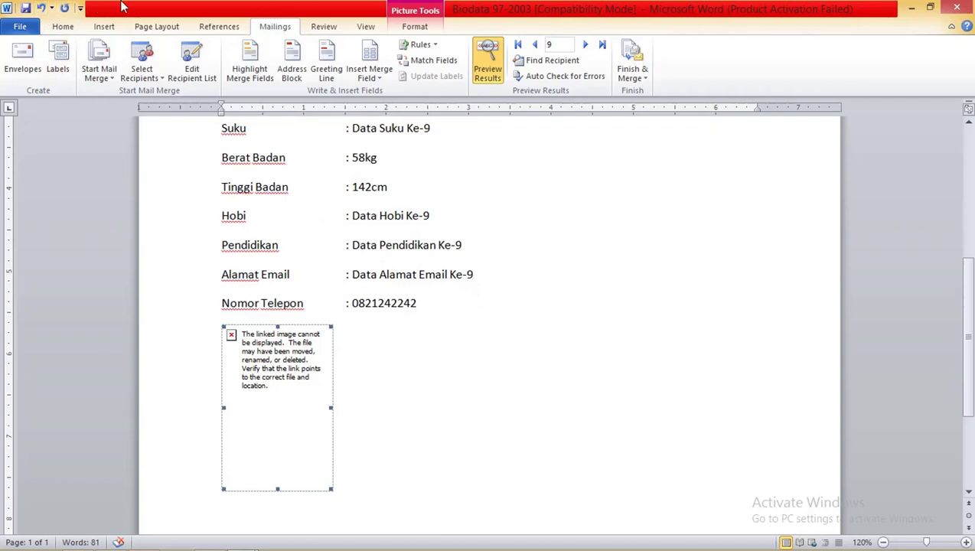
left_click(26, 8)
- Close Word, open Biodata.xlsx, dismiss the activation notice, and locate the Model 1–4 entries in Foto
left_click(957, 8)
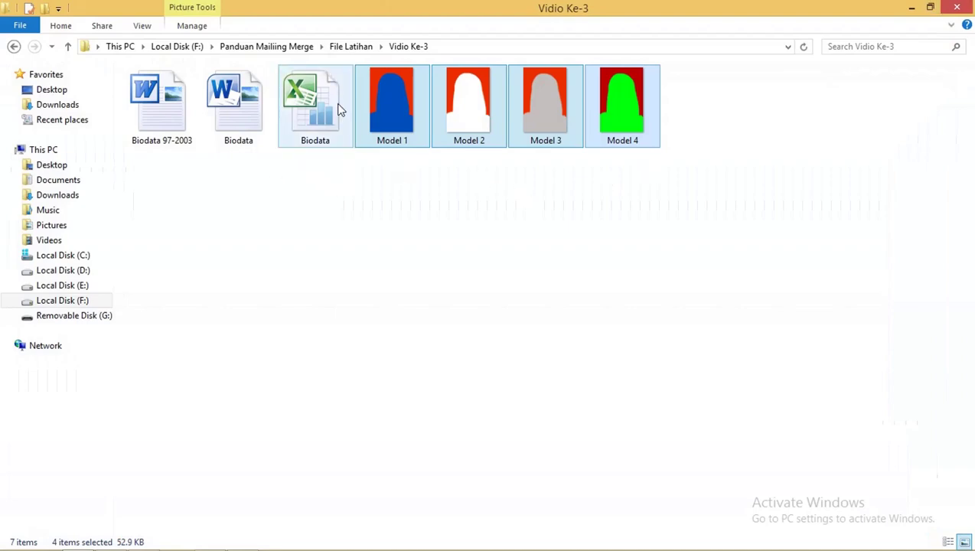
double_click(332, 103)
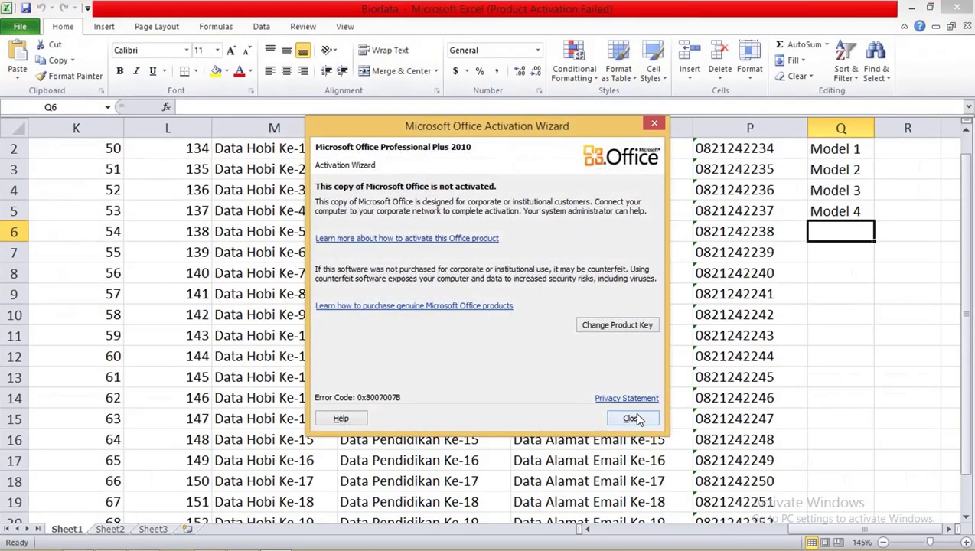
left_click(630, 417)
left_click(836, 251)
scroll(836, 250, "up", 1)
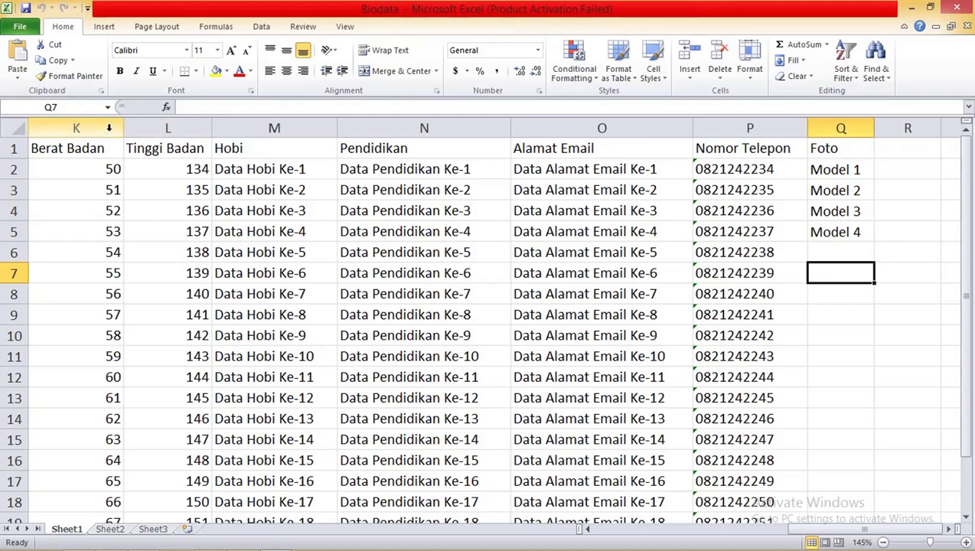
left_click(846, 232)
scroll(719, 228, "down", 2, "ctrl")
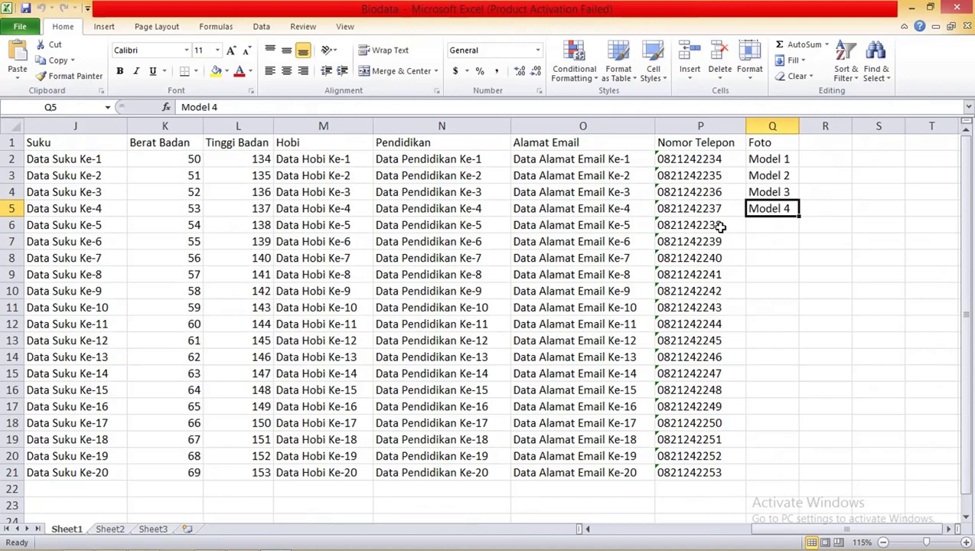
left_click(778, 241)
left_click(774, 209)
- Fill Q2:Q5 down to row 21 as repeating Model 1–4 with Copy Cells, then save
key("alt+Tab")
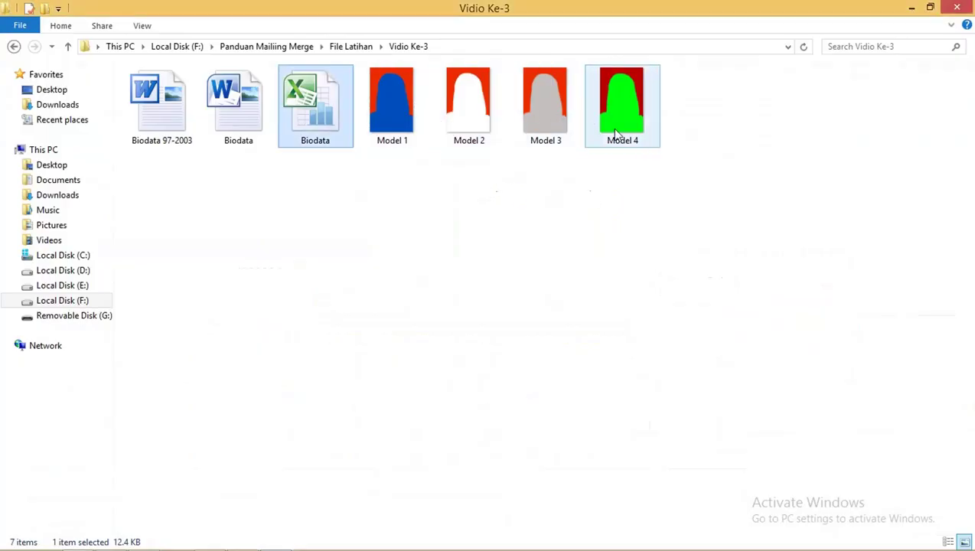
key("alt+Tab")
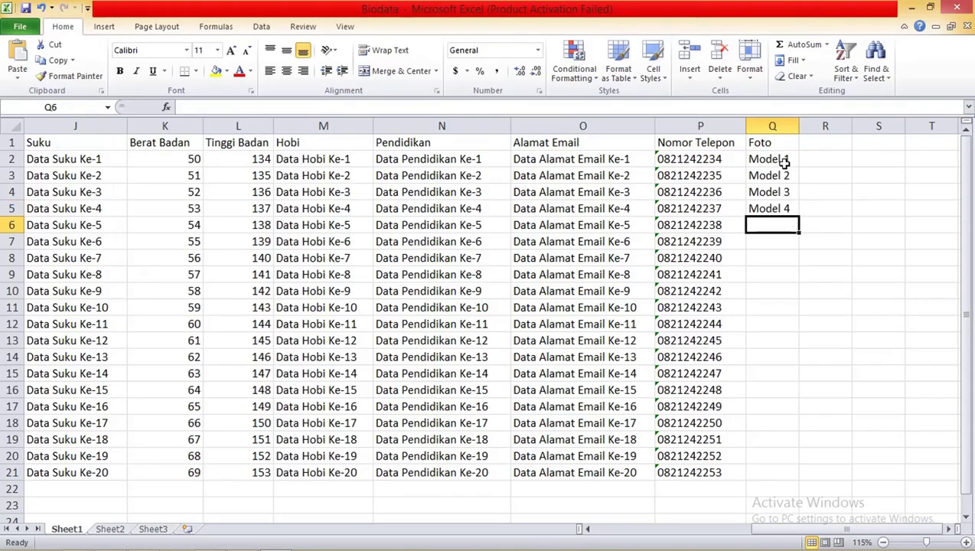
left_click_drag(777, 159, 802, 476)
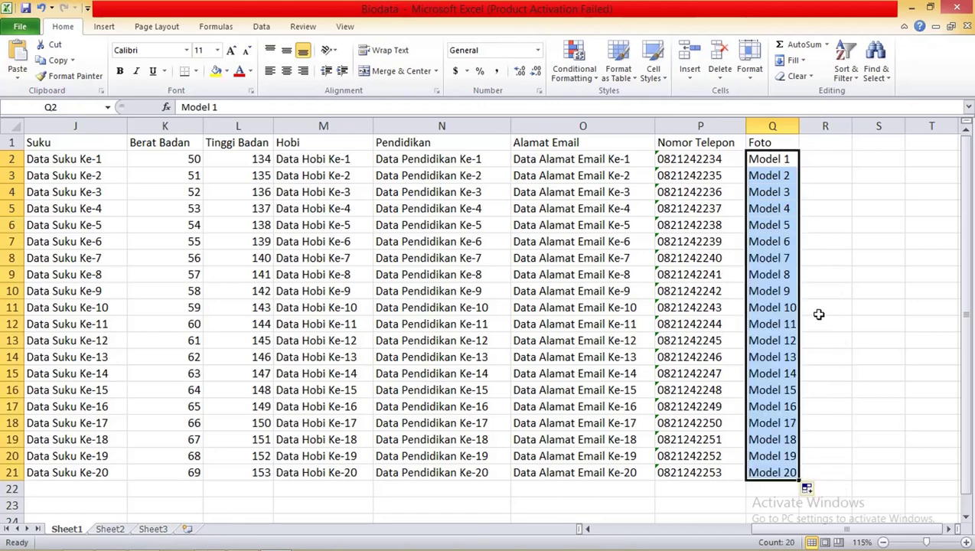
key("ctrl+z")
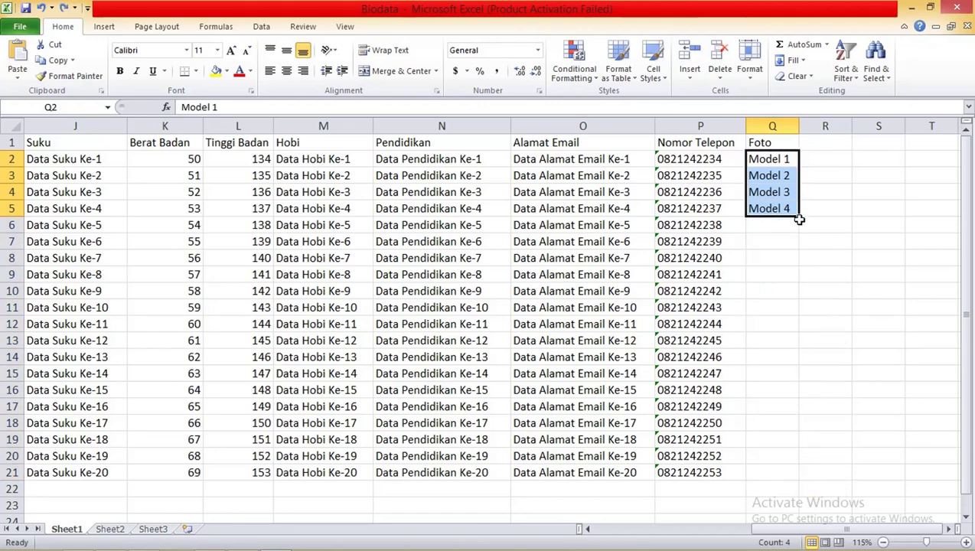
left_click_drag(799, 216, 773, 475)
left_click(809, 487)
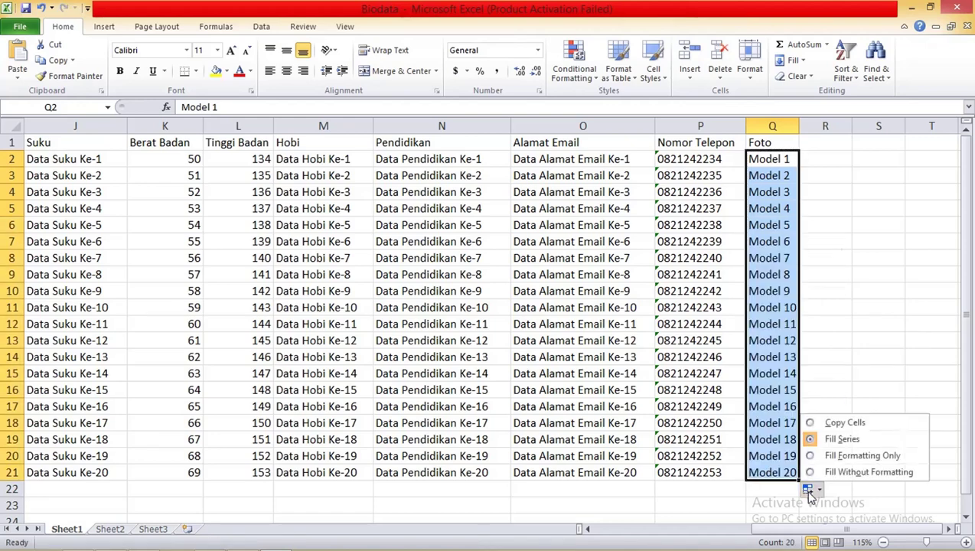
left_click(828, 427)
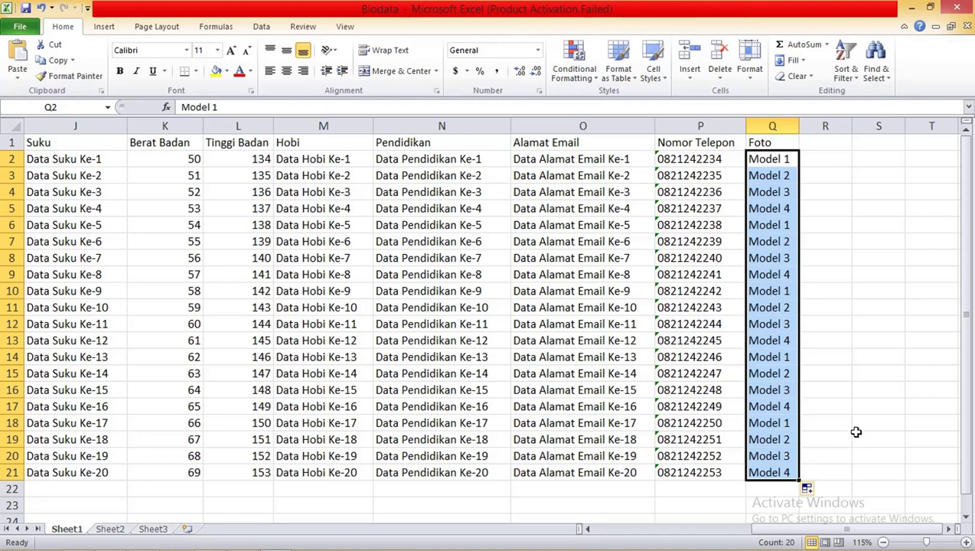
left_click(862, 403)
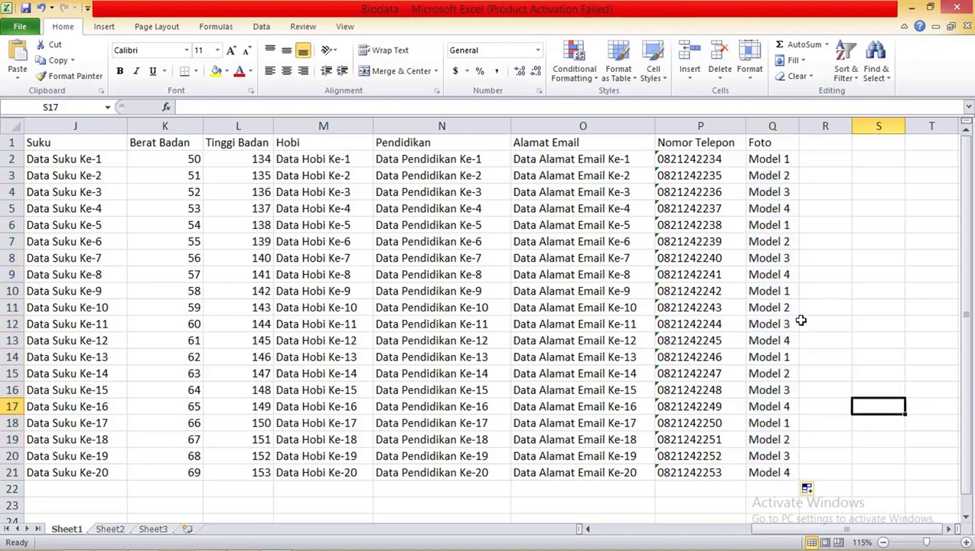
left_click(25, 10)
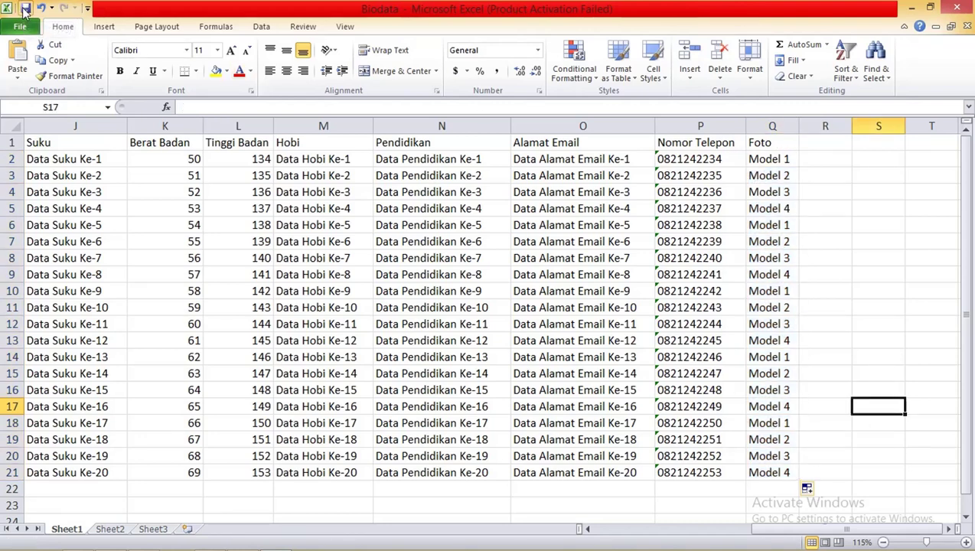
- Close Excel, open Biodata 97-2003, and confirm loading the spreadsheet data at the SQL prompt
left_click(960, 7)
double_click(174, 105)
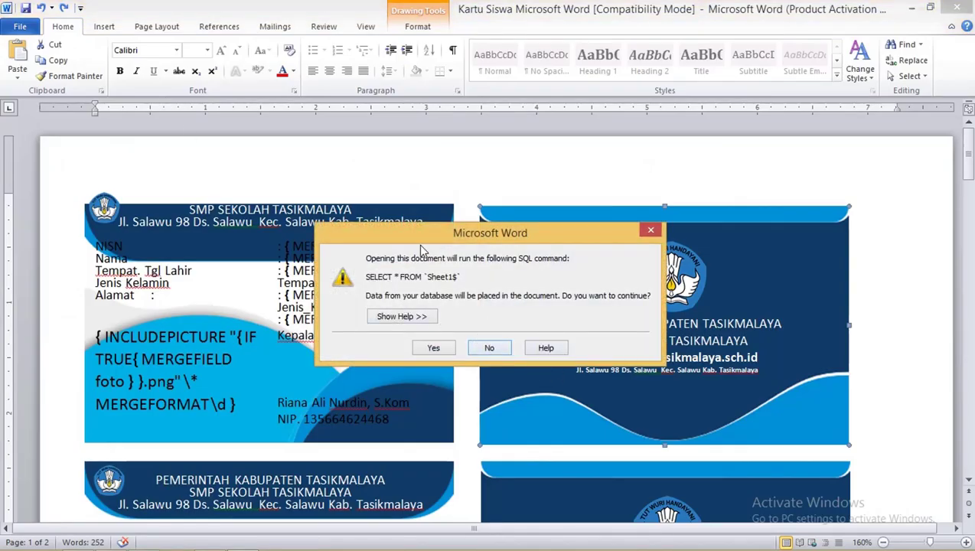
left_click_drag(421, 236, 361, 194)
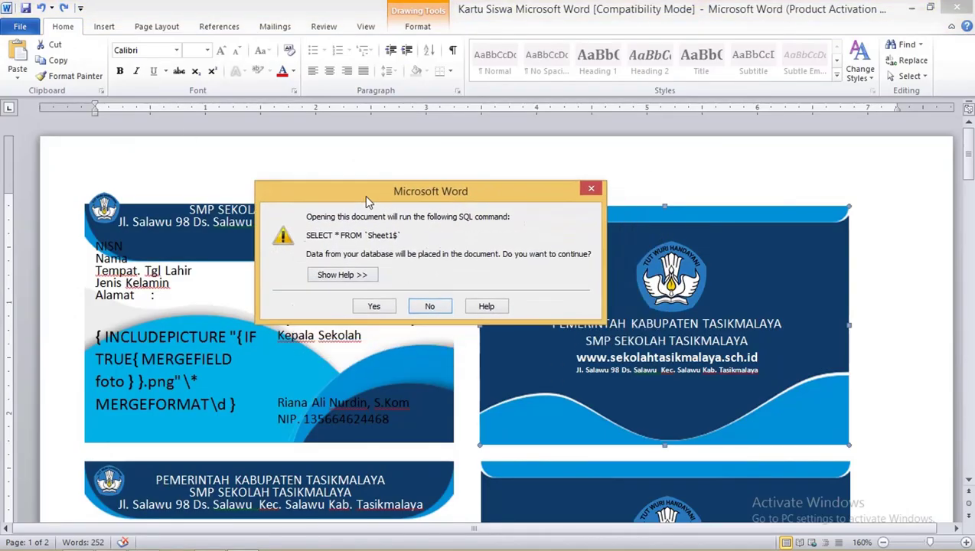
left_click(372, 306)
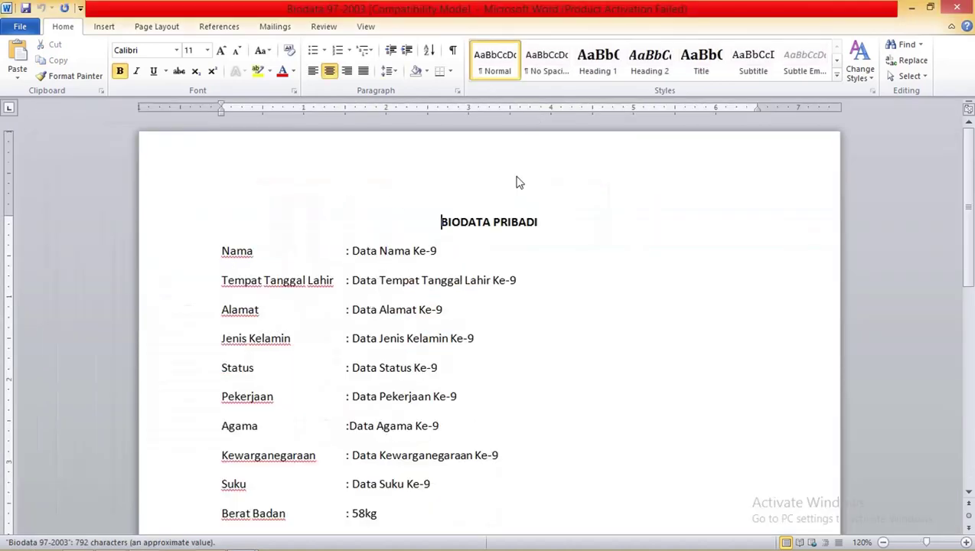
scroll(494, 258, "down", 8)
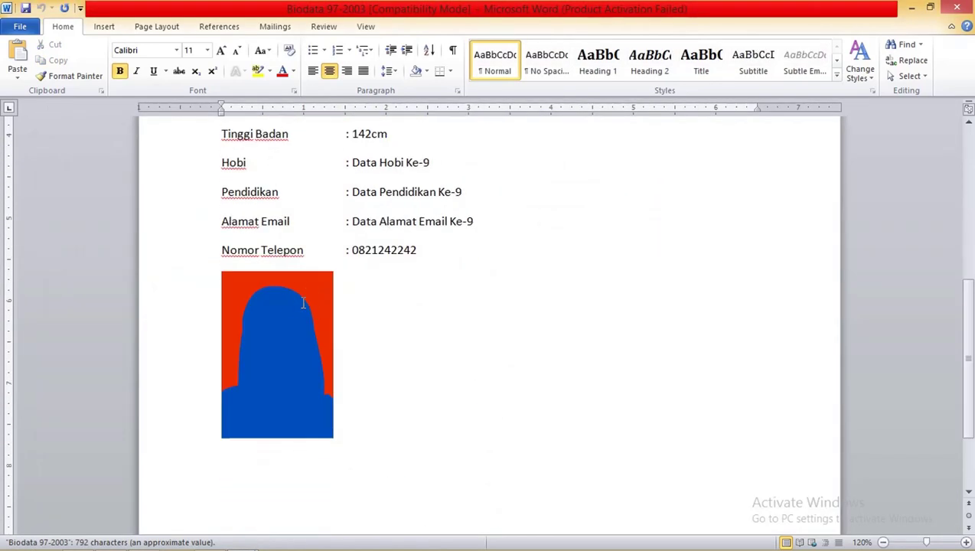
- In Mailings, preview the next eight records, checking each shows a different model photo
left_click(285, 28)
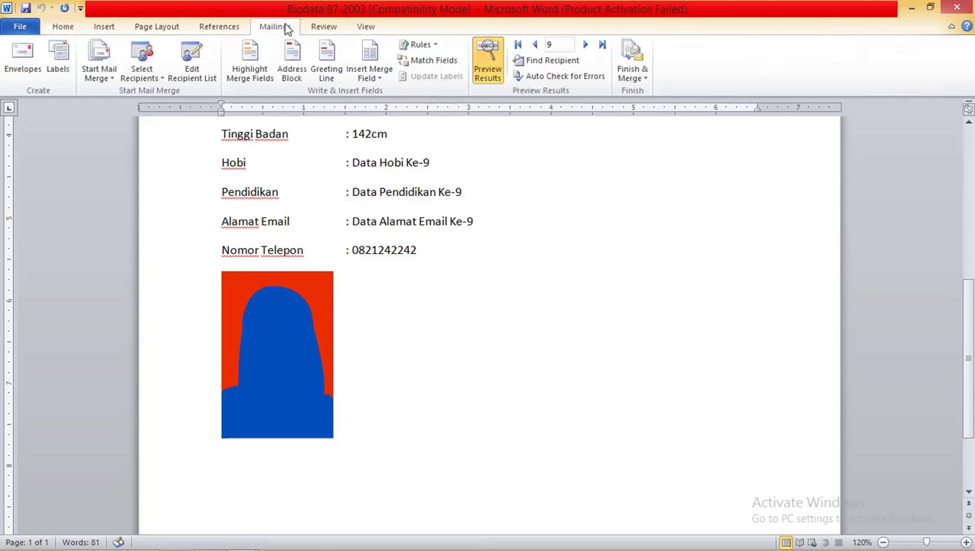
left_click(586, 45)
left_click(585, 44)
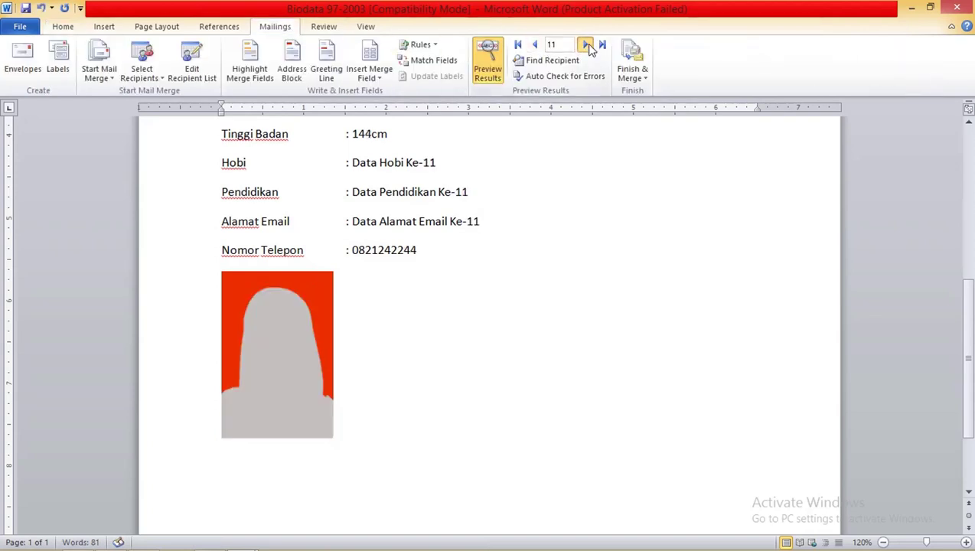
left_click(586, 45)
left_click(587, 46)
left_click(586, 45)
left_click(587, 45)
left_click(586, 45)
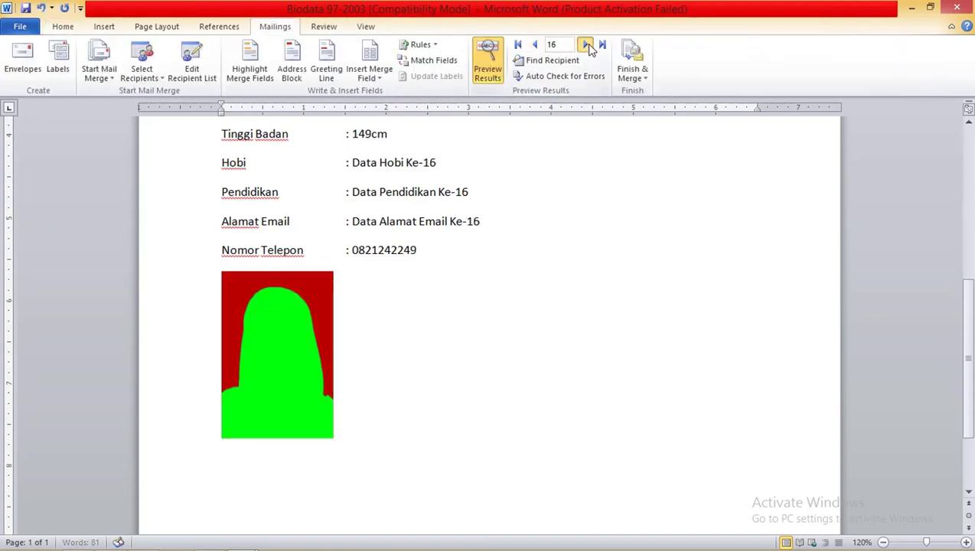
left_click(586, 45)
left_click(586, 45)
left_click(586, 45)
left_click(586, 45)
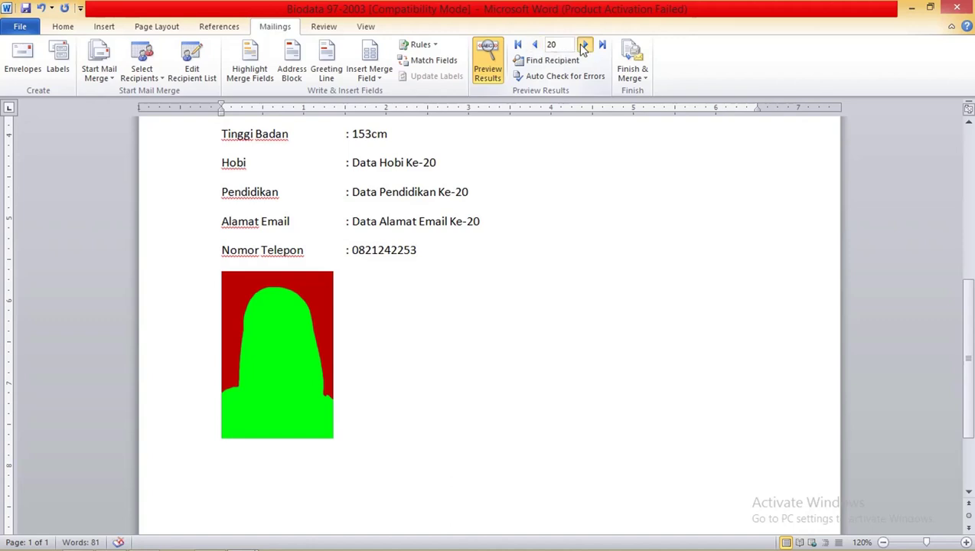
- Step back seven records to the previous photos and return to the document text
left_click(535, 46)
left_click(535, 45)
left_click(535, 45)
left_click(535, 45)
left_click(535, 45)
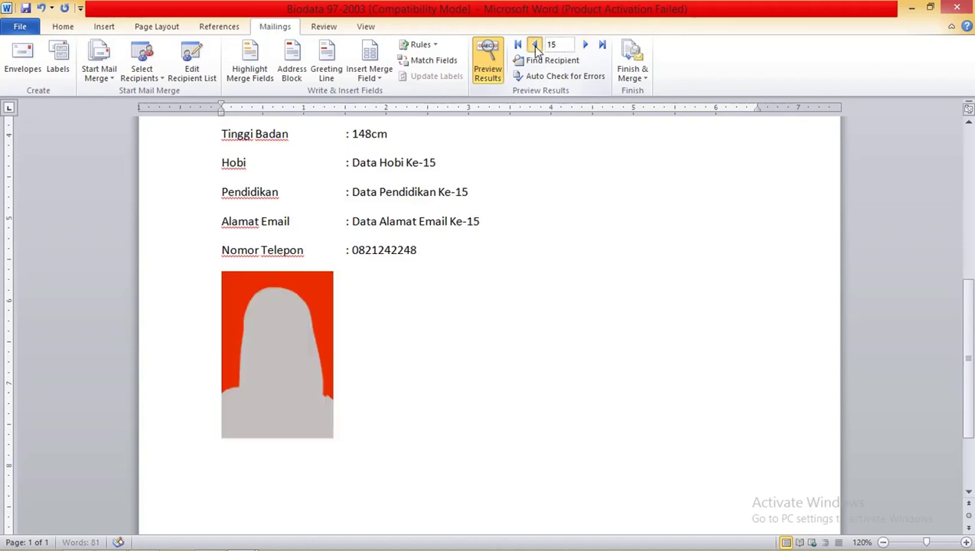
left_click(535, 46)
left_click(535, 45)
left_click(535, 45)
left_click(535, 45)
left_click(535, 45)
left_click(535, 45)
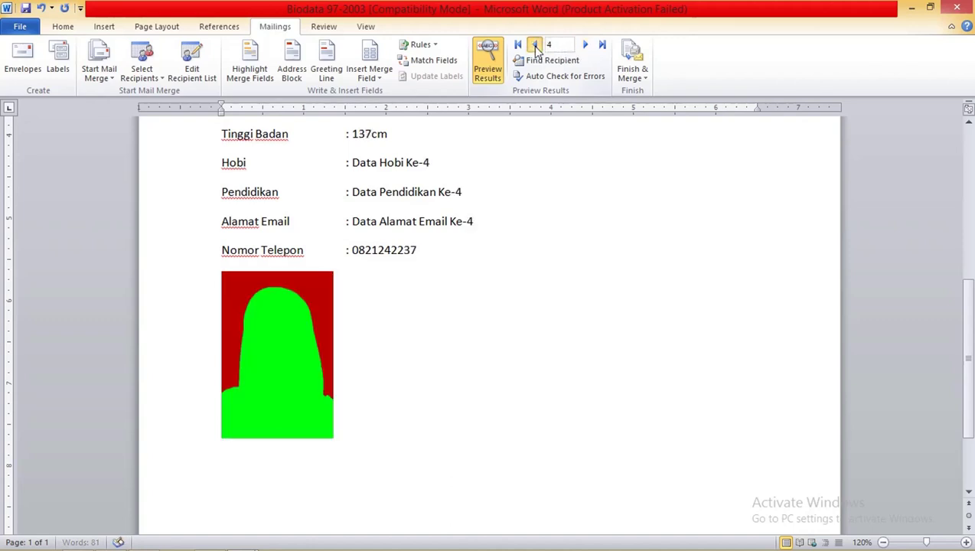
left_click(536, 45)
left_click(536, 46)
left_click(535, 46)
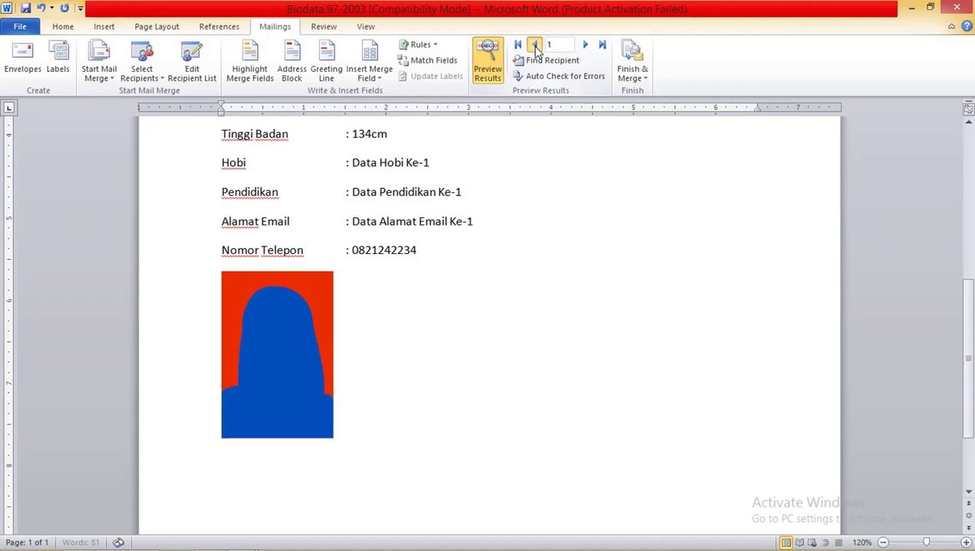
left_click(487, 230)
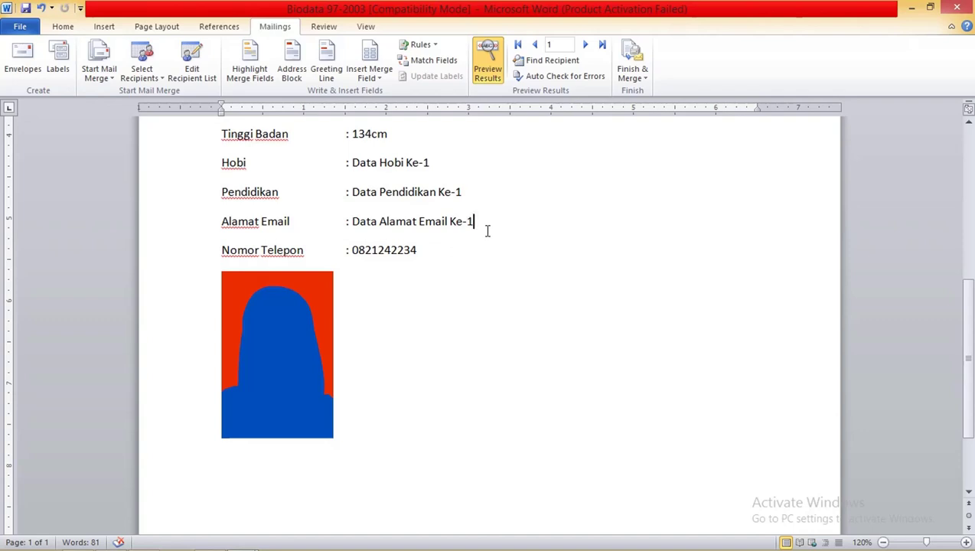
scroll(335, 241, "down", 3, "ctrl")
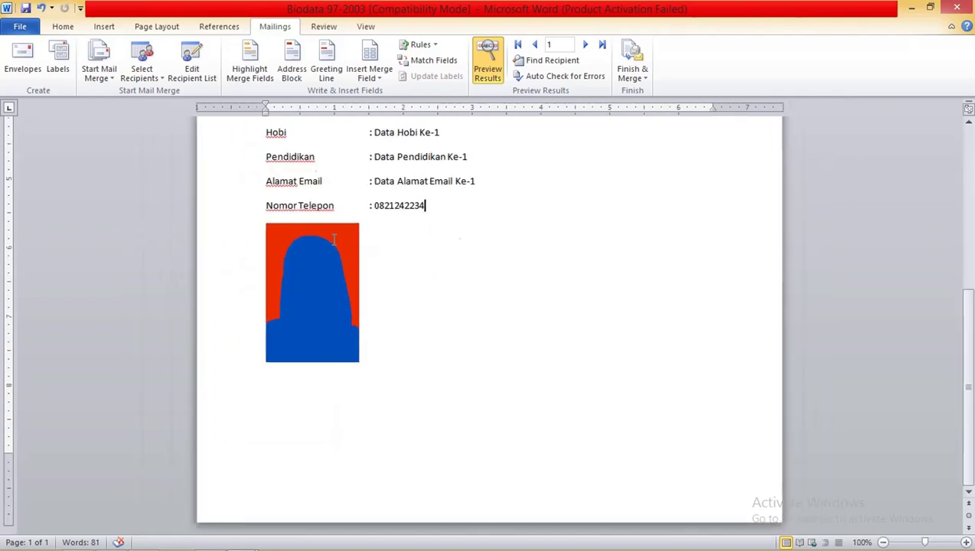
scroll(348, 232, "up", 5)
scroll(348, 233, "up", 4)
scroll(352, 240, "up", 1)
scroll(352, 240, "down", 1, "ctrl")
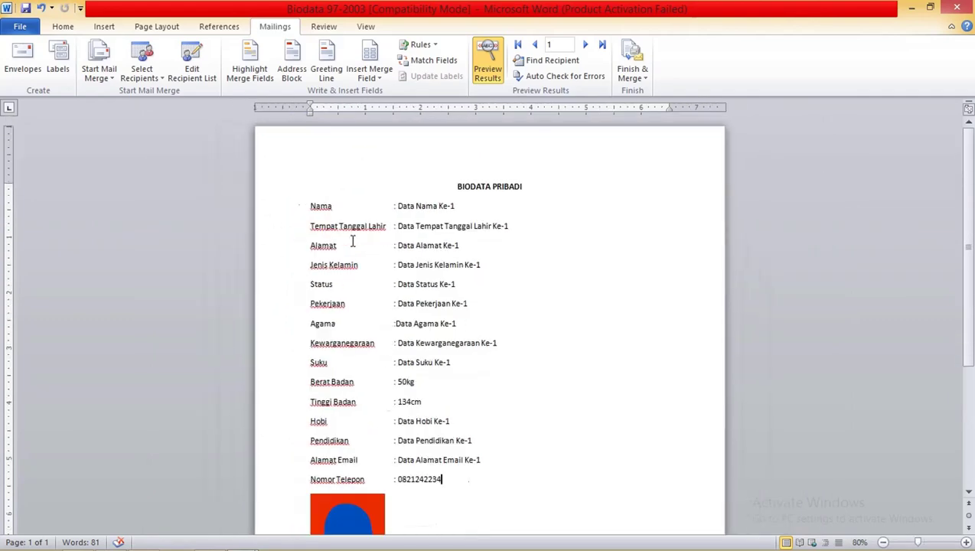
scroll(354, 242, "down", 1, "ctrl")
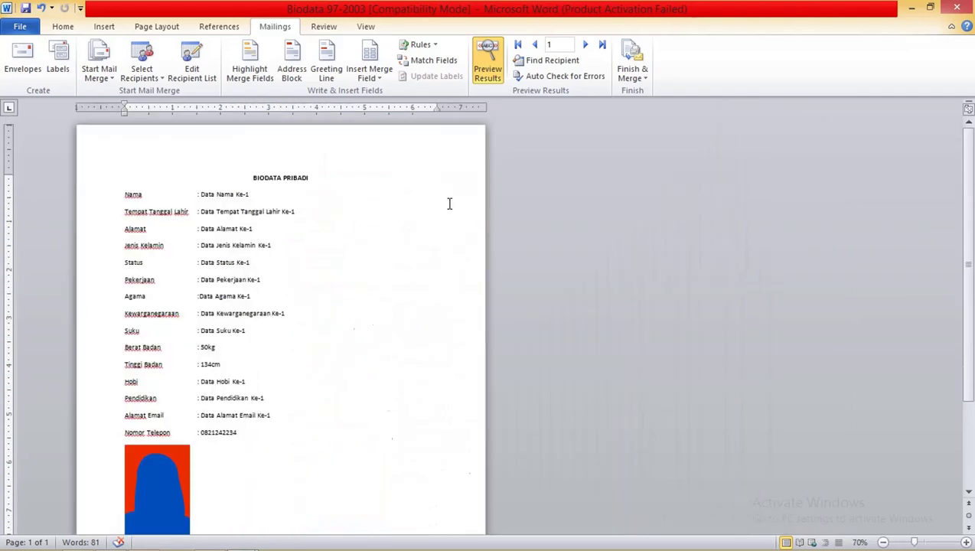
scroll(330, 217, "down", 2)
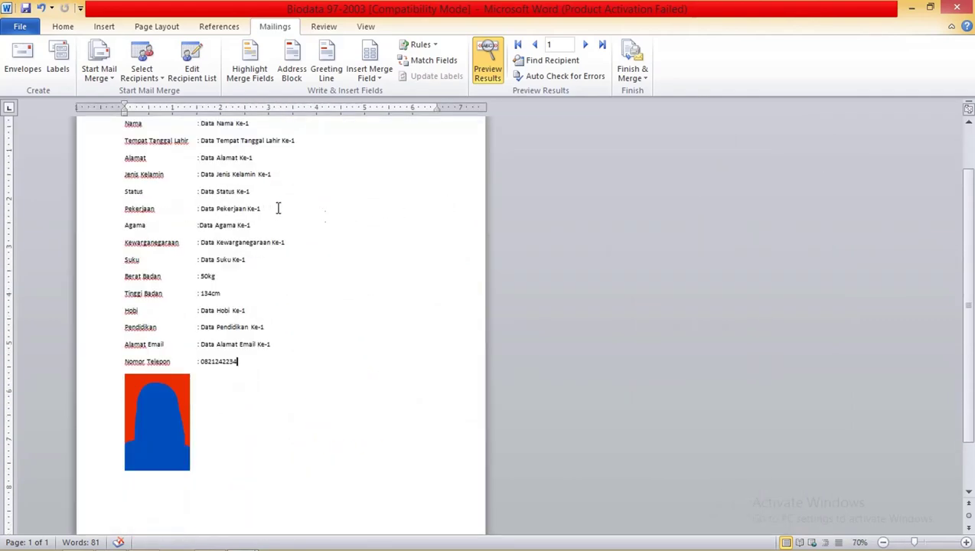